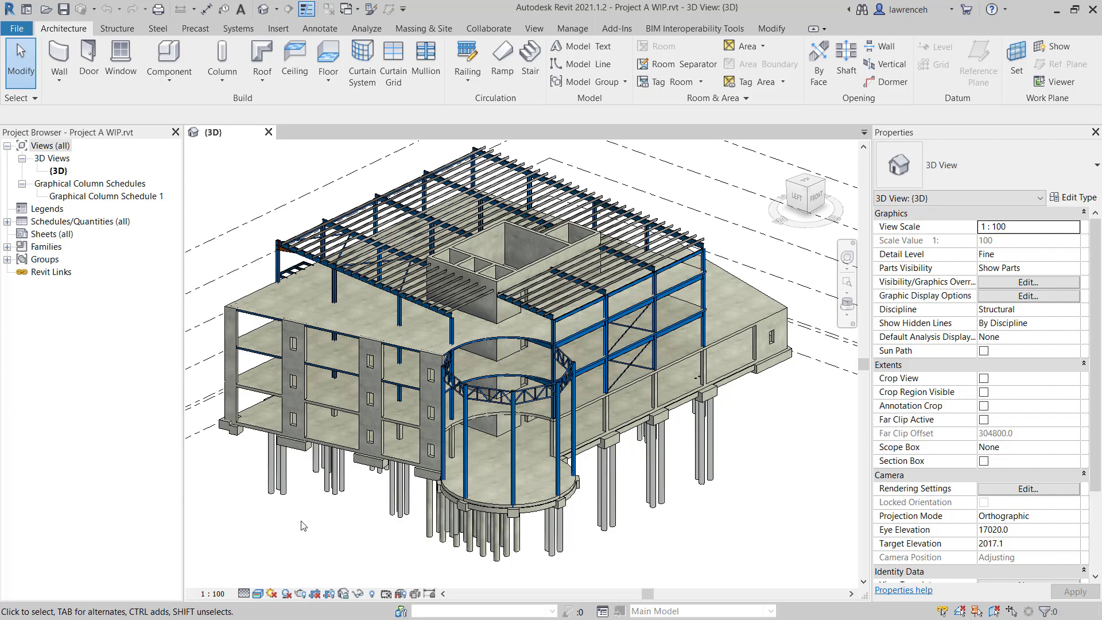
# Zoom to the column base and open the Steel tab, browsing the Bolts options without choosing one.
pyautogui.keyDown('shift'); pyautogui.moveTo(314, 528); pyautogui.dragTo(507, 524, button='middle'); pyautogui.keyUp('shift')
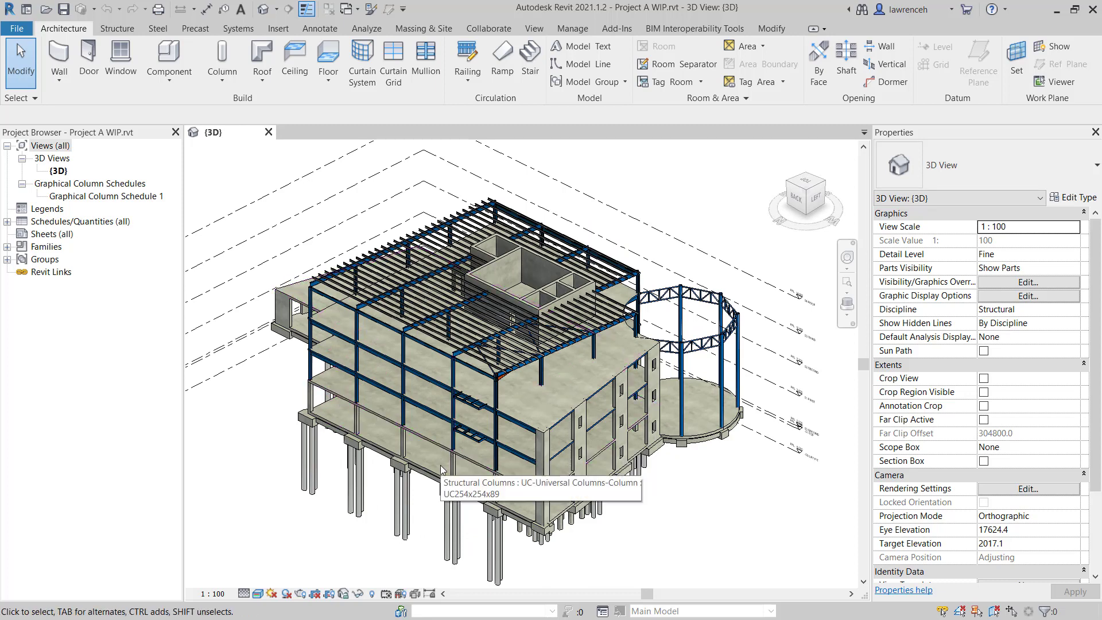
pyautogui.scroll(6, 449, 463)
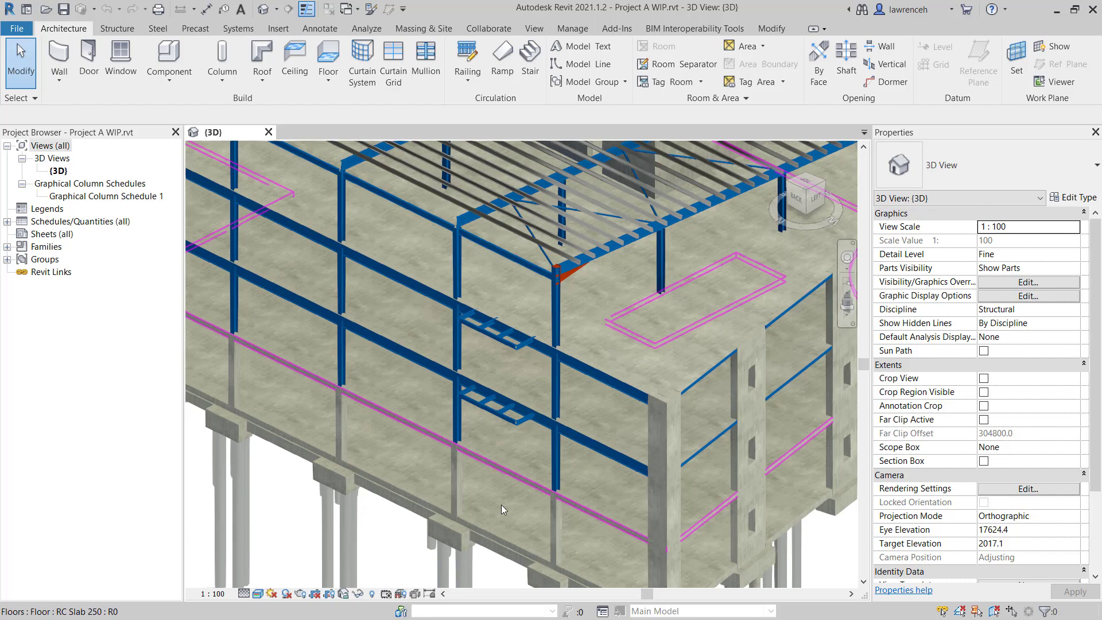
pyautogui.scroll(3, 575, 479)
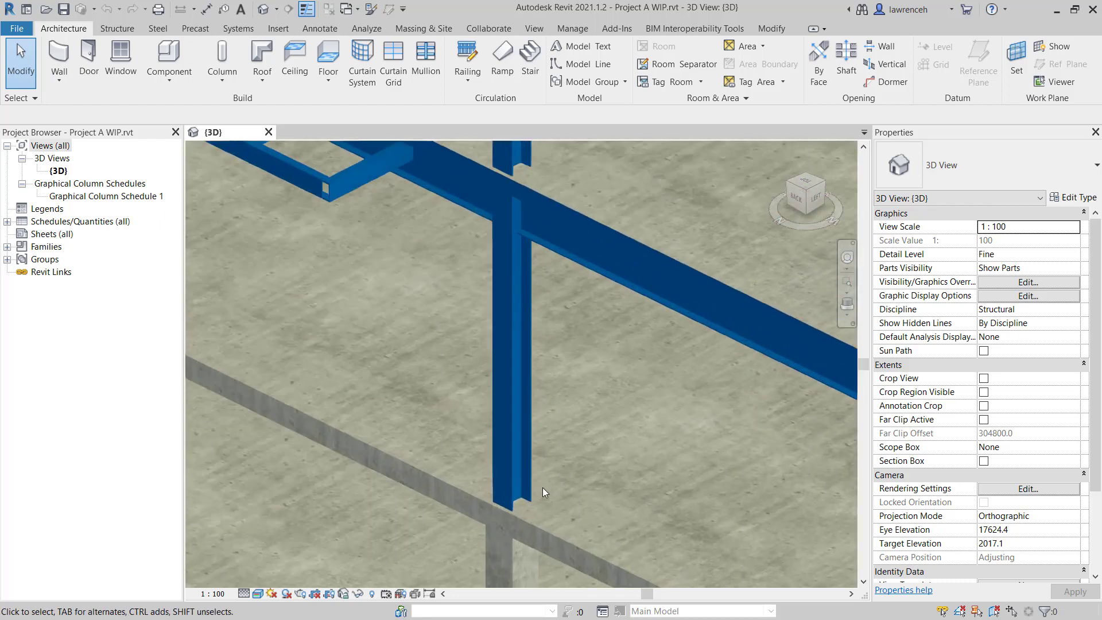
pyautogui.scroll(4, 529, 508)
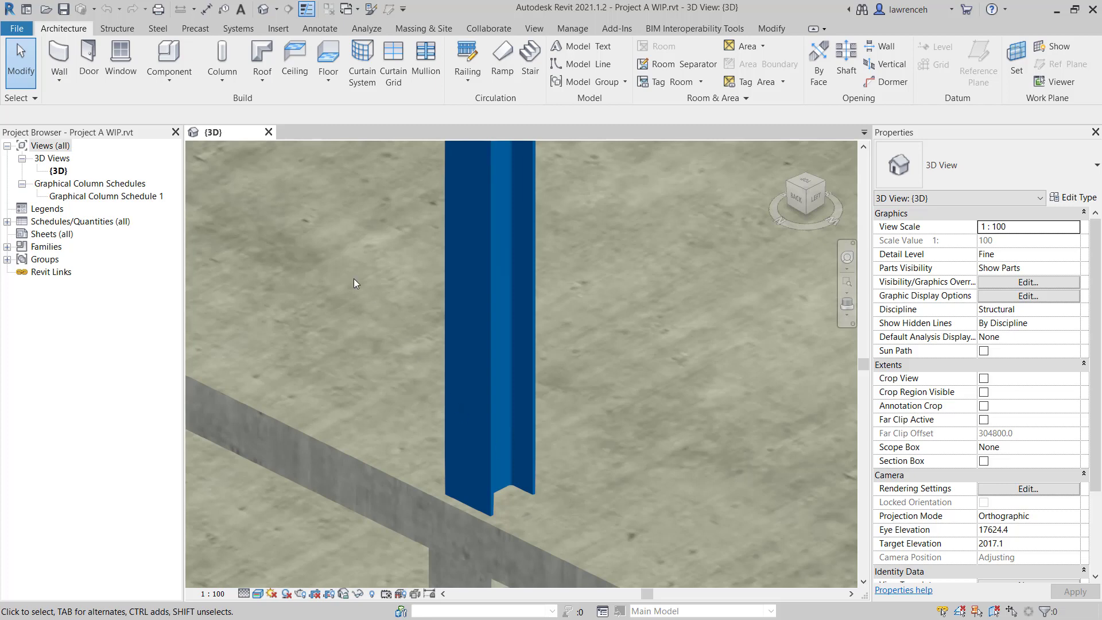
pyautogui.click(163, 28)
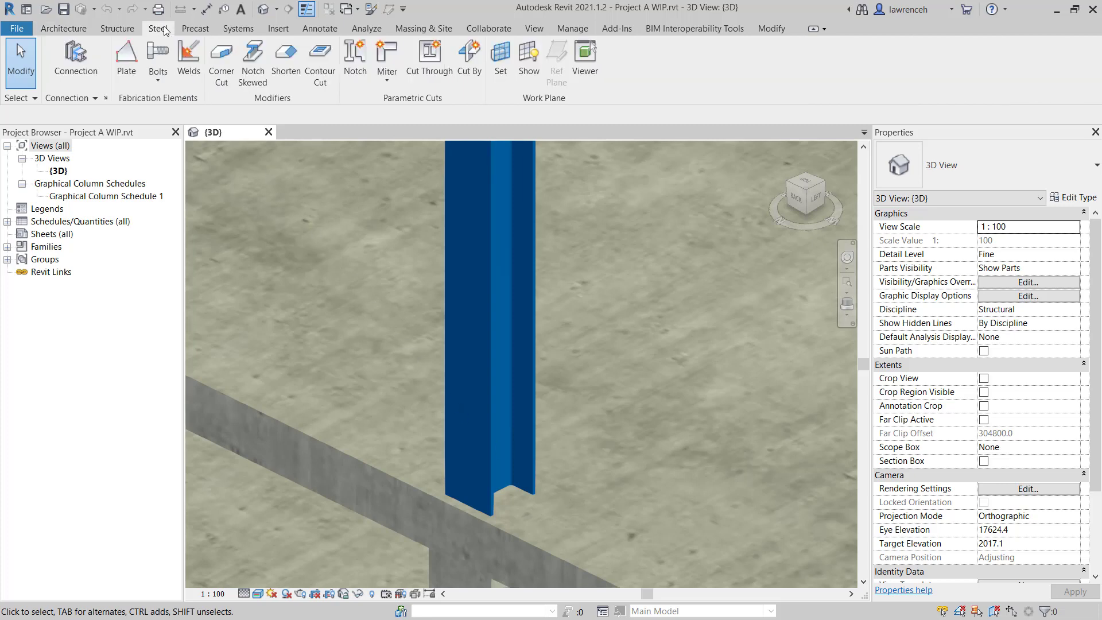
pyautogui.click(156, 83)
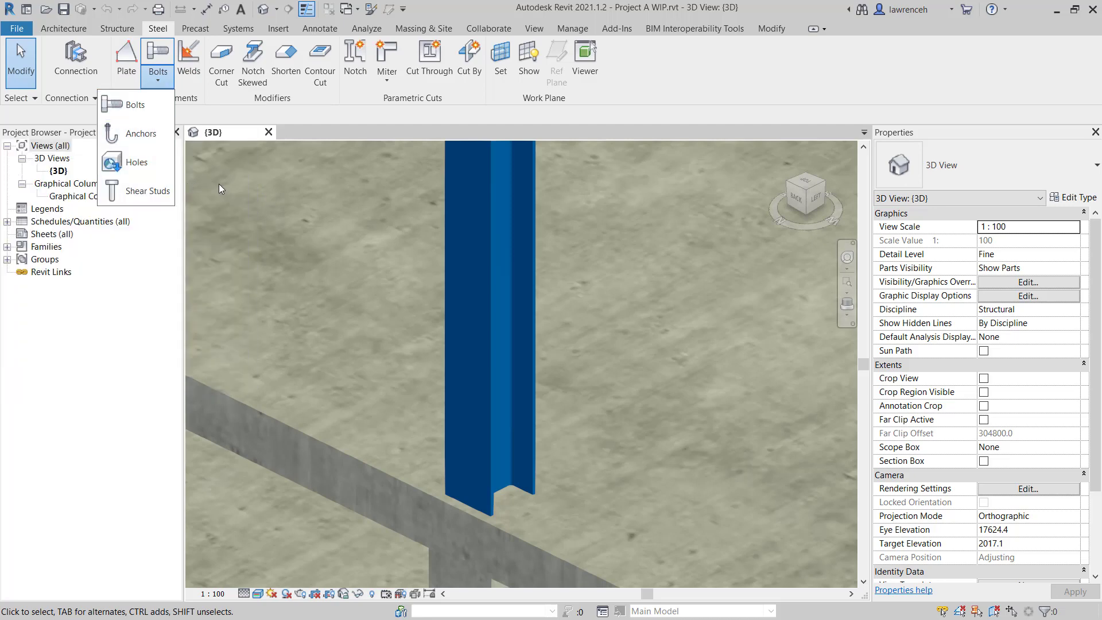
pyautogui.click(219, 183)
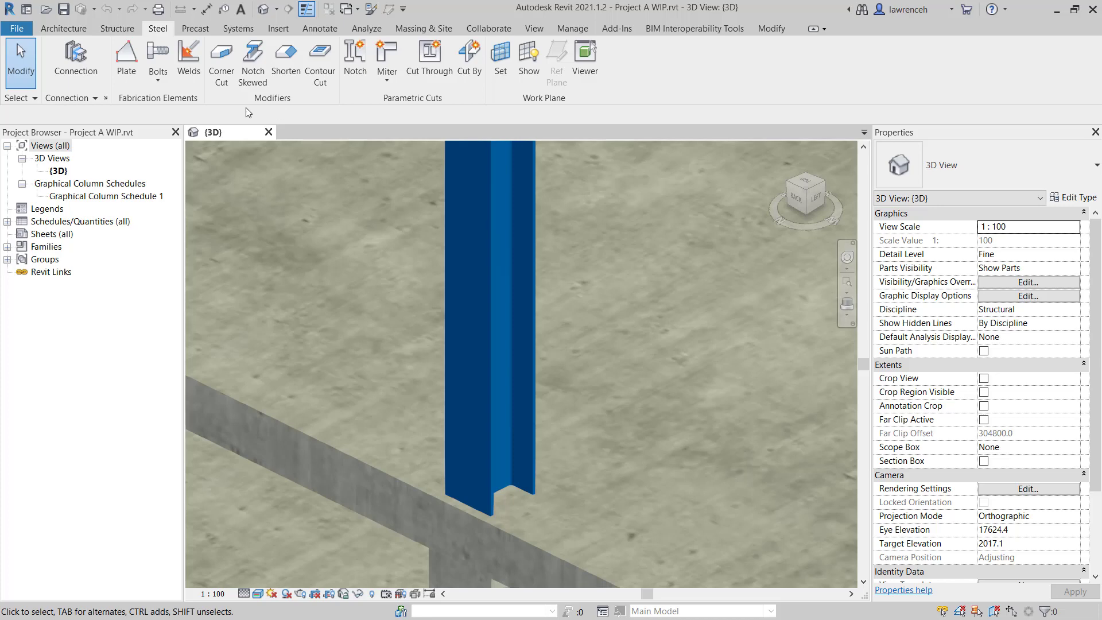
# Start a steel plate and set its work plane to Level : 01-FIRST.
pyautogui.click(136, 70)
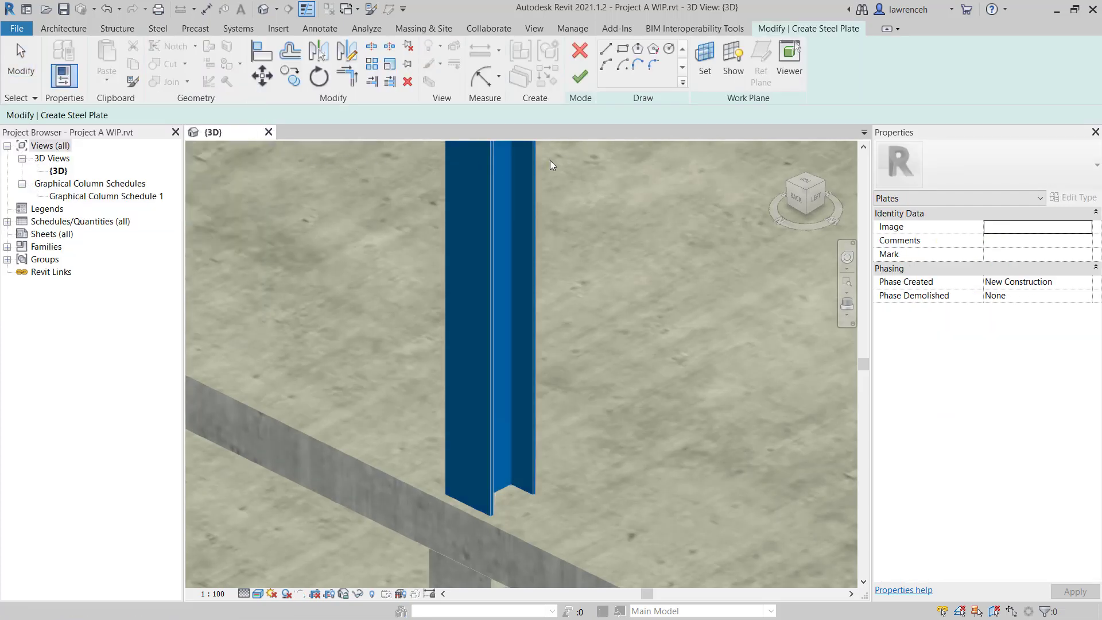
pyautogui.click(705, 63)
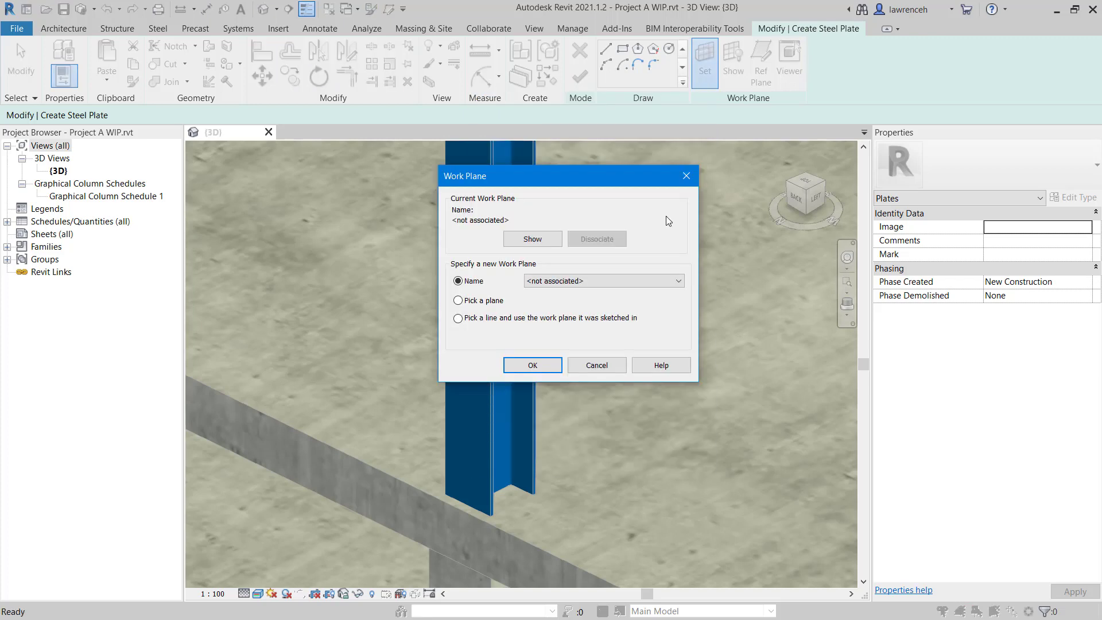
pyautogui.click(642, 278)
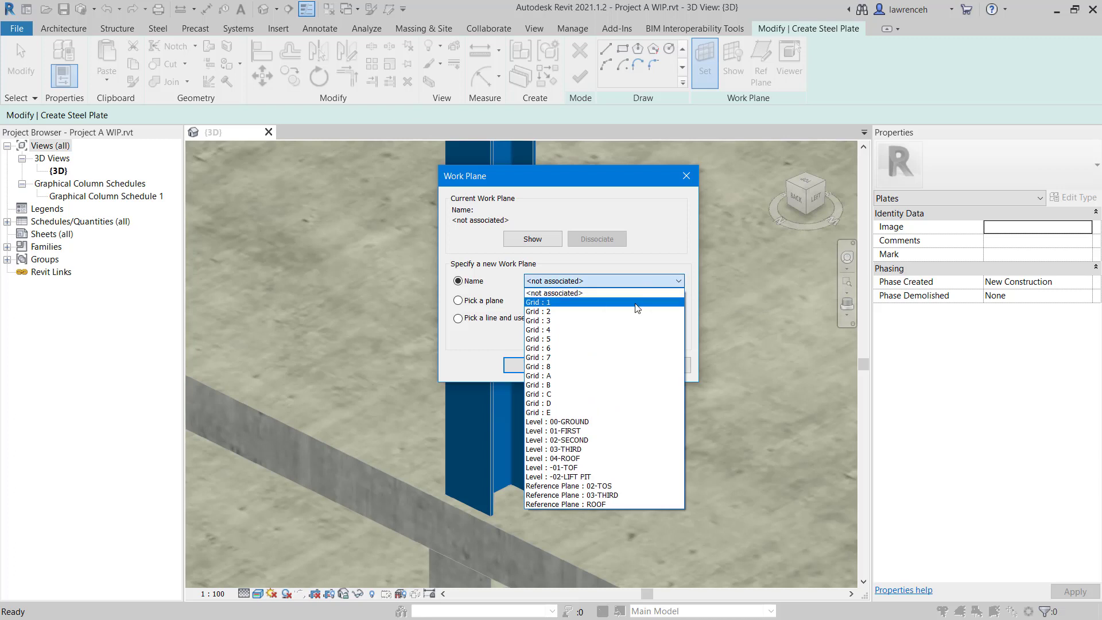
pyautogui.click(573, 431)
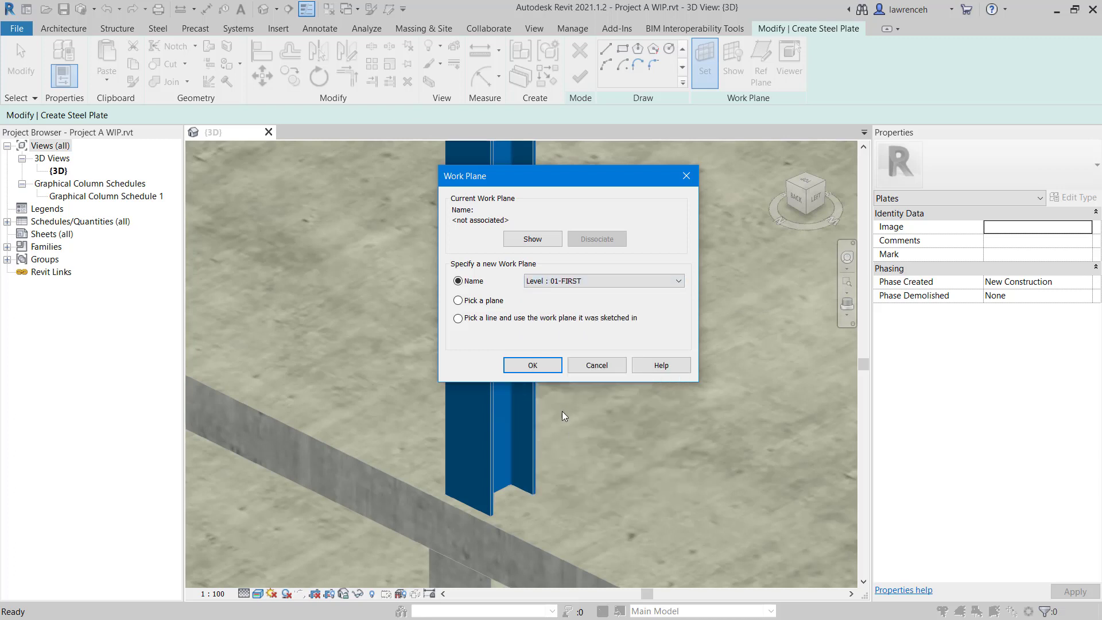
pyautogui.click(550, 370)
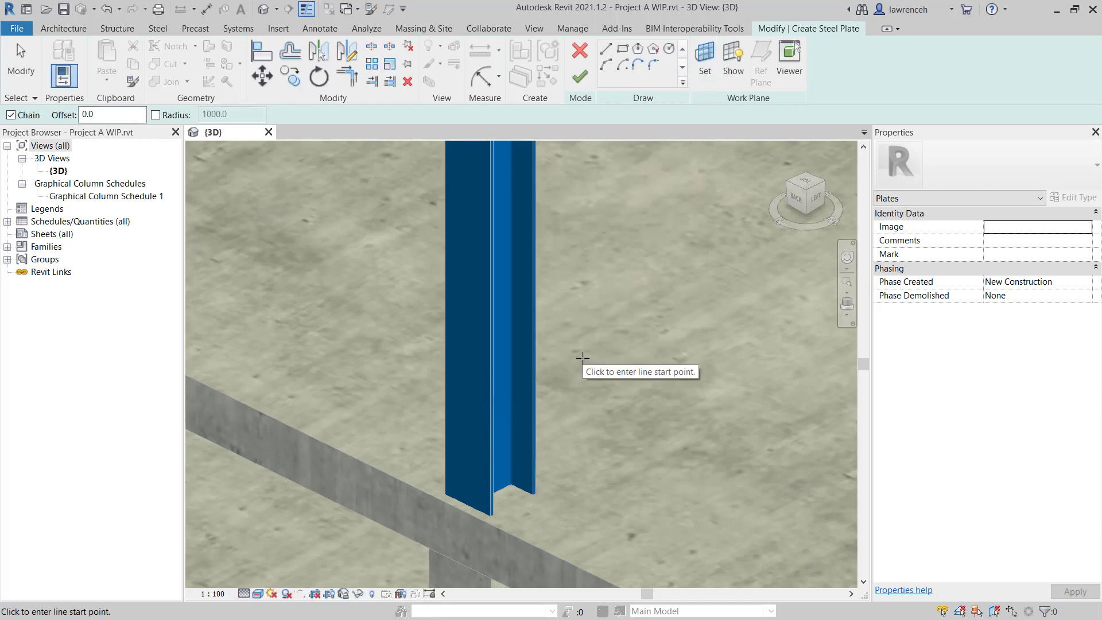
# Sketch a rectangular plate outline around the column base from two opposite corners.
pyautogui.click(624, 48)
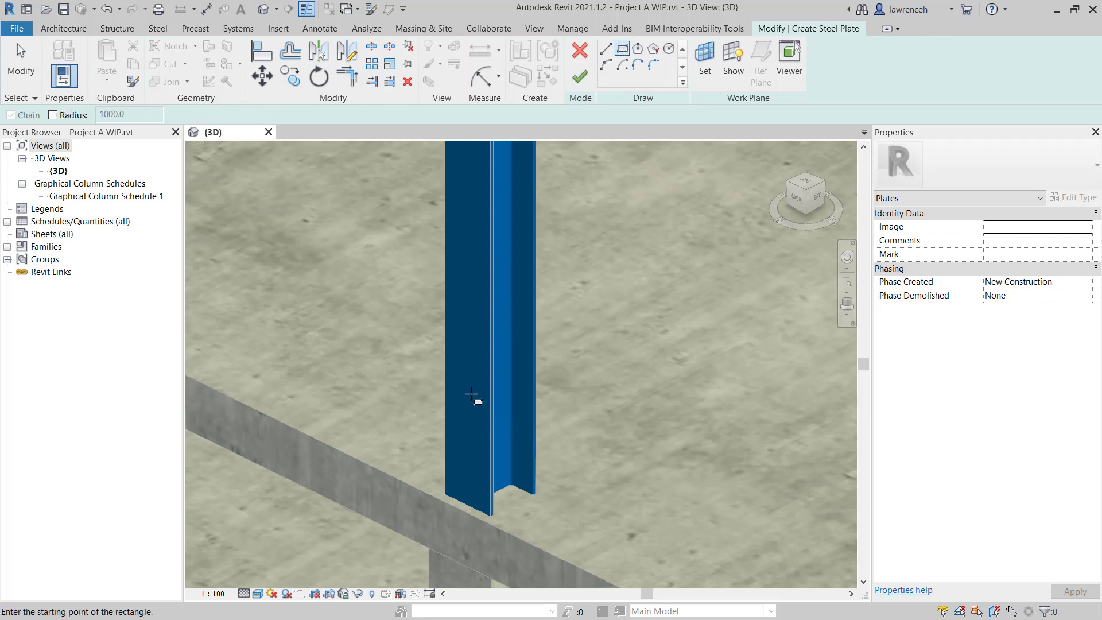
pyautogui.click(414, 486)
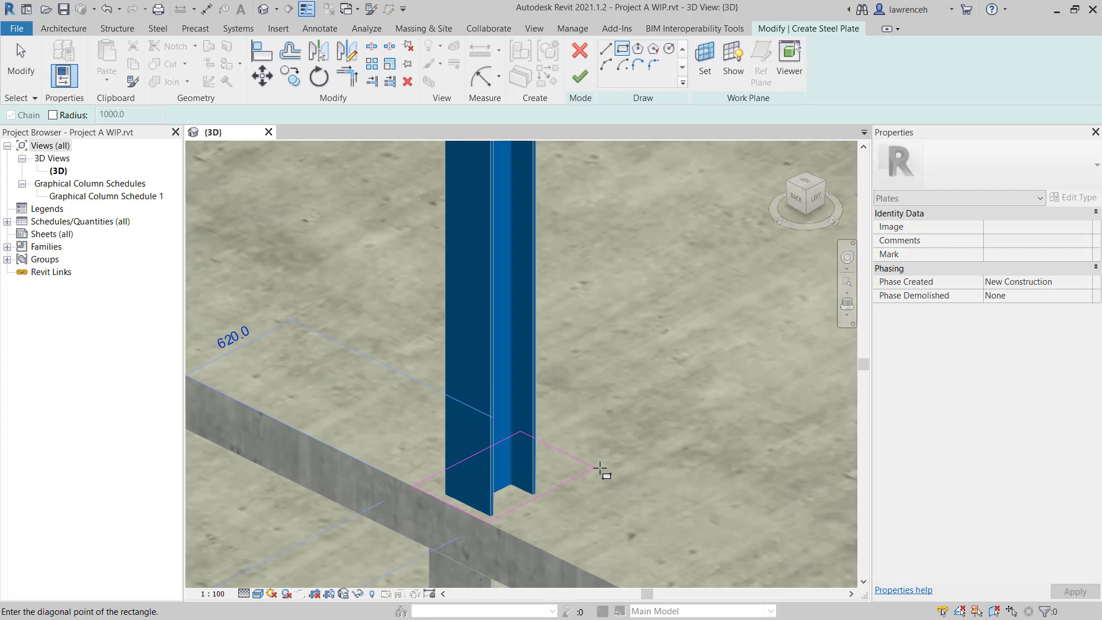
pyautogui.click(624, 472)
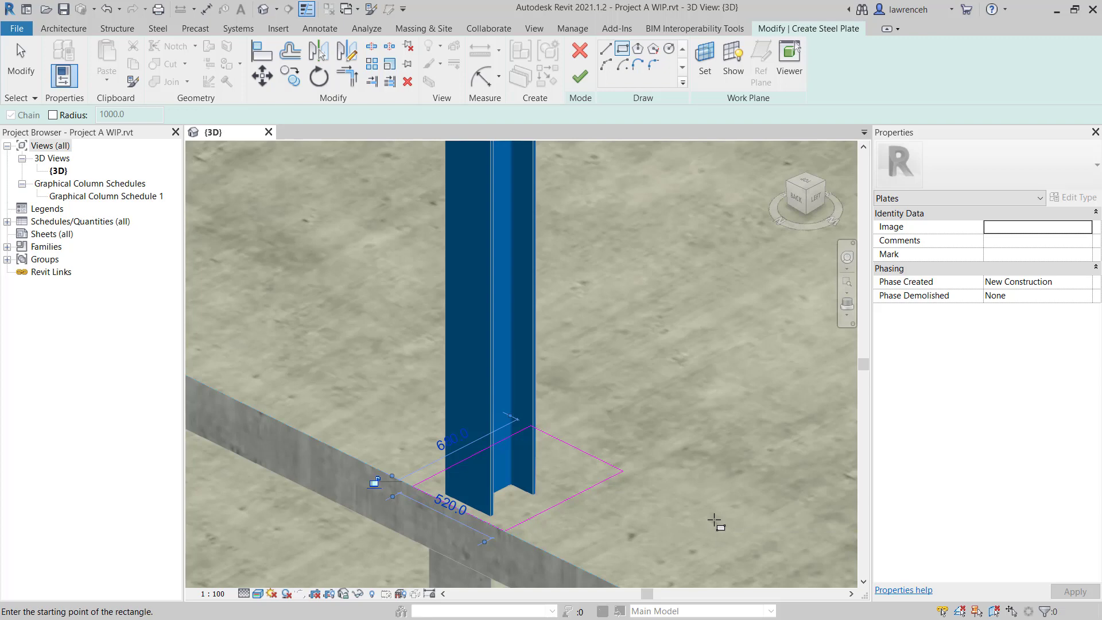
# Create a new Structural Plan view for level 01-FIRST.
pyautogui.click(542, 32)
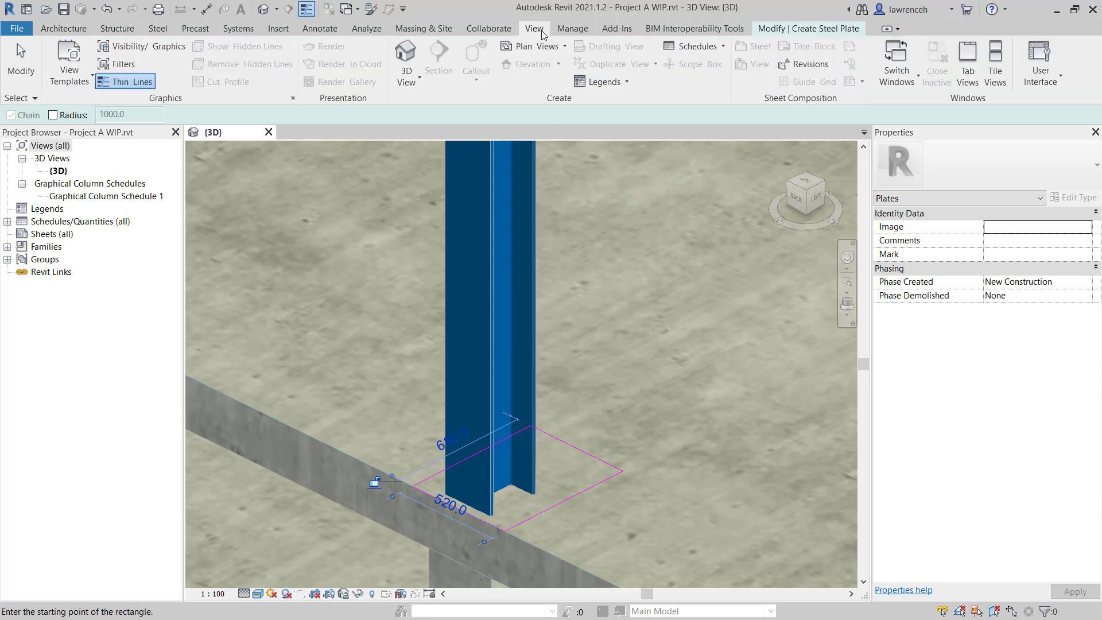
pyautogui.click(547, 48)
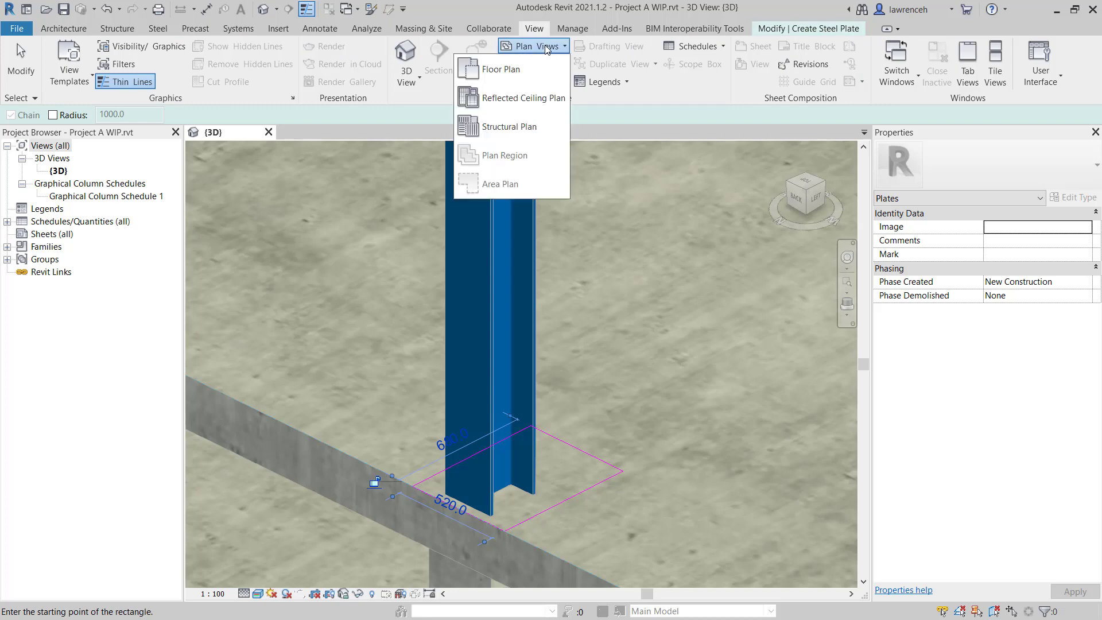
pyautogui.click(531, 131)
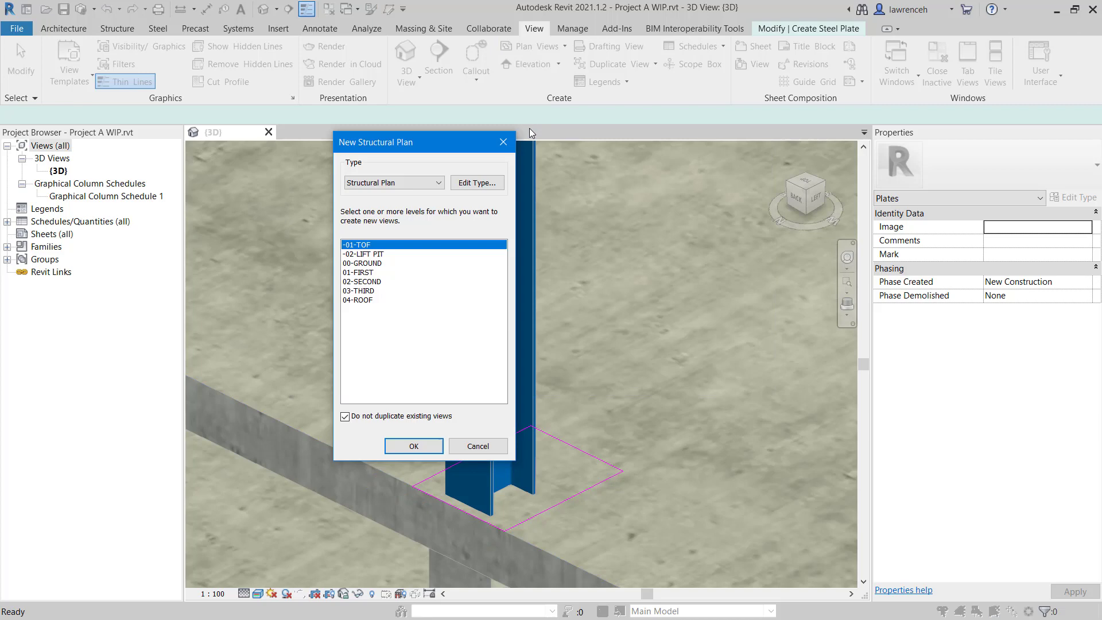
pyautogui.click(360, 274)
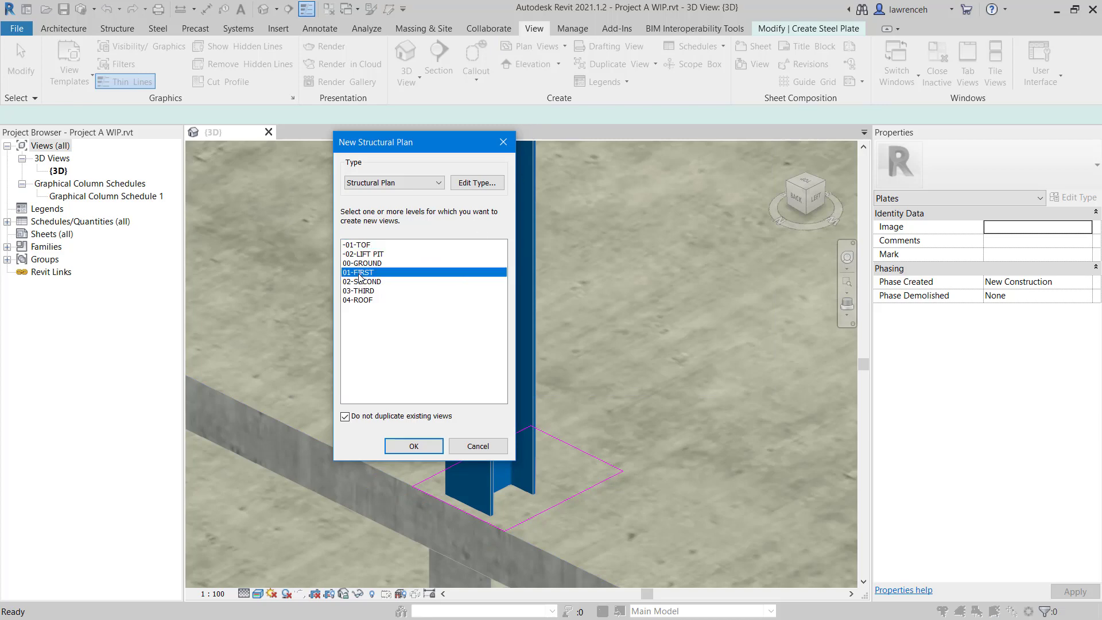
pyautogui.click(412, 447)
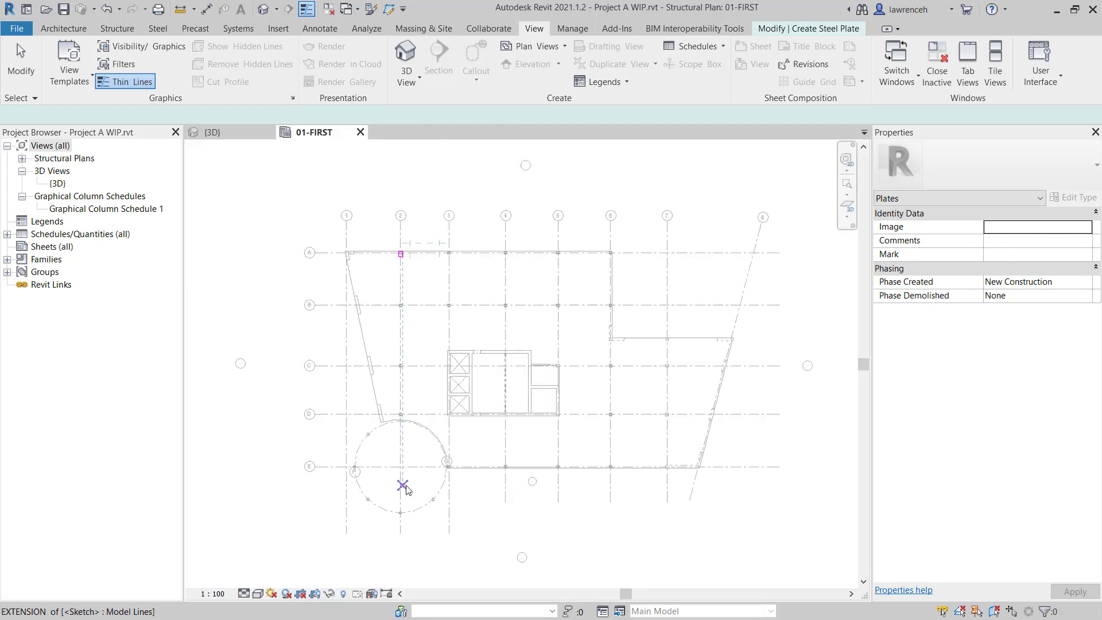
# Zoom to the column and return to Modify | Create Steel Plate with the Modify tool active.
pyautogui.scroll(6, 401, 250)
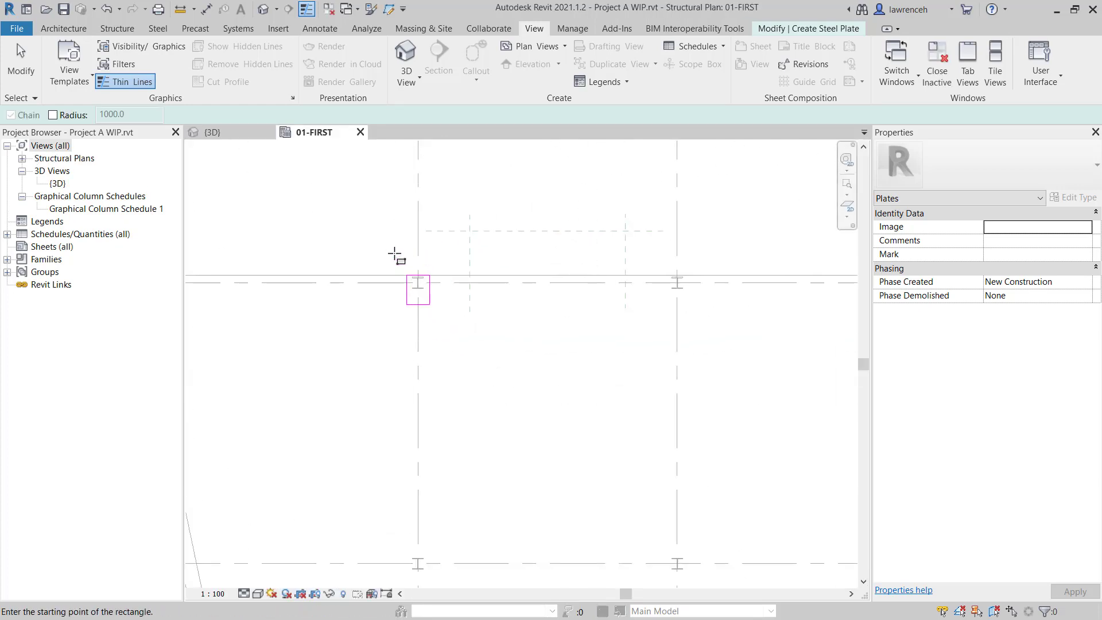
pyautogui.scroll(3, 409, 267)
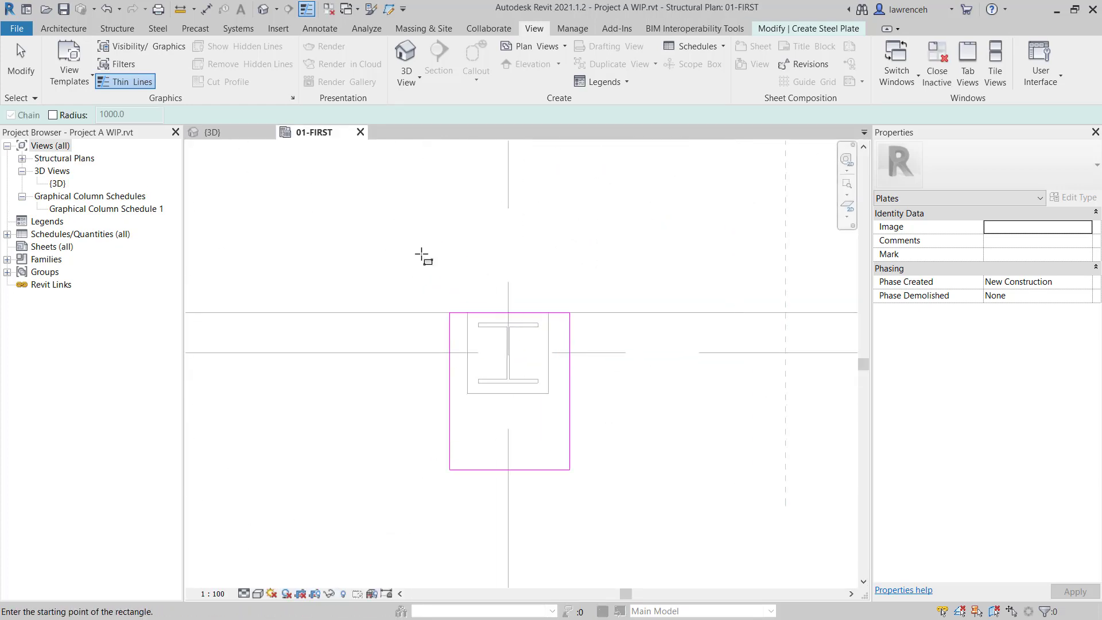
pyautogui.click(830, 32)
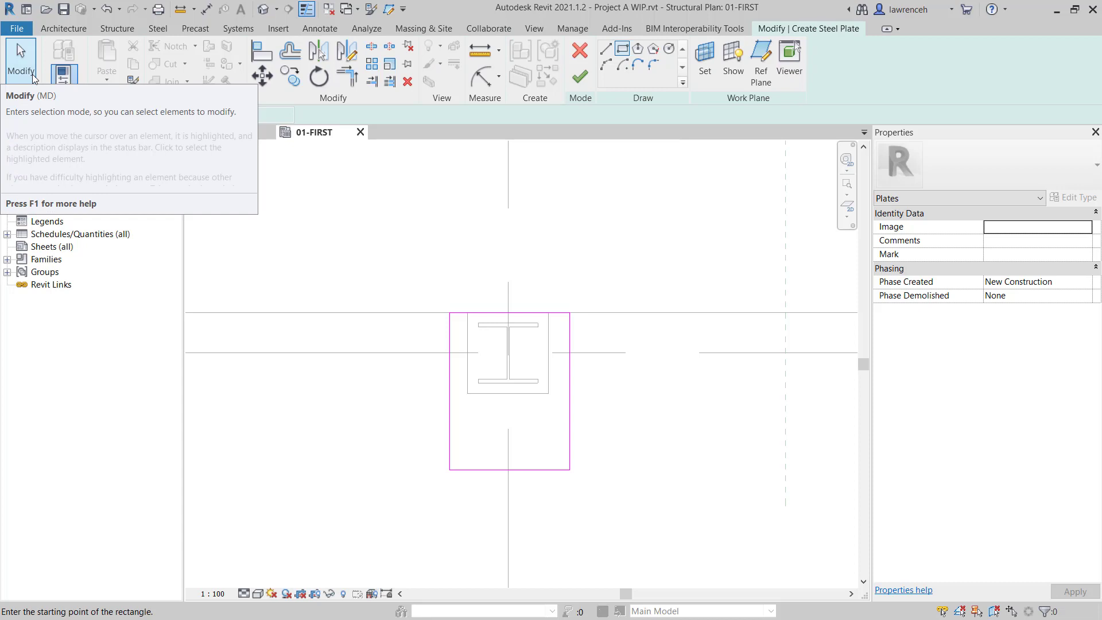
pyautogui.click(20, 62)
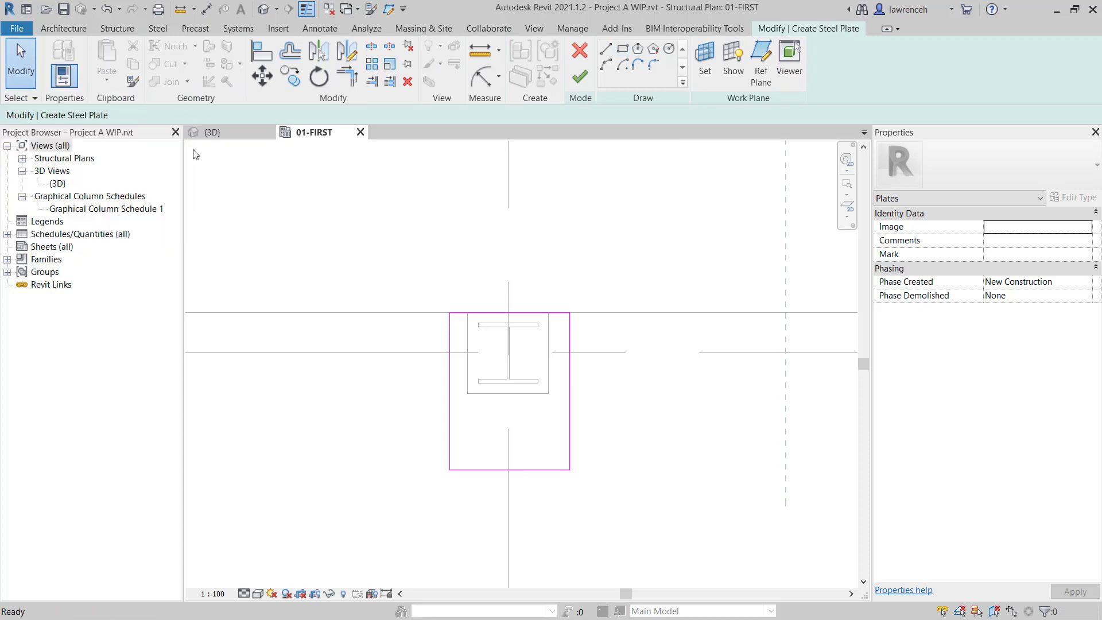
# Place the plate's left and right edges 250 from the column centreline and Grid 2.
pyautogui.click(450, 399)
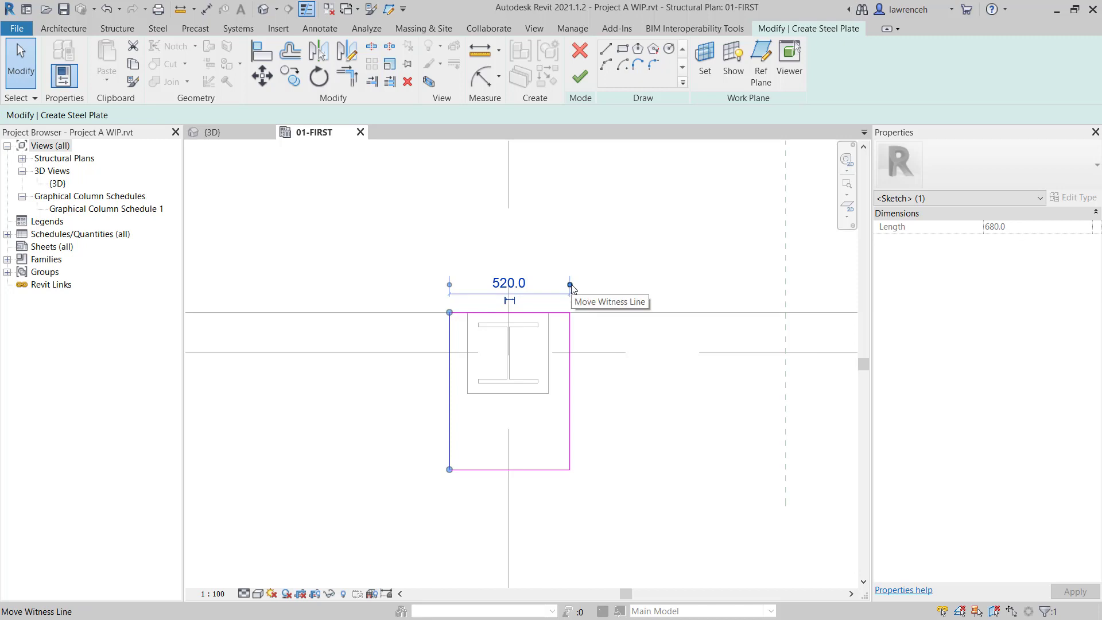
pyautogui.moveTo(570, 285); pyautogui.dragTo(509, 450)
pyautogui.click(496, 284)
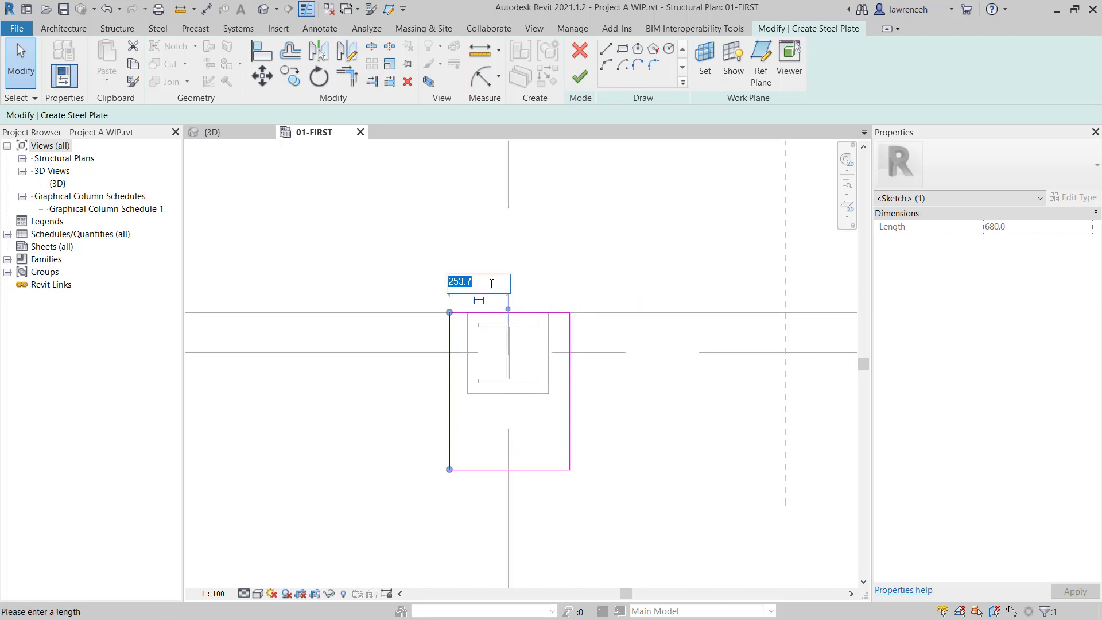
pyautogui.write('250')
pyautogui.press('Return')
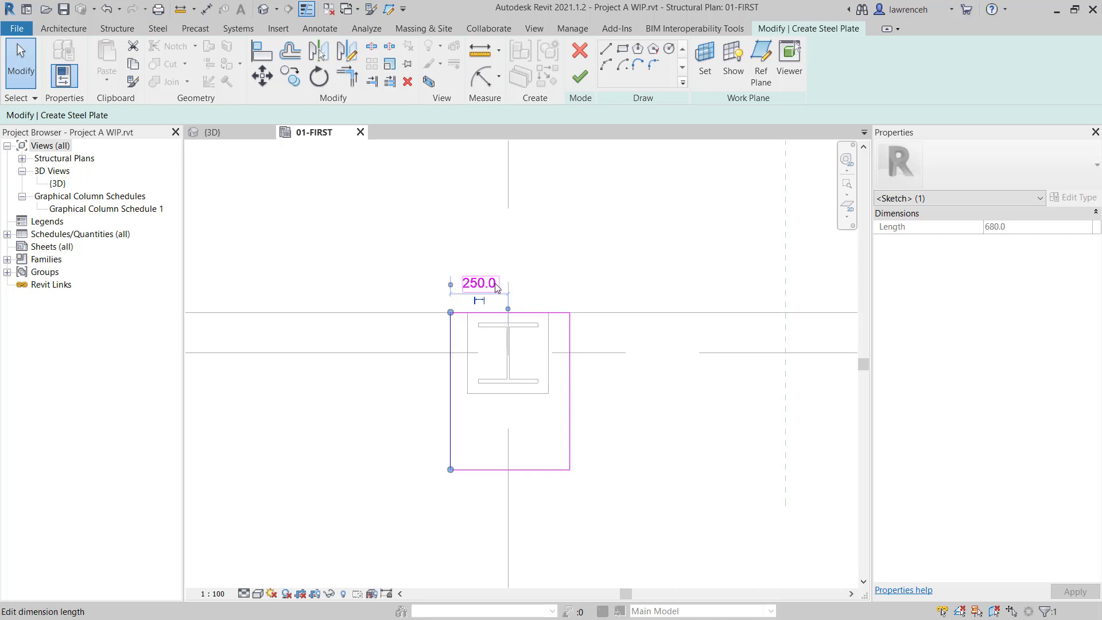
pyautogui.click(569, 352)
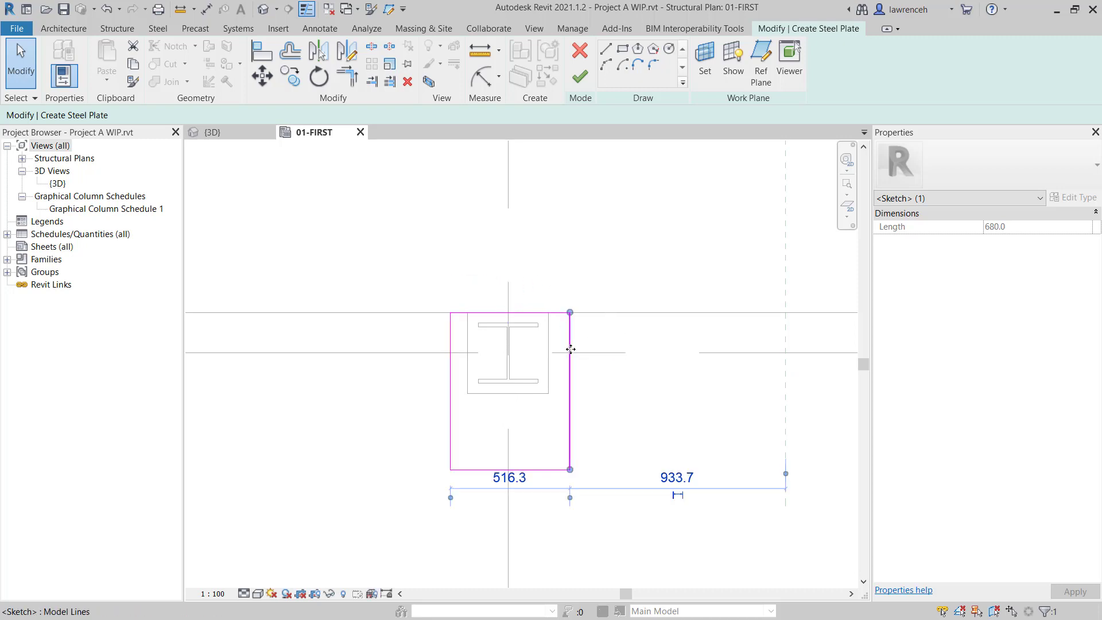
pyautogui.moveTo(452, 504); pyautogui.dragTo(509, 450)
pyautogui.click(549, 478)
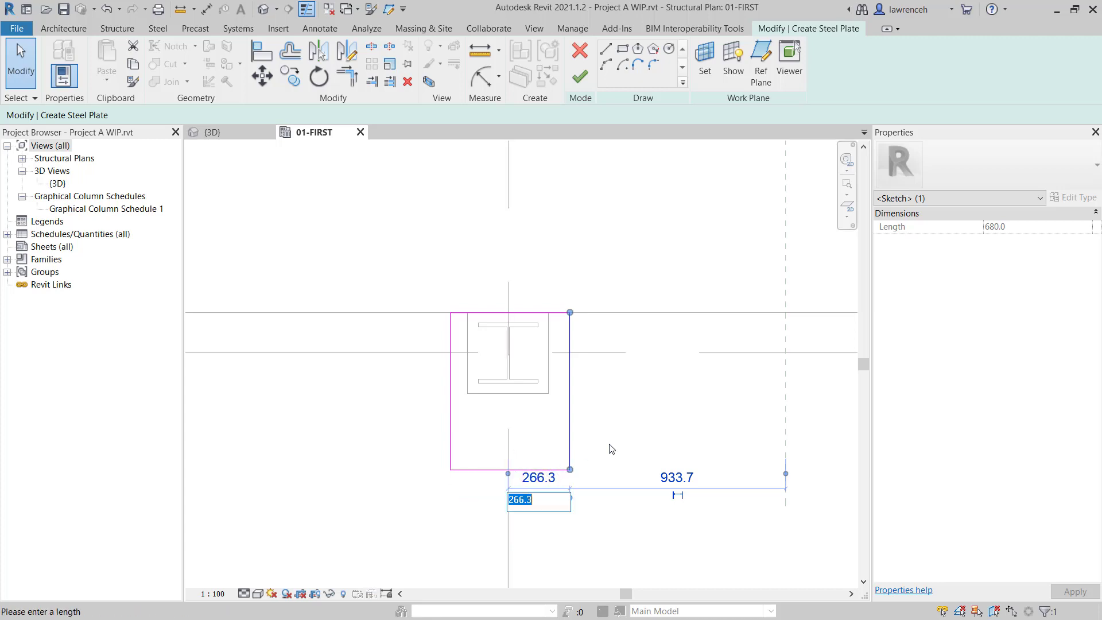
pyautogui.write('250')
pyautogui.press('Return')
pyautogui.press('Escape')
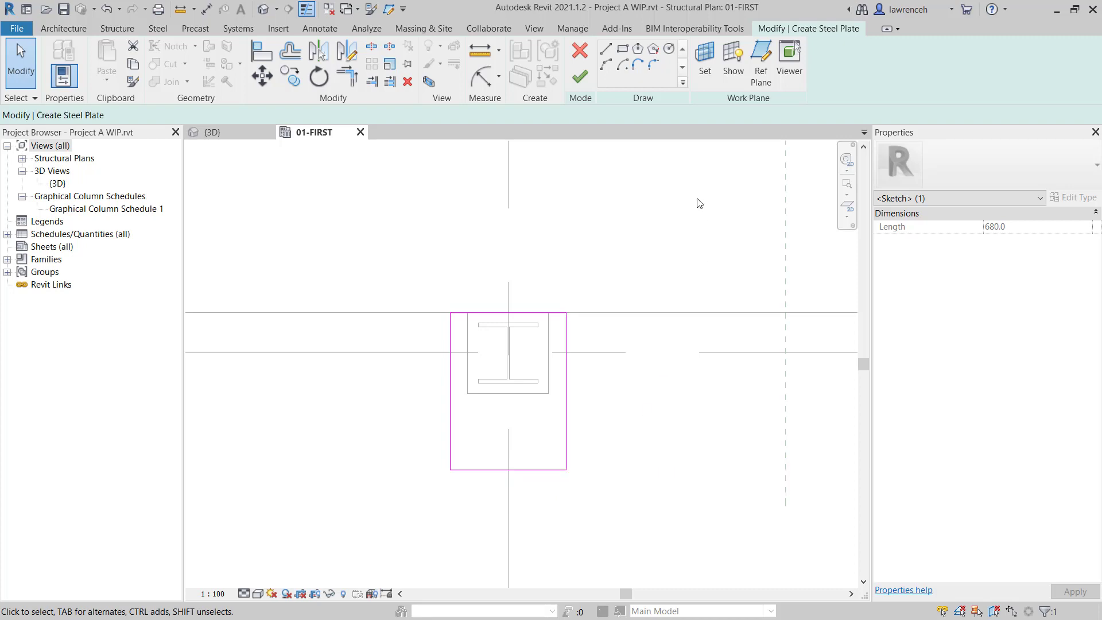
# Change the plate edge length from 680.0 to 500.
pyautogui.click(555, 470)
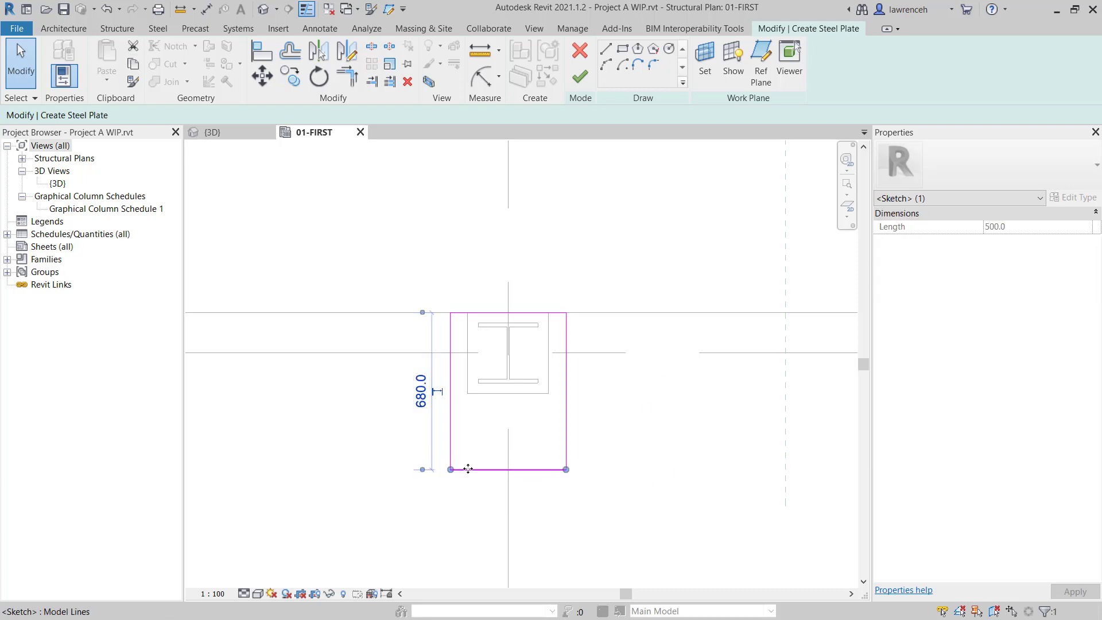
pyautogui.click(421, 391)
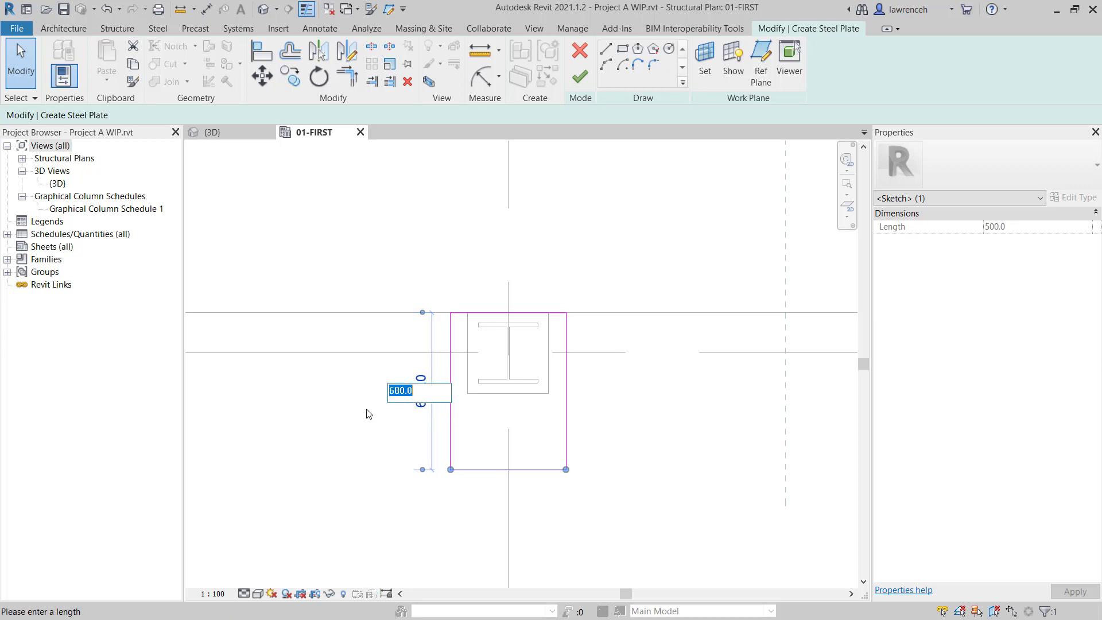
pyautogui.write('500')
pyautogui.press('Return')
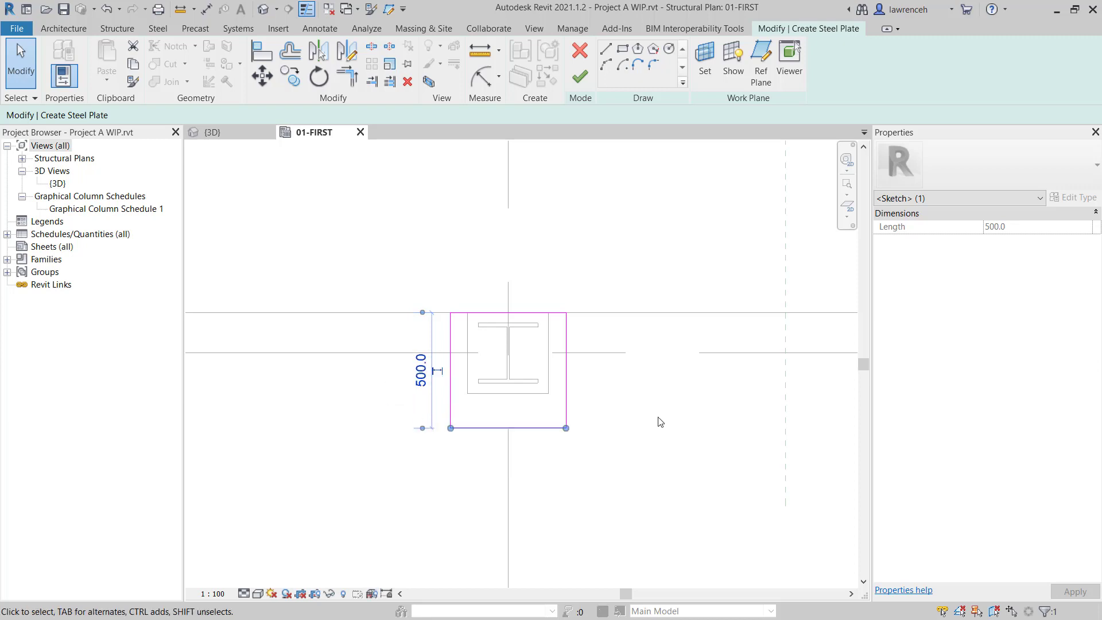
pyautogui.click(620, 263)
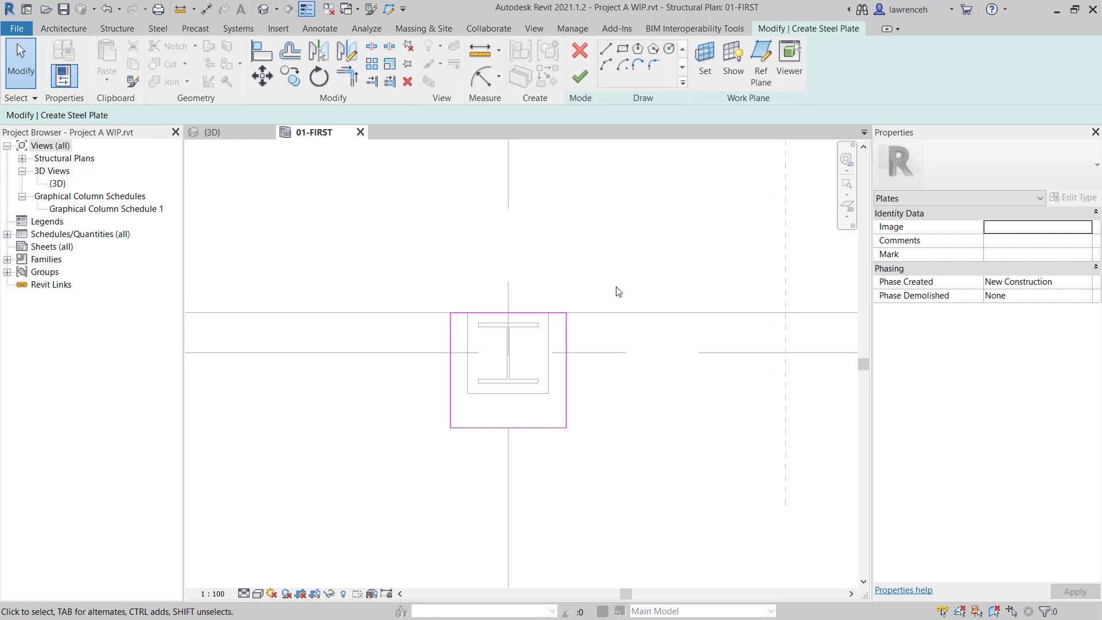
# Finish the sketch to create the 500 by 500, 10.0-thick steel plate and check detail levels.
pyautogui.click(580, 77)
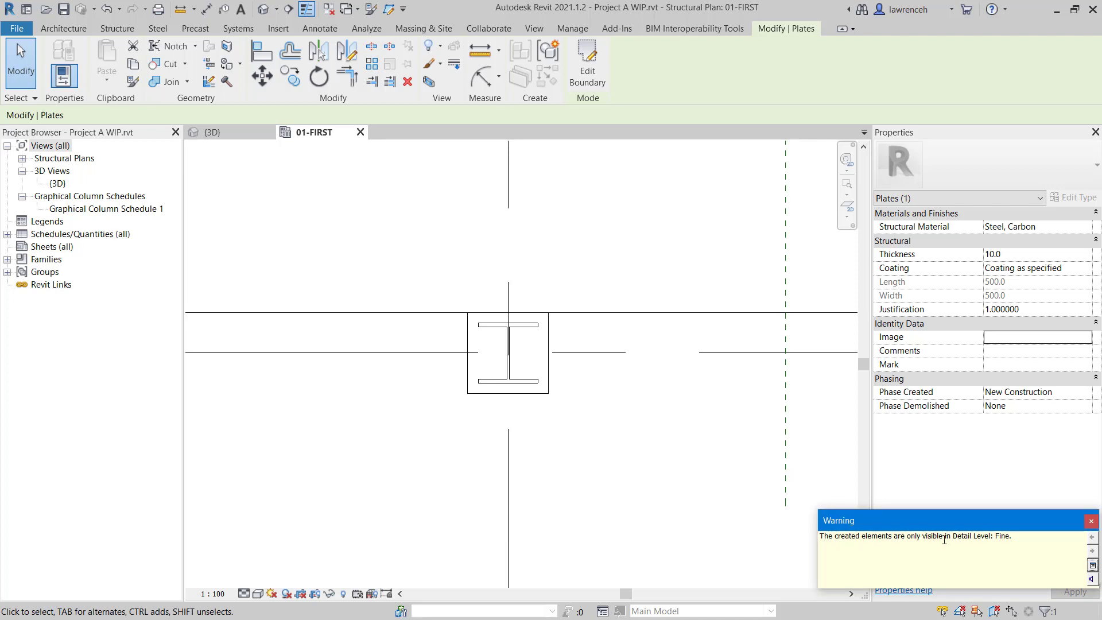
pyautogui.click(244, 594)
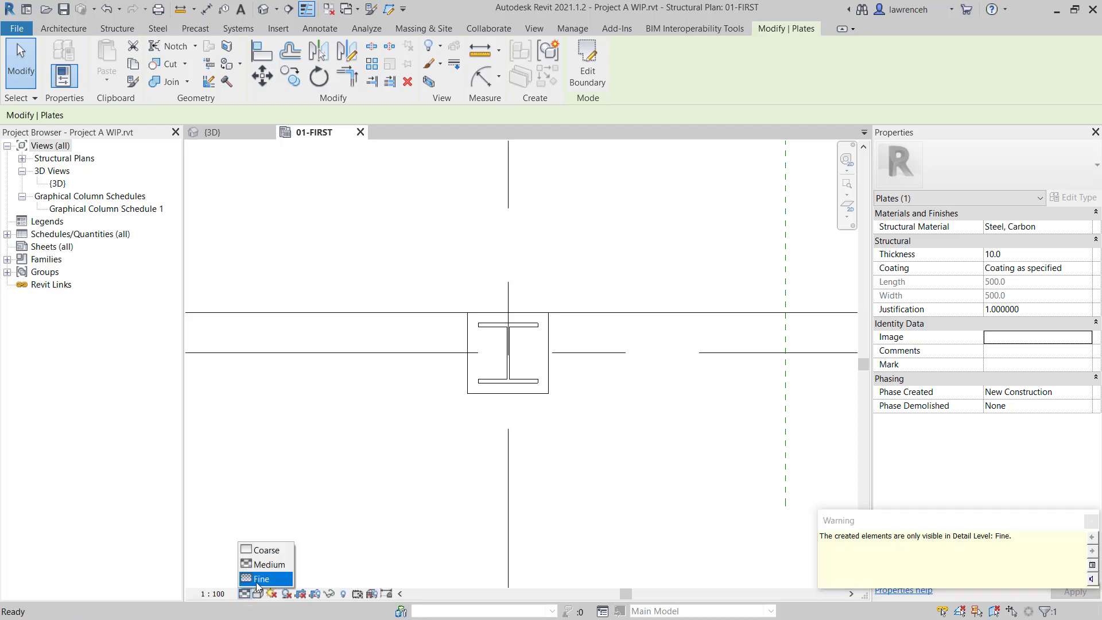
# At Fine detail, set the base plate's Thickness to 20 and Coating to Galvanised.
pyautogui.click(258, 580)
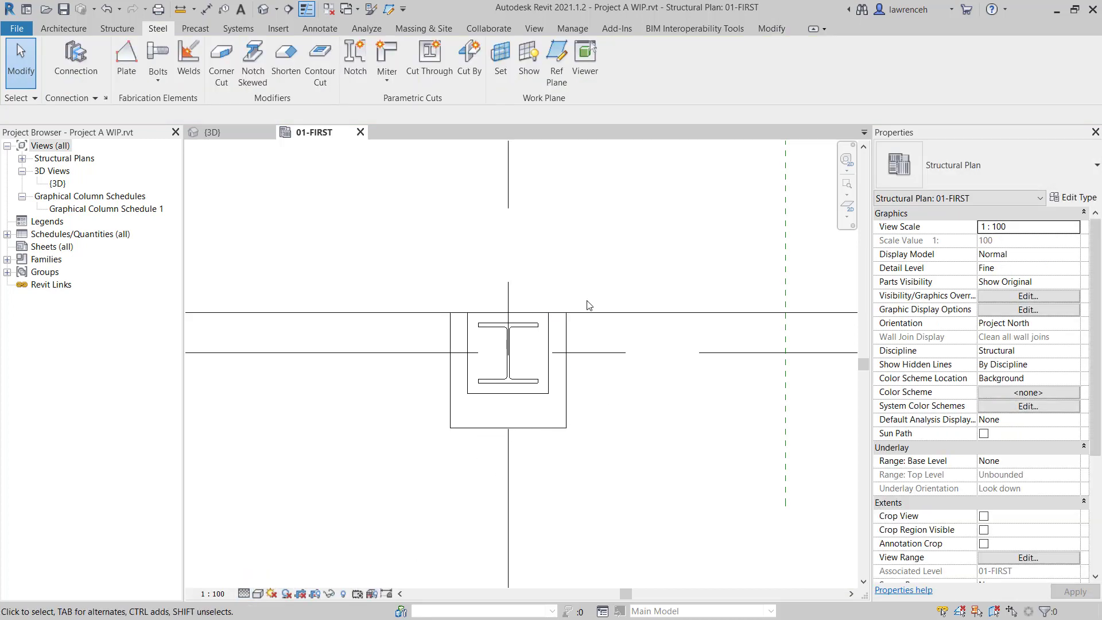
pyautogui.click(548, 430)
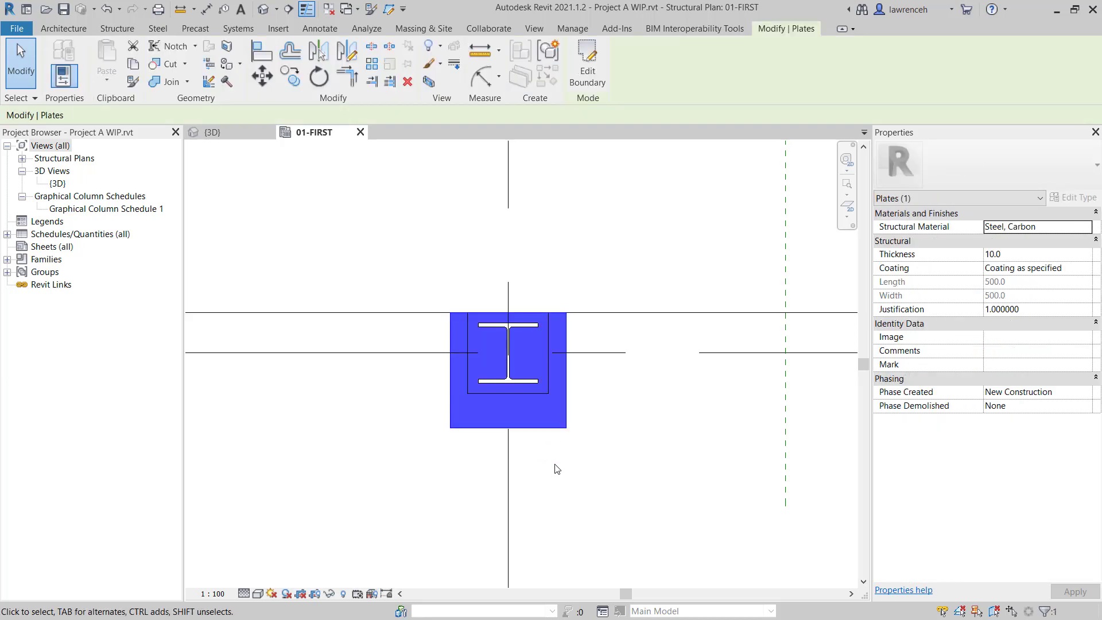
pyautogui.click(1035, 255)
pyautogui.write('20')
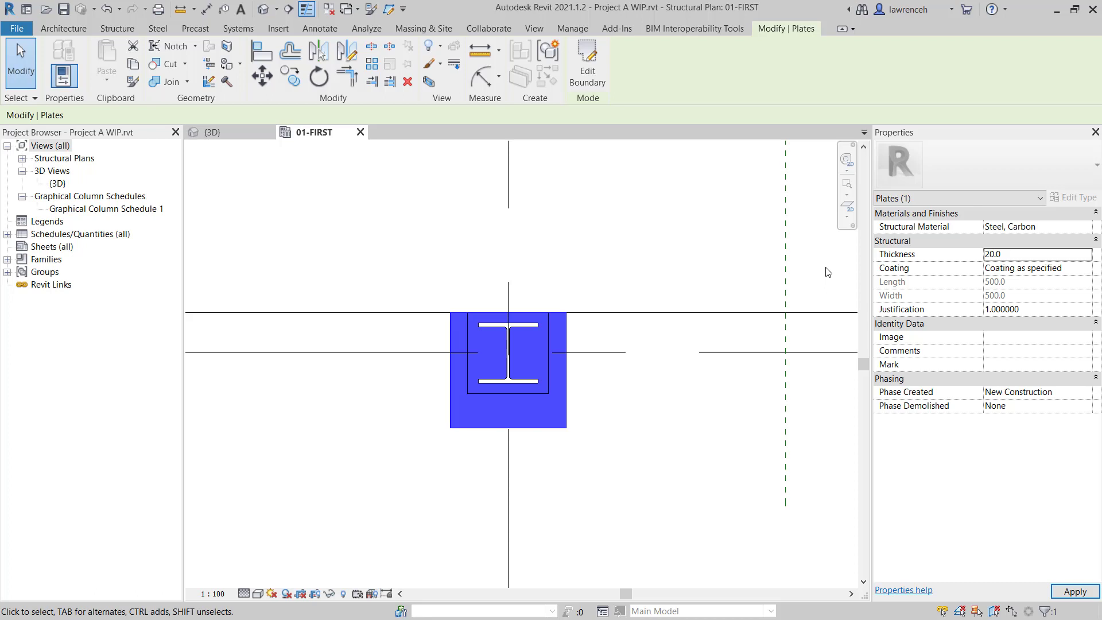
pyautogui.click(1079, 270)
pyautogui.click(1086, 269)
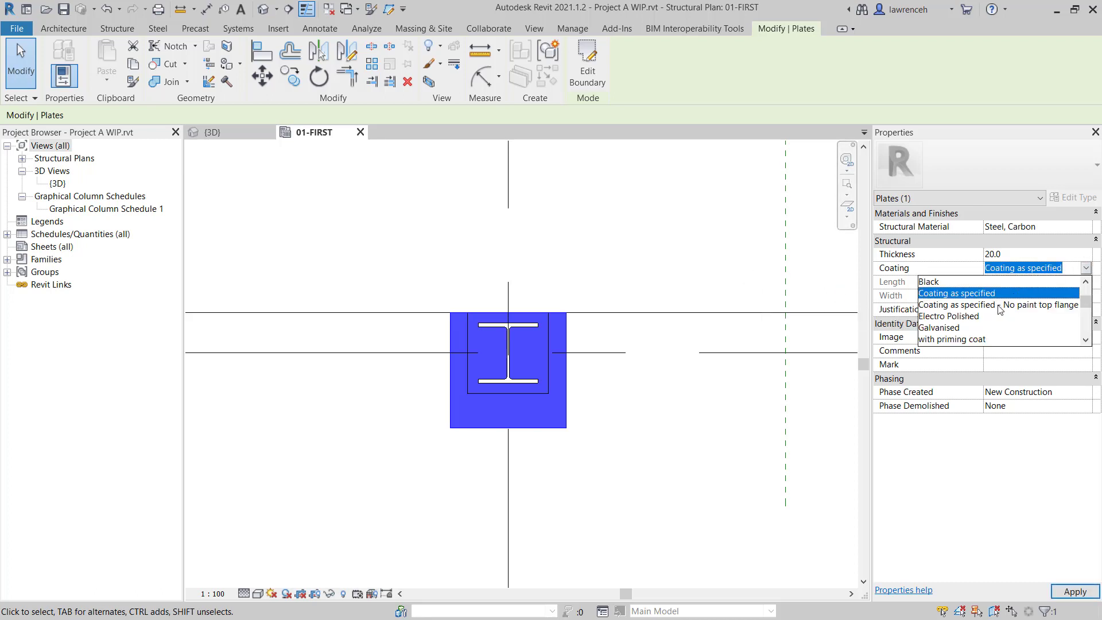
pyautogui.click(968, 327)
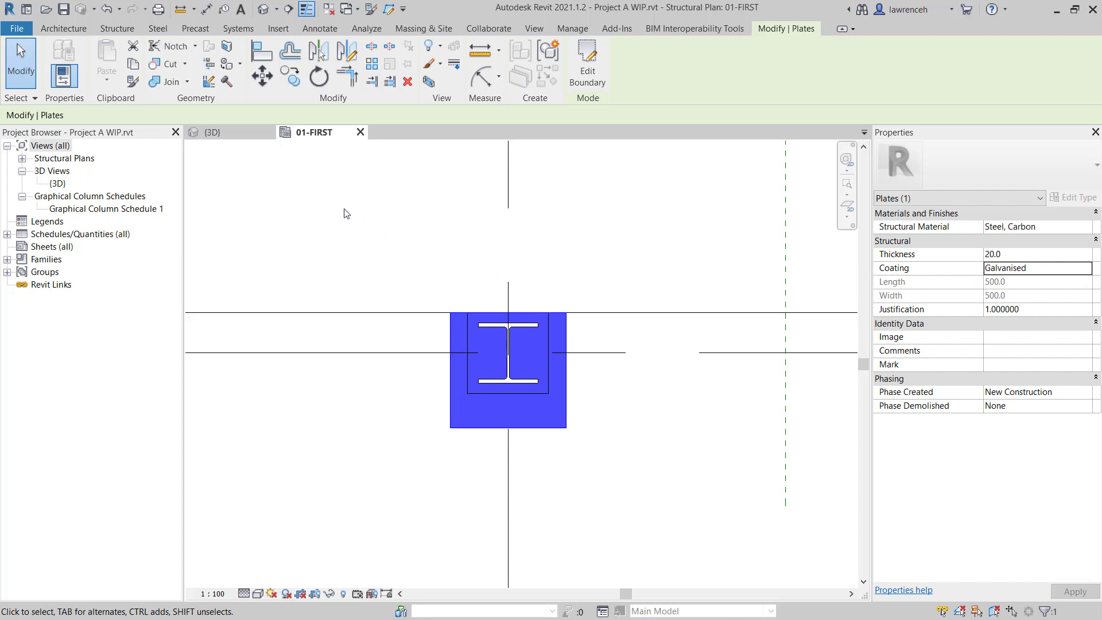
# Switch to the {3D} view, deselect the plate, and pan to the column base.
pyautogui.click(239, 133)
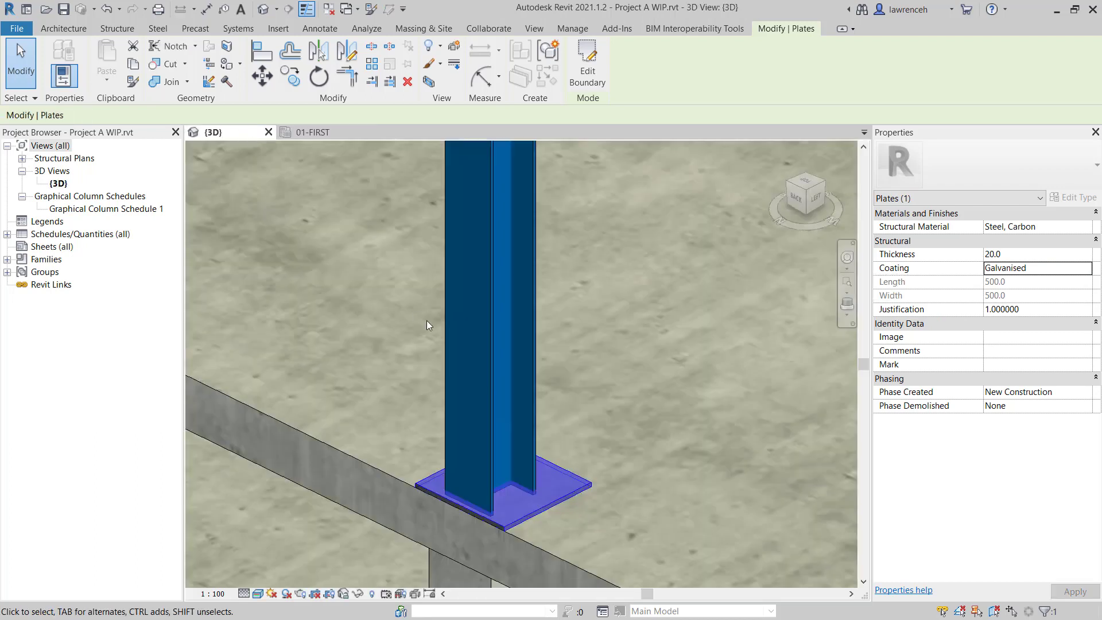
pyautogui.press('Escape')
pyautogui.moveTo(621, 514); pyautogui.dragTo(630, 470, button='middle')
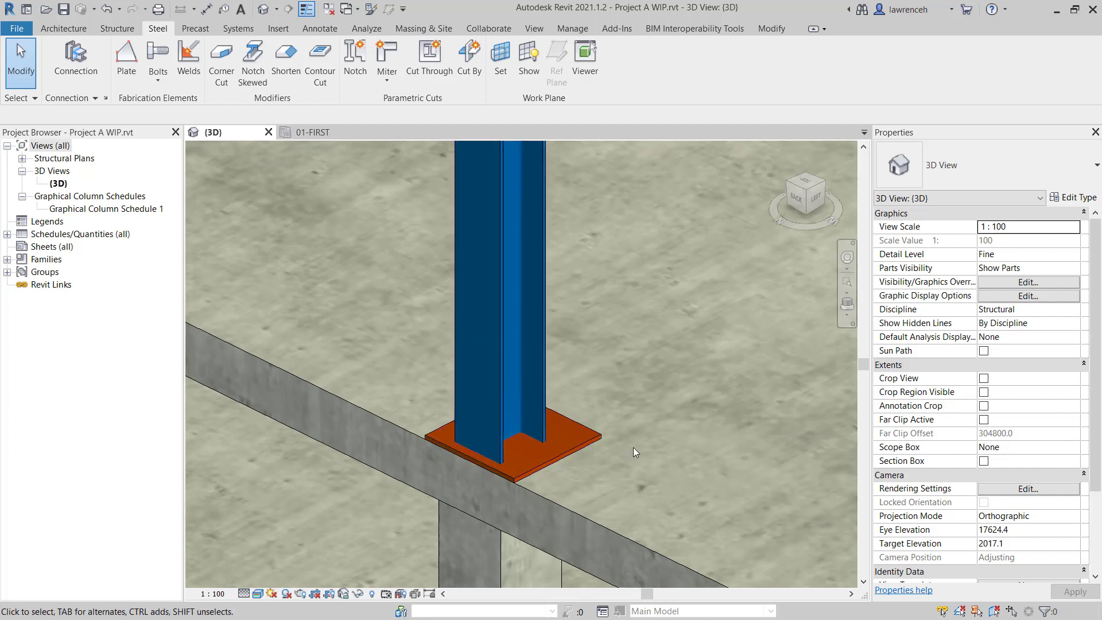
# In the 01-FIRST plan, draw a vertical section through the column and shorten its view depth.
pyautogui.click(325, 133)
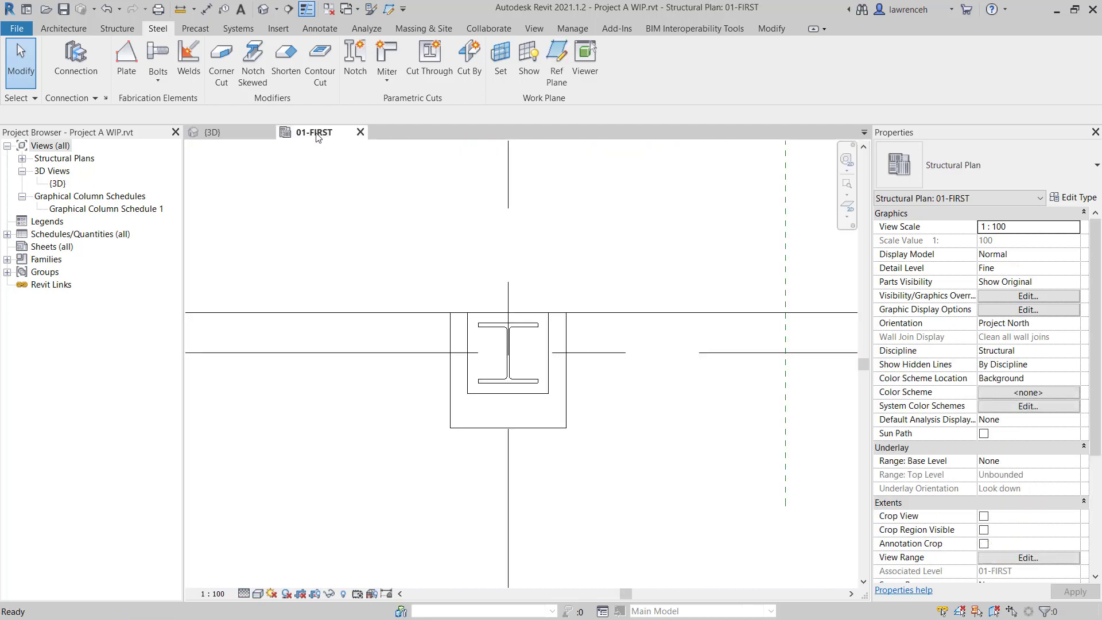
pyautogui.scroll(-8, 494, 396)
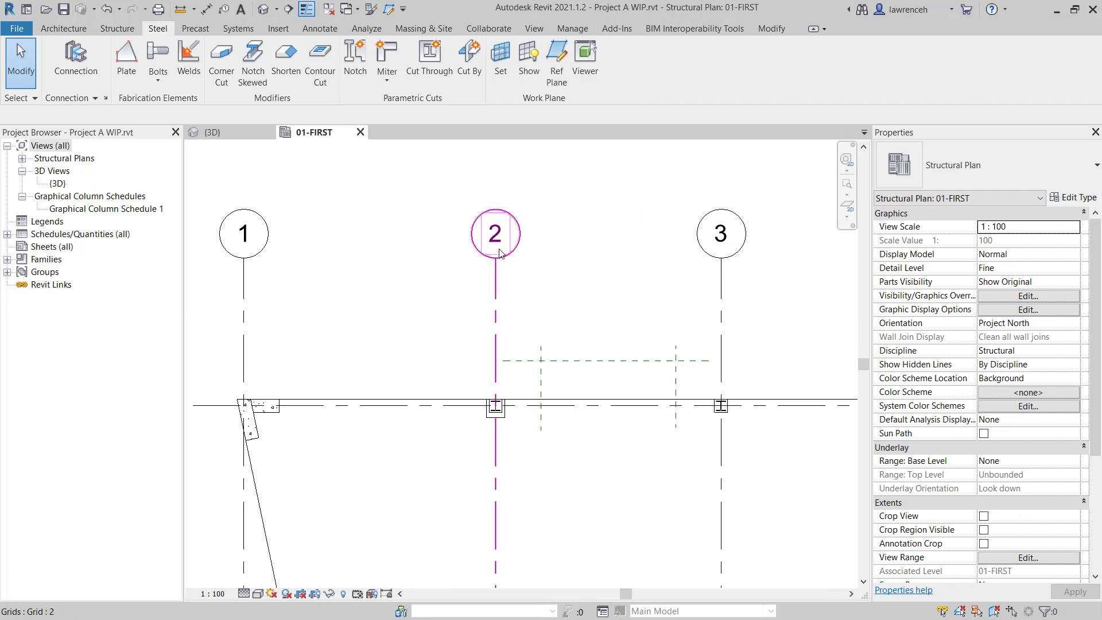
pyautogui.scroll(5, 497, 405)
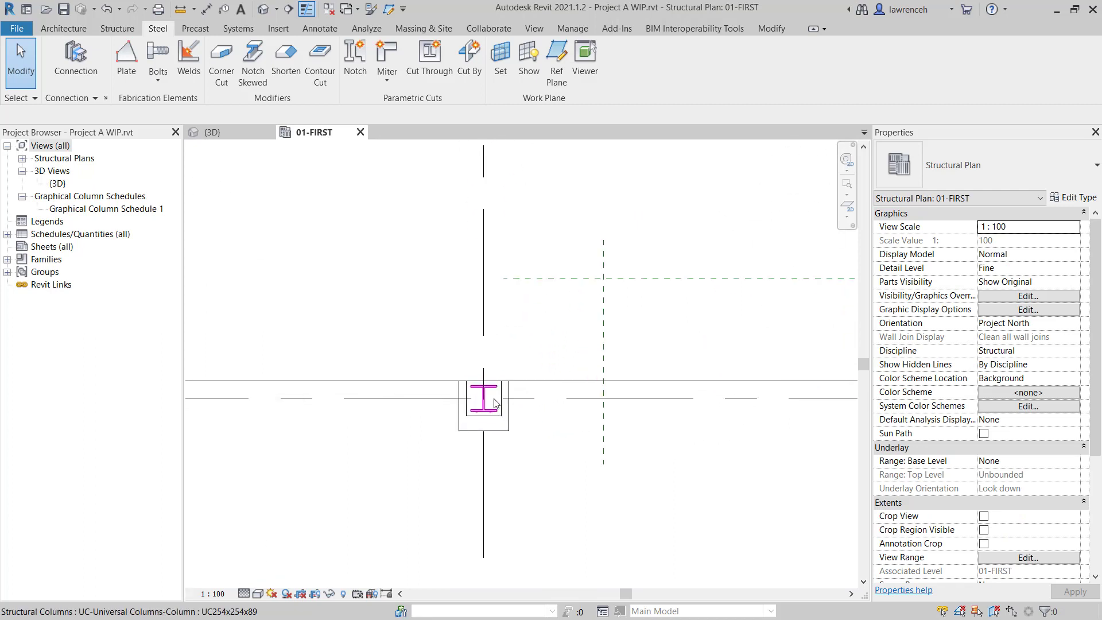
pyautogui.click(289, 9)
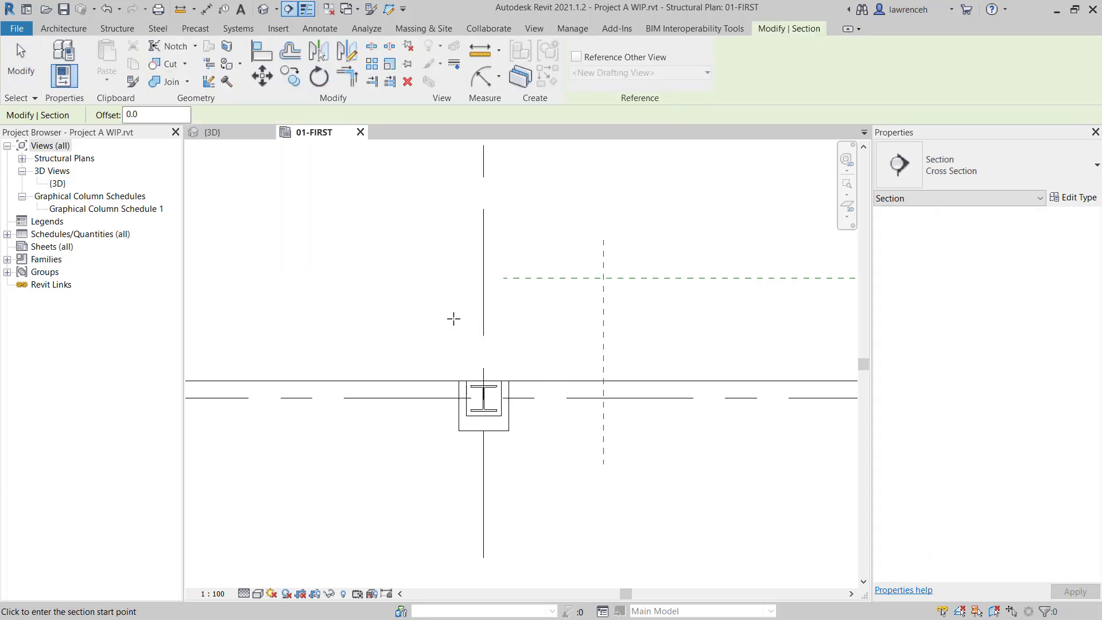
pyautogui.click(453, 318)
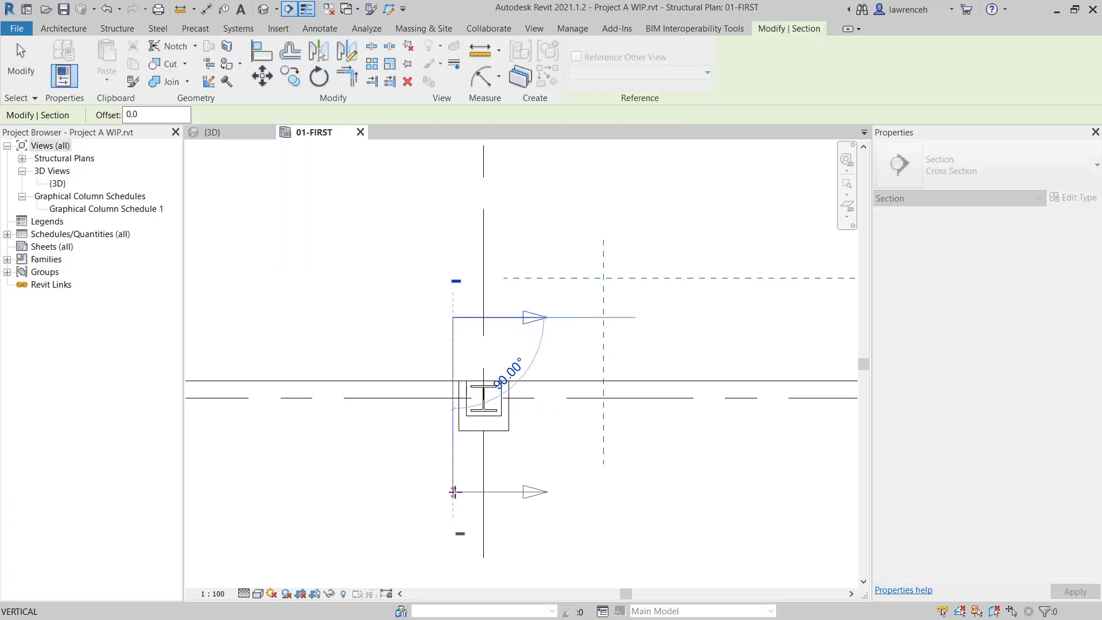
pyautogui.click(454, 493)
pyautogui.press('Escape')
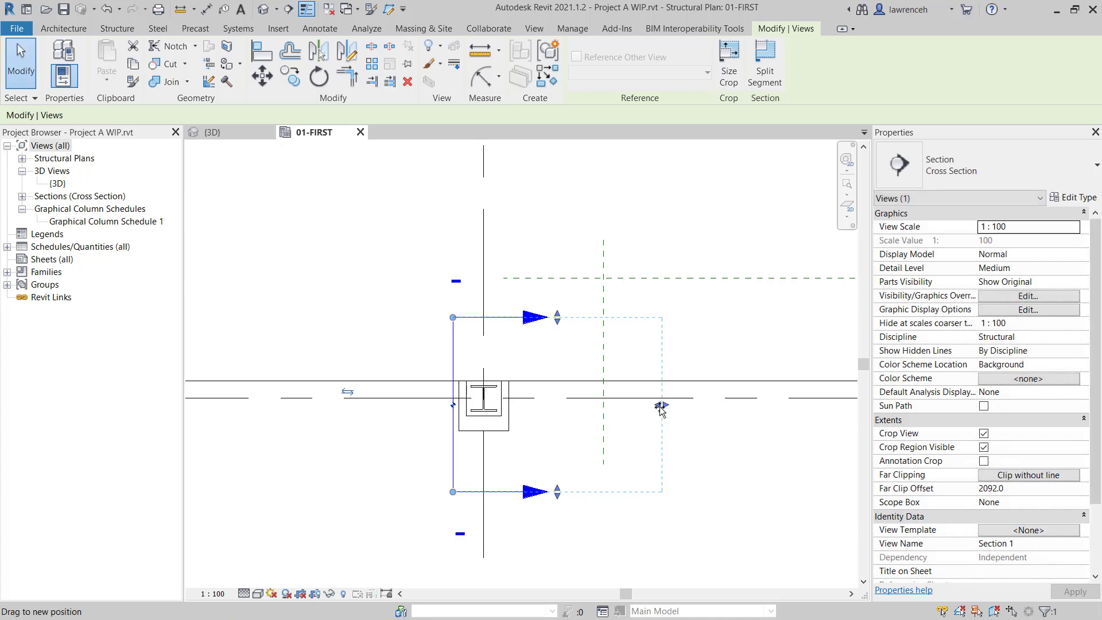
pyautogui.moveTo(662, 406); pyautogui.dragTo(529, 396)
pyautogui.press('Escape')
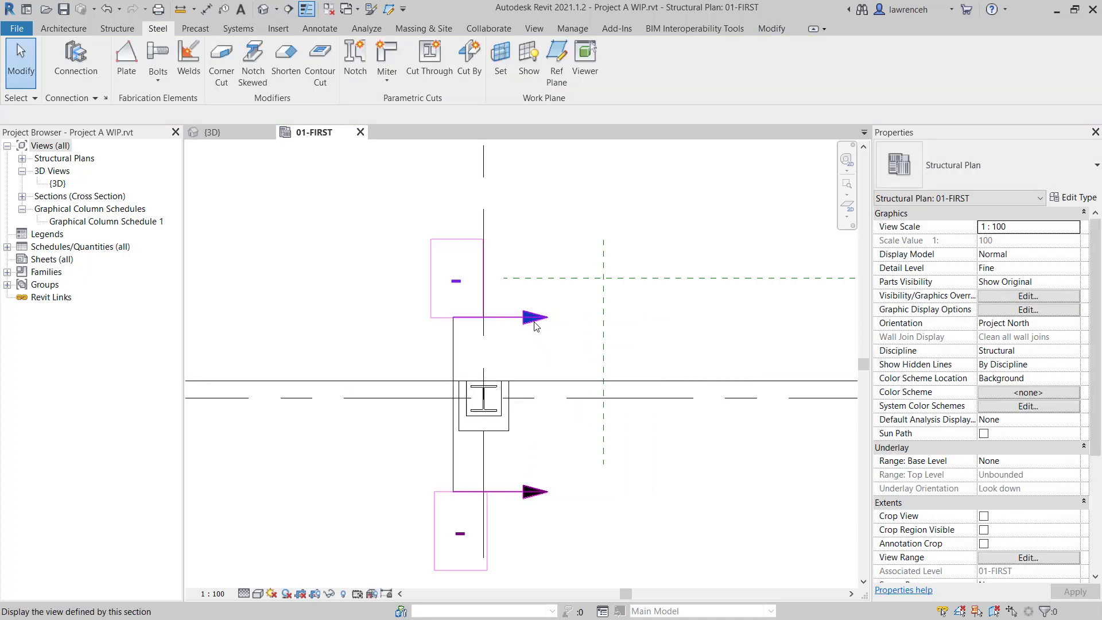
# Open Section 1 and set its scale to 1 : 10.
pyautogui.doubleClick(534, 320)
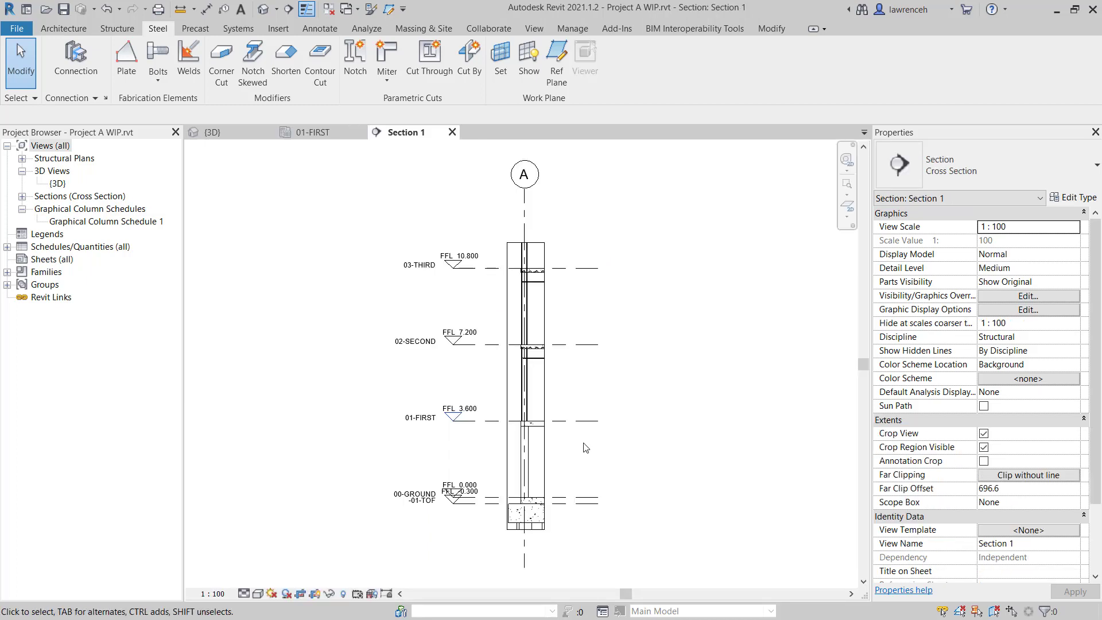
pyautogui.click(221, 593)
pyautogui.click(215, 455)
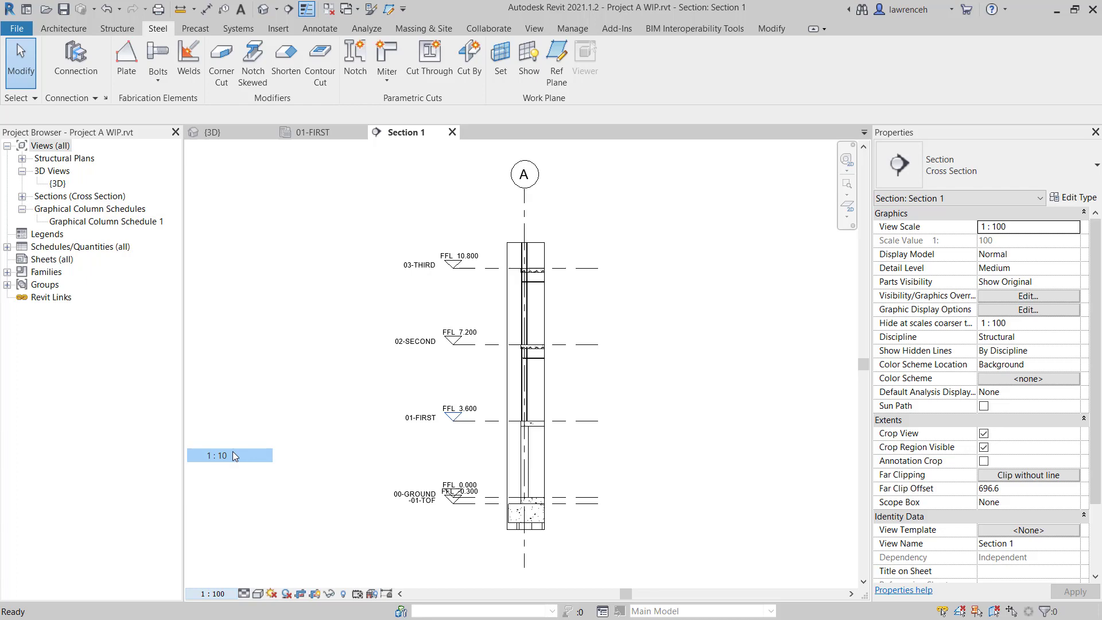
# Crop the section tightly around the column base and slab, and show it at Fine detail.
pyautogui.click(540, 533)
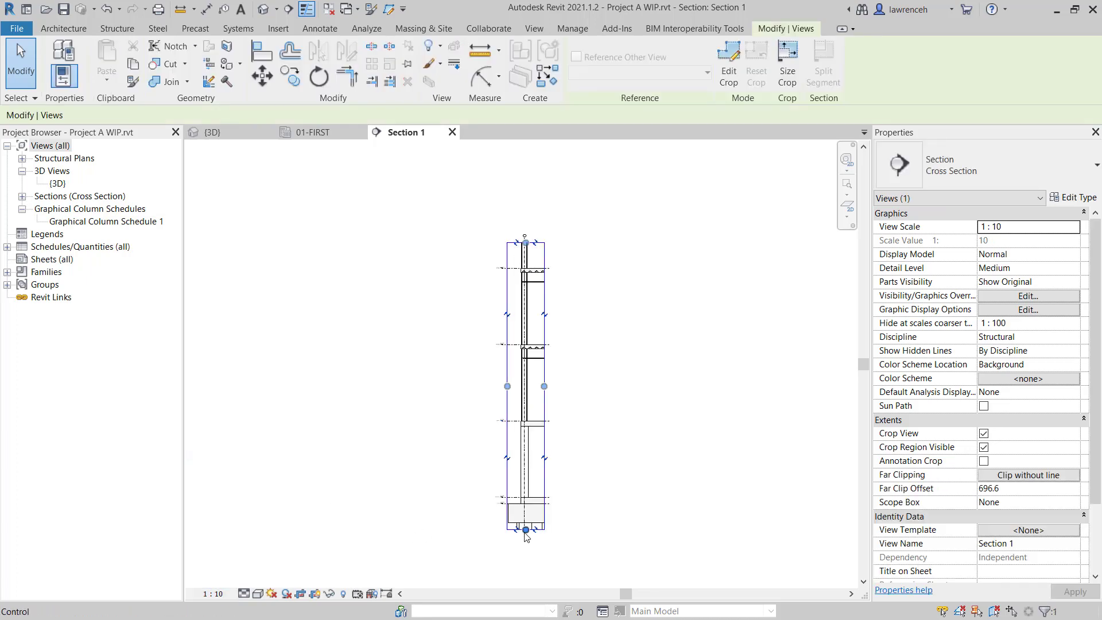
pyautogui.moveTo(556, 389); pyautogui.dragTo(554, 306)
pyautogui.moveTo(528, 246); pyautogui.dragTo(524, 408)
pyautogui.scroll(3, 534, 440)
pyautogui.scroll(4, 534, 440)
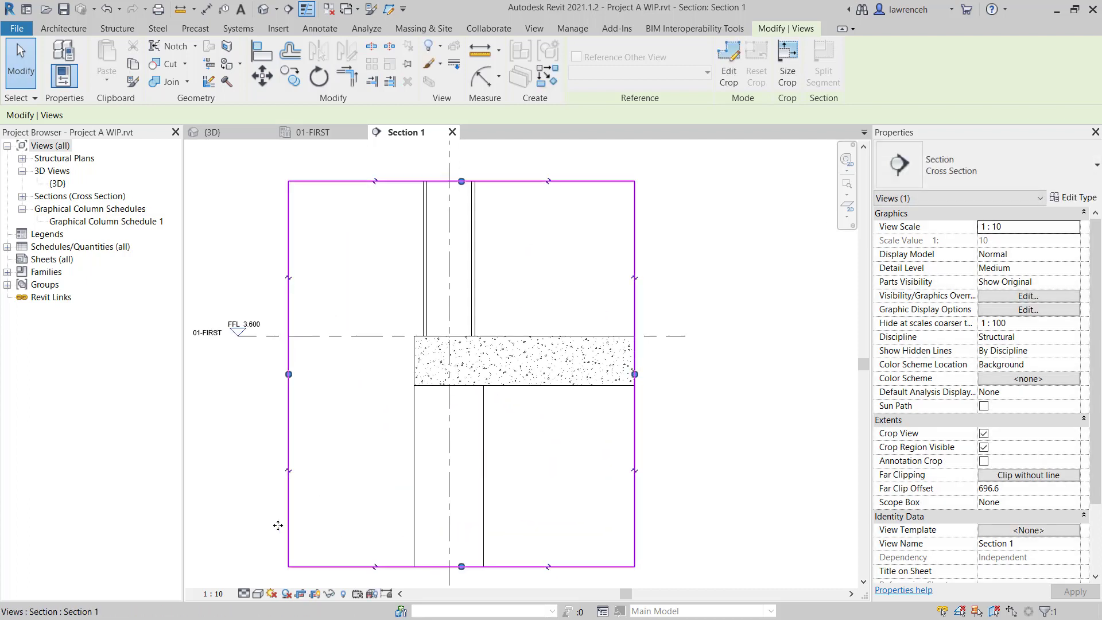
pyautogui.click(245, 593)
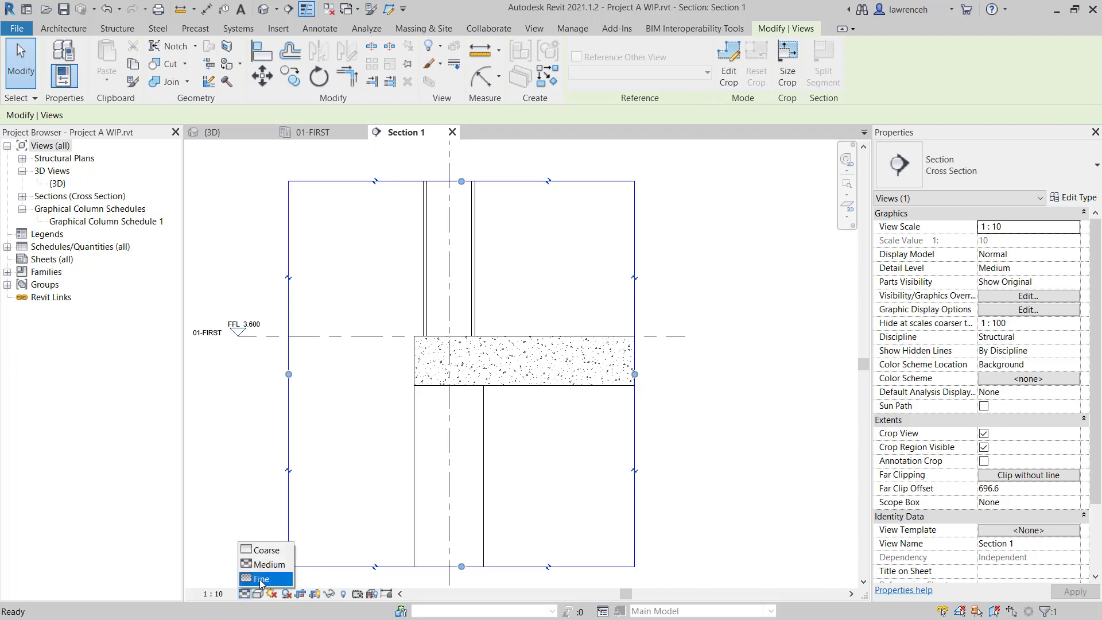
pyautogui.click(262, 580)
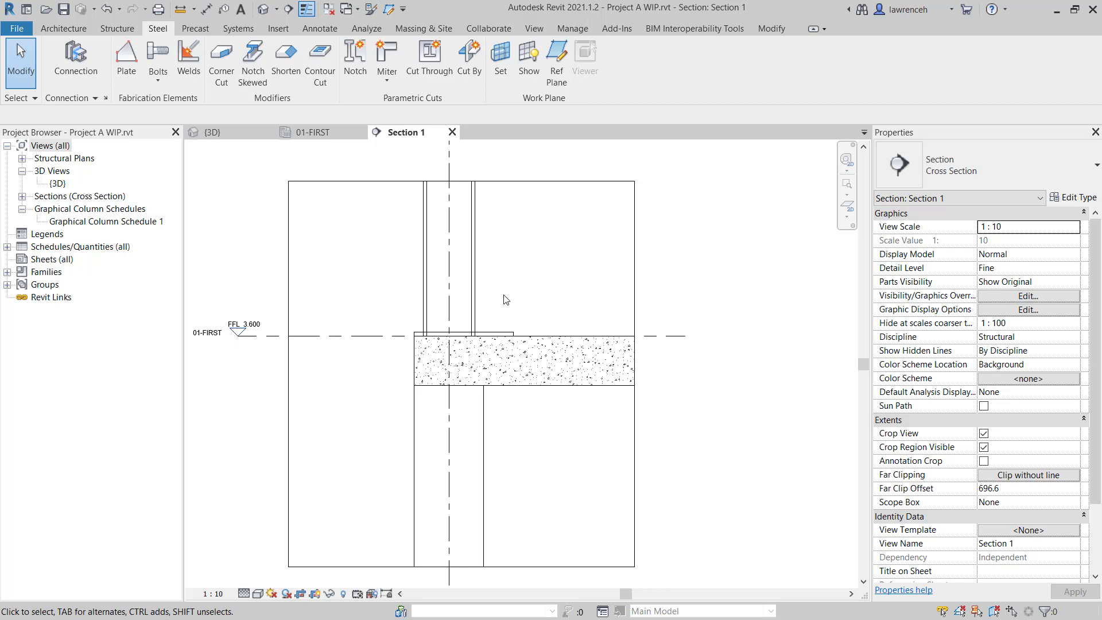
# Move the base plate up 25 in Section 1 to clear the concrete, then deselect it.
pyautogui.scroll(5, 505, 301)
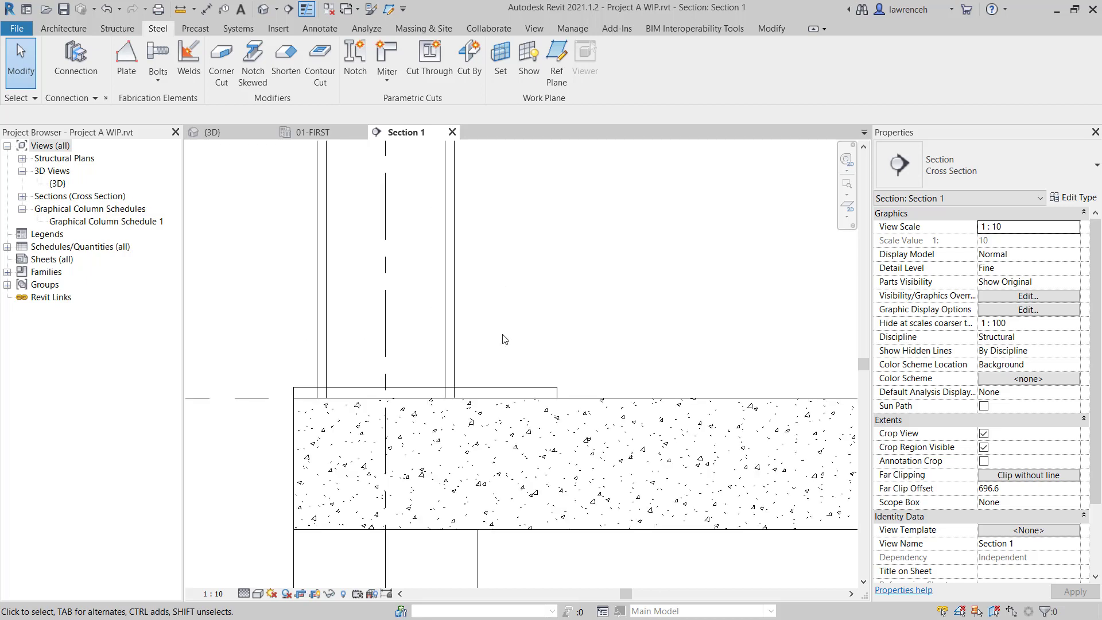
pyautogui.click(502, 390)
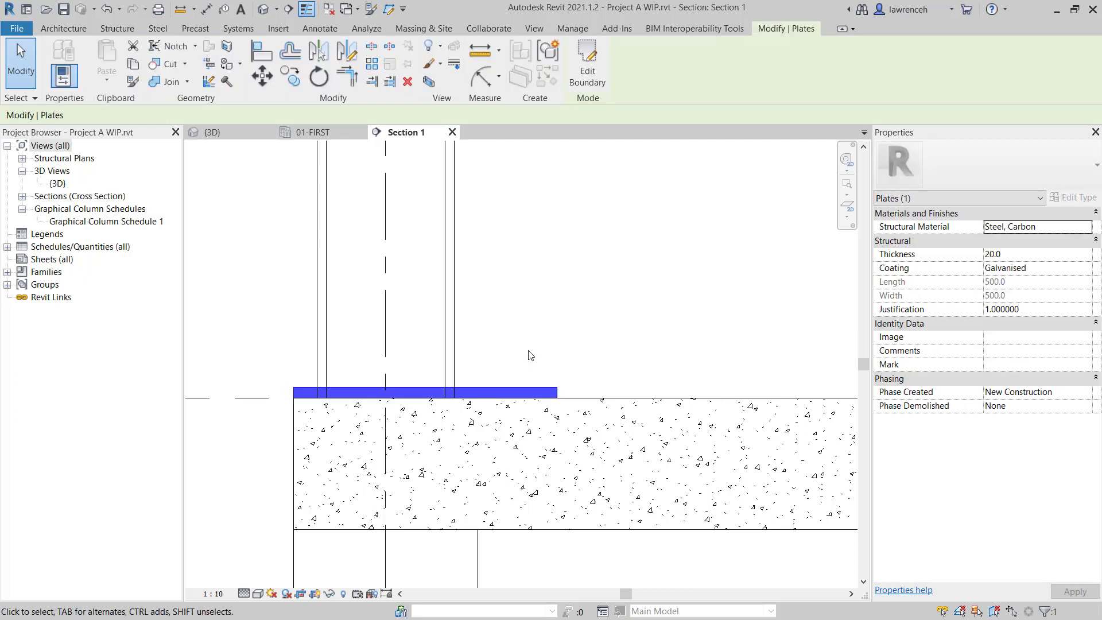
pyautogui.click(264, 76)
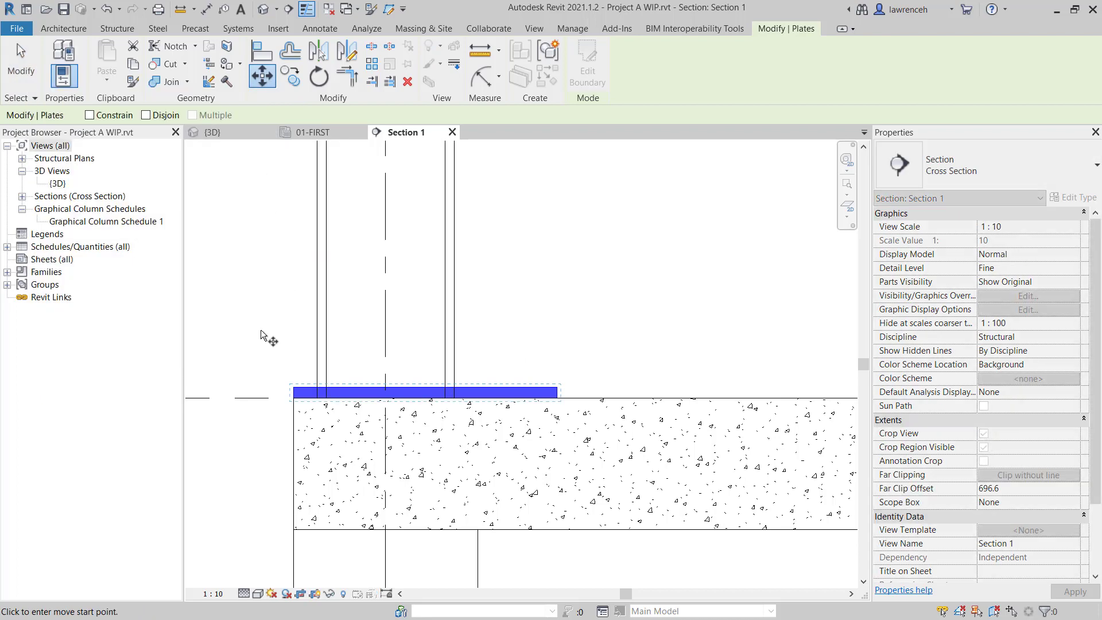
pyautogui.click(260, 398)
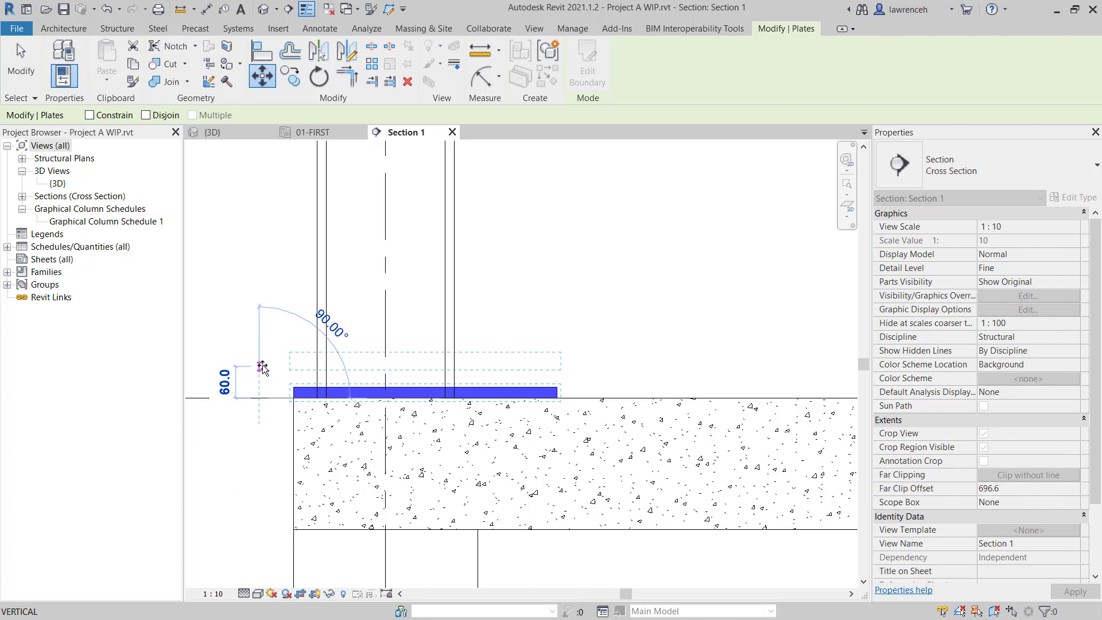
pyautogui.write('25')
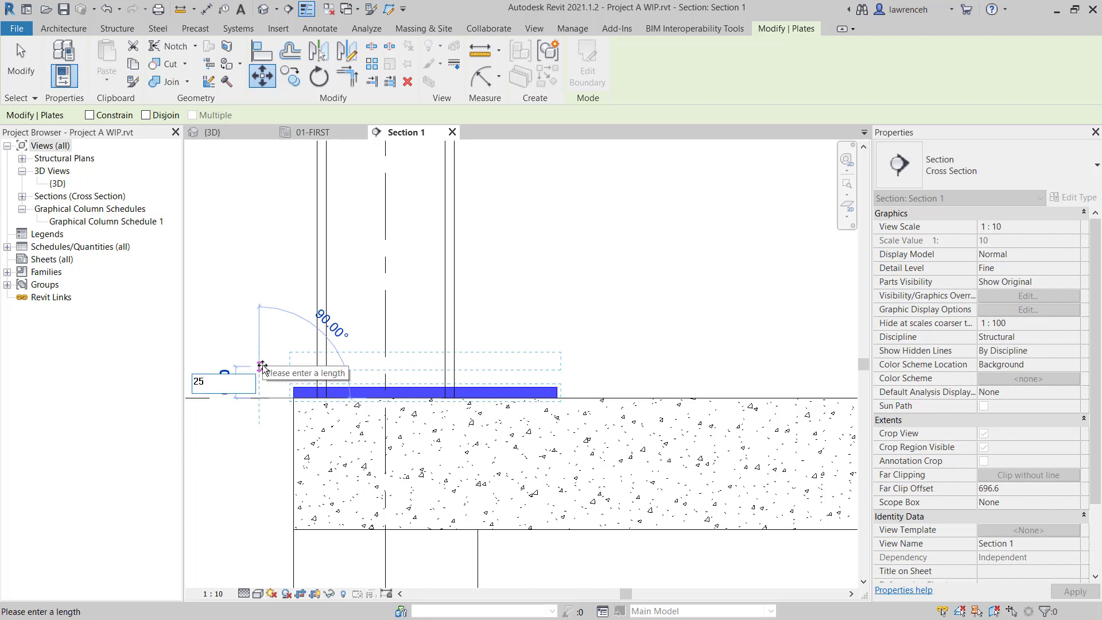
pyautogui.press('Return')
pyautogui.press('Escape')
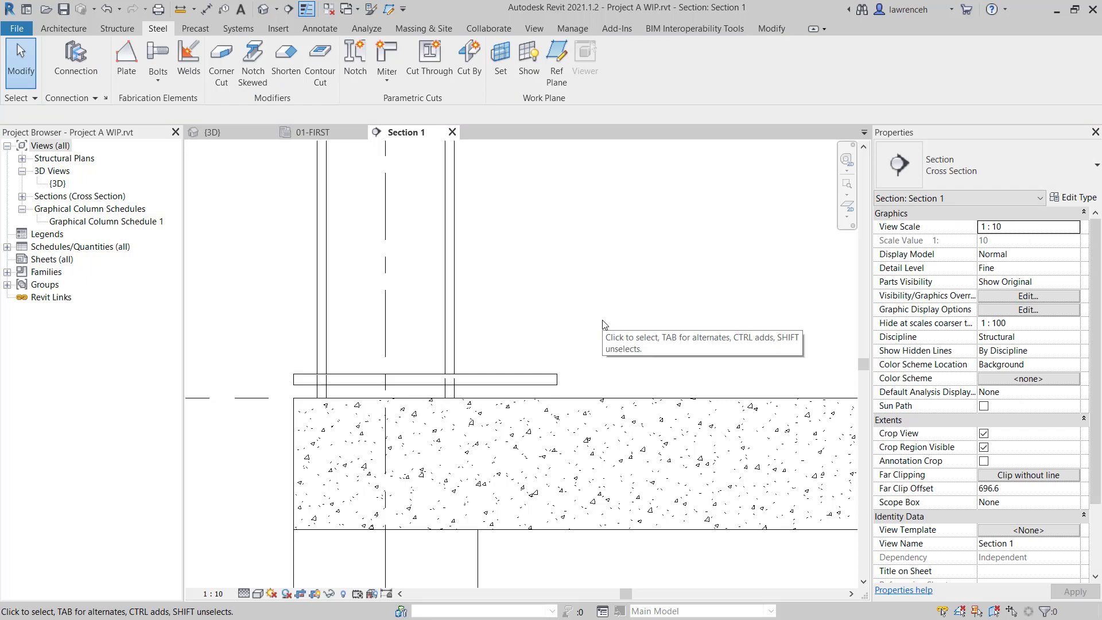
# Start a new steel plate on the Grid : 2 work plane.
pyautogui.click(135, 73)
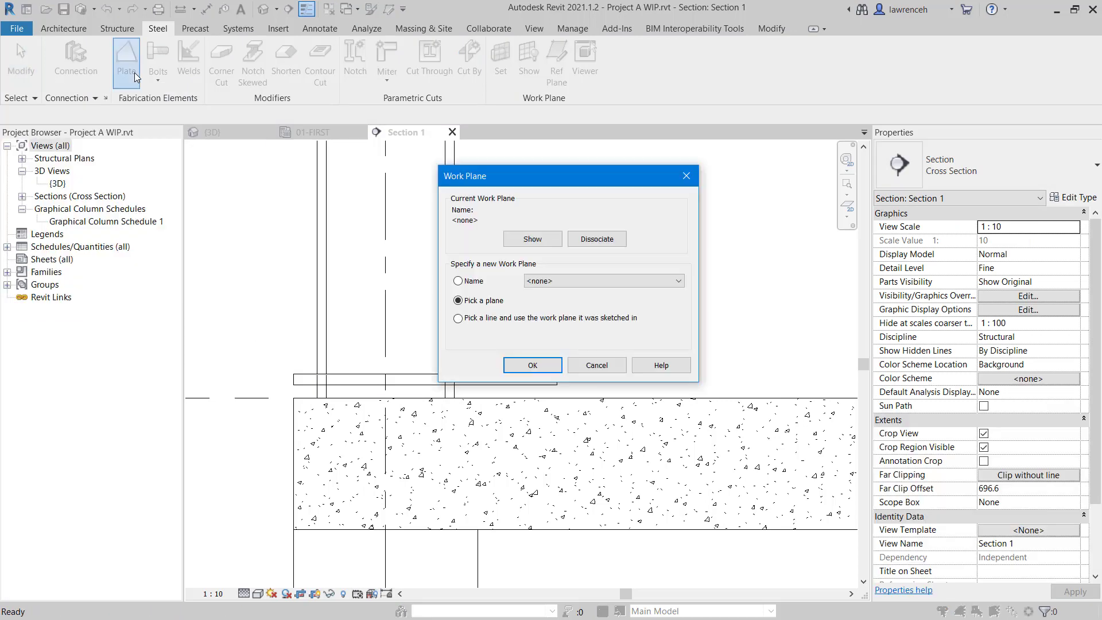
pyautogui.click(591, 280)
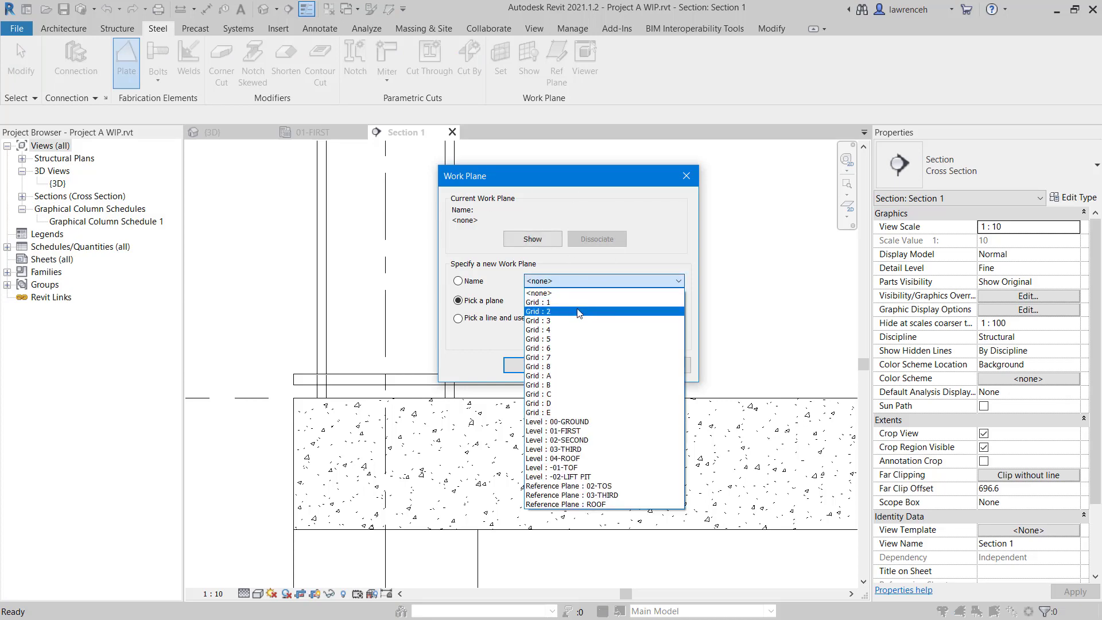
pyautogui.click(579, 313)
pyautogui.click(548, 366)
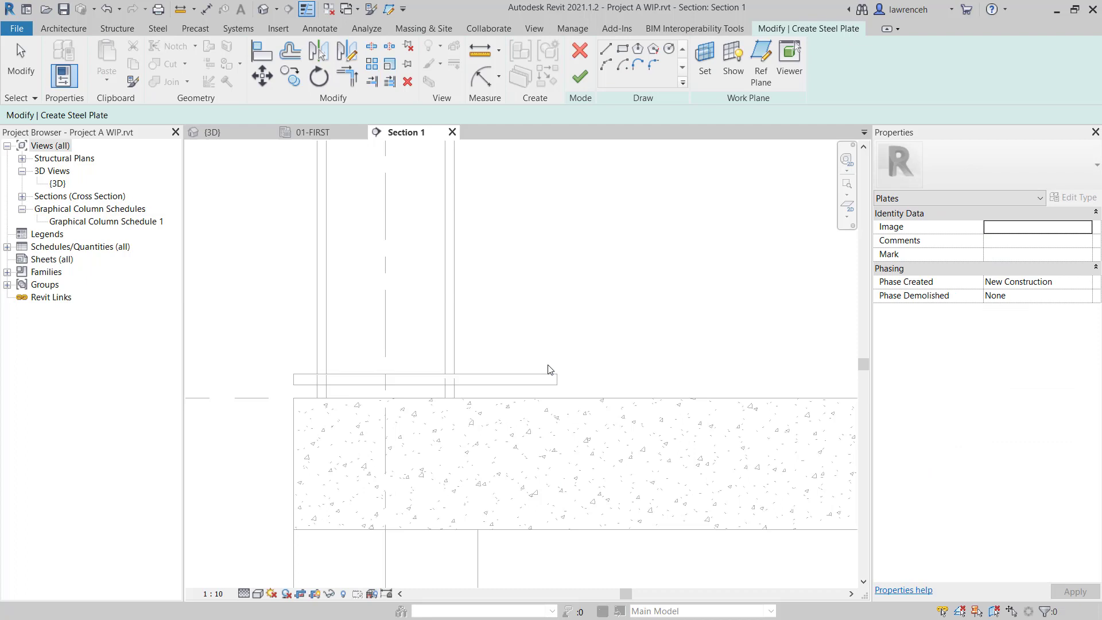
# Sketch a closed line triangle with a 200 vertical edge against the column flange.
pyautogui.click(606, 48)
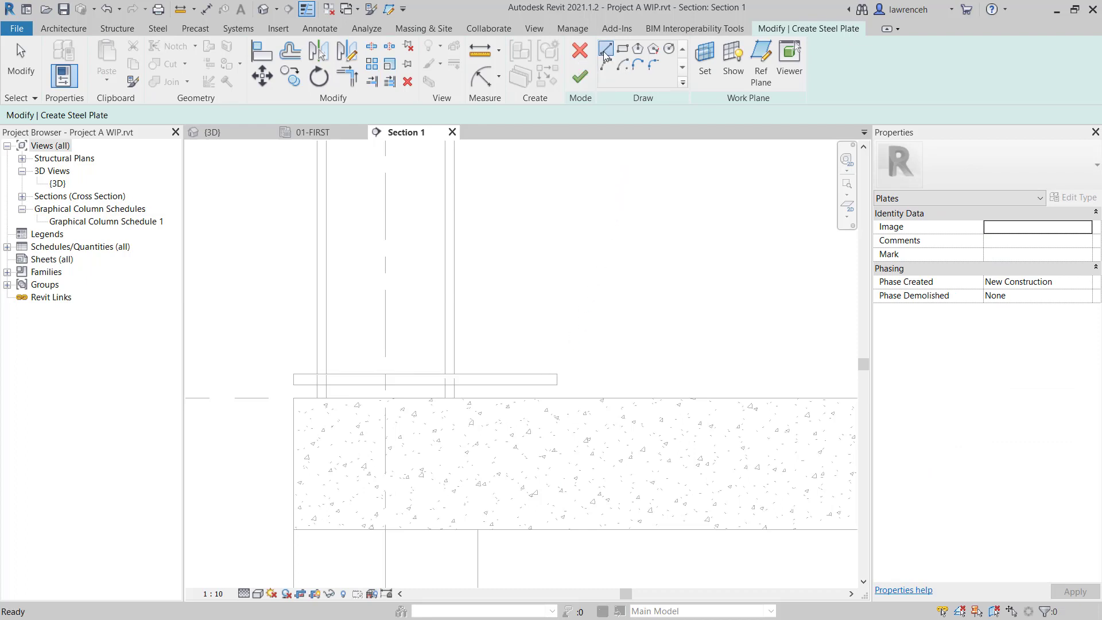
pyautogui.click(454, 373)
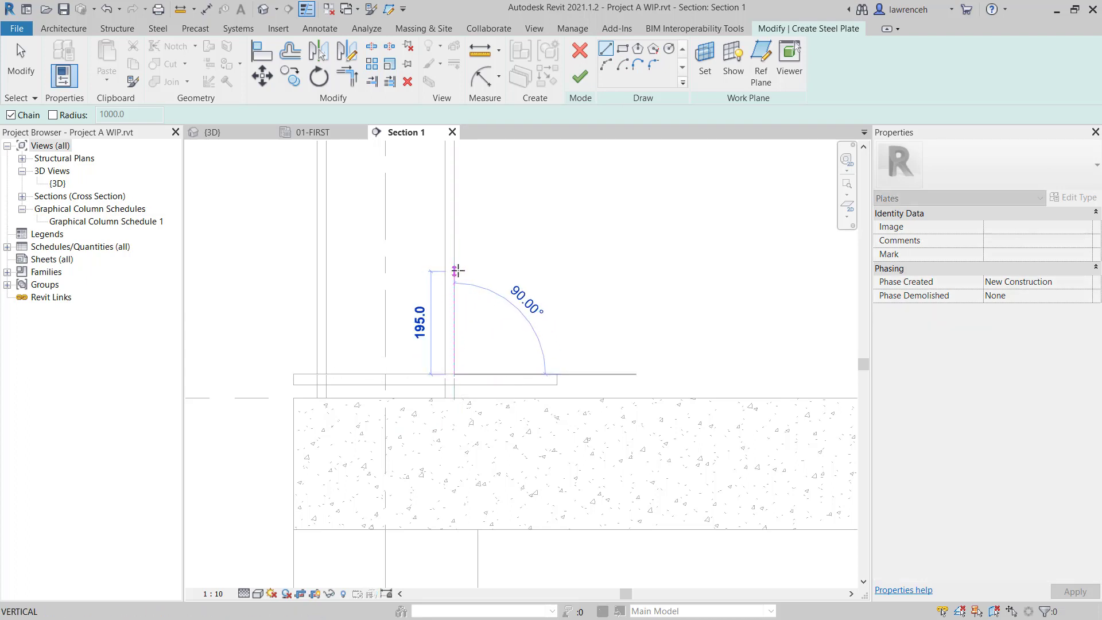
pyautogui.write('200')
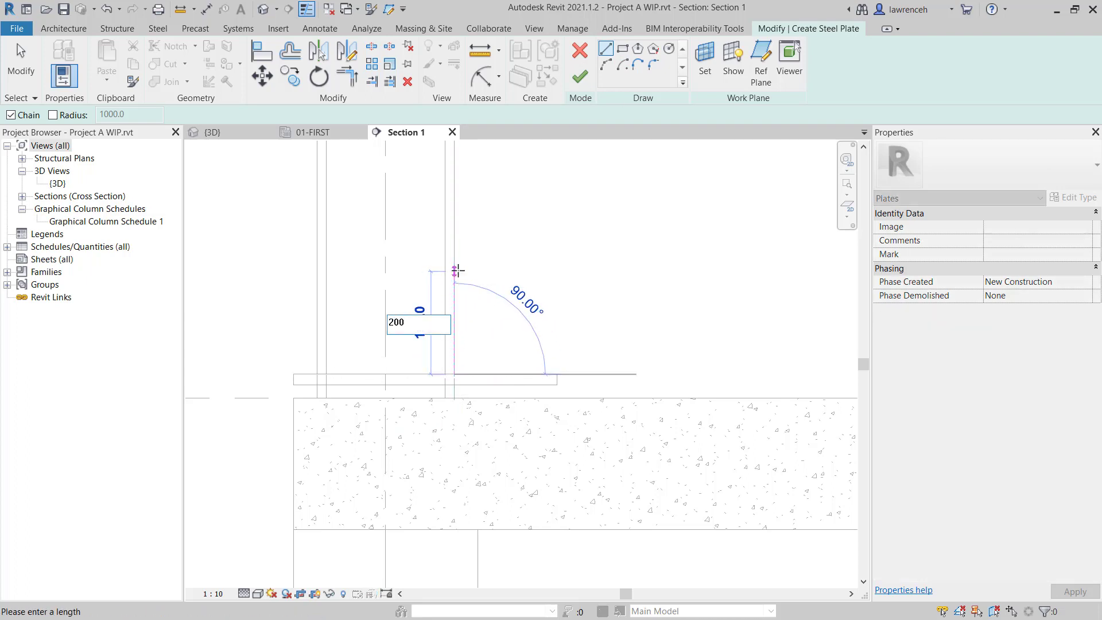
pyautogui.press('Return')
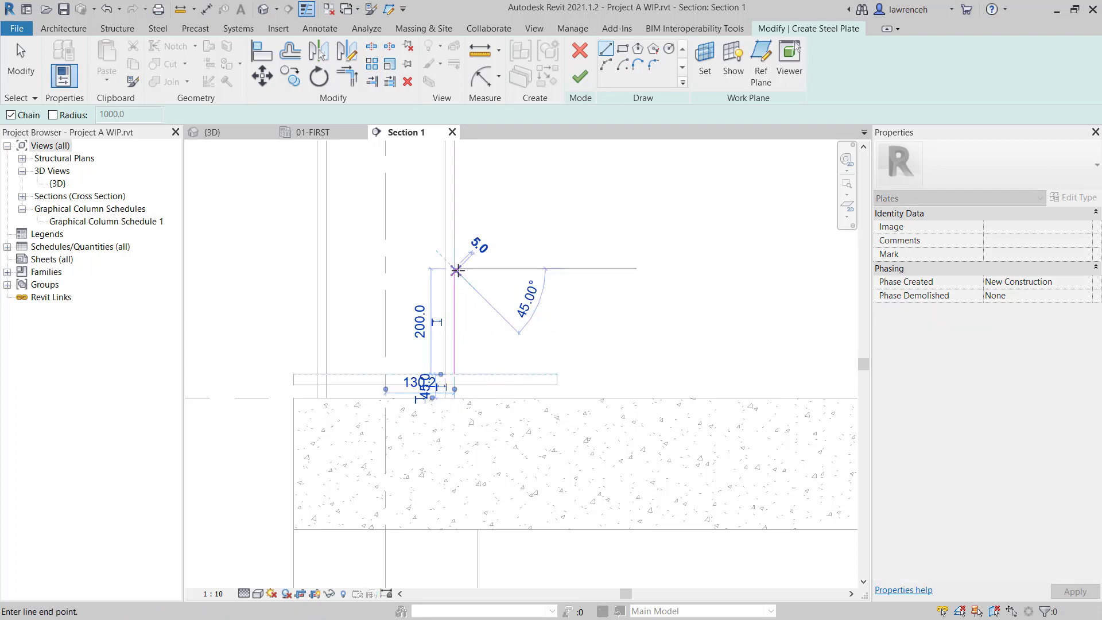
pyautogui.click(515, 374)
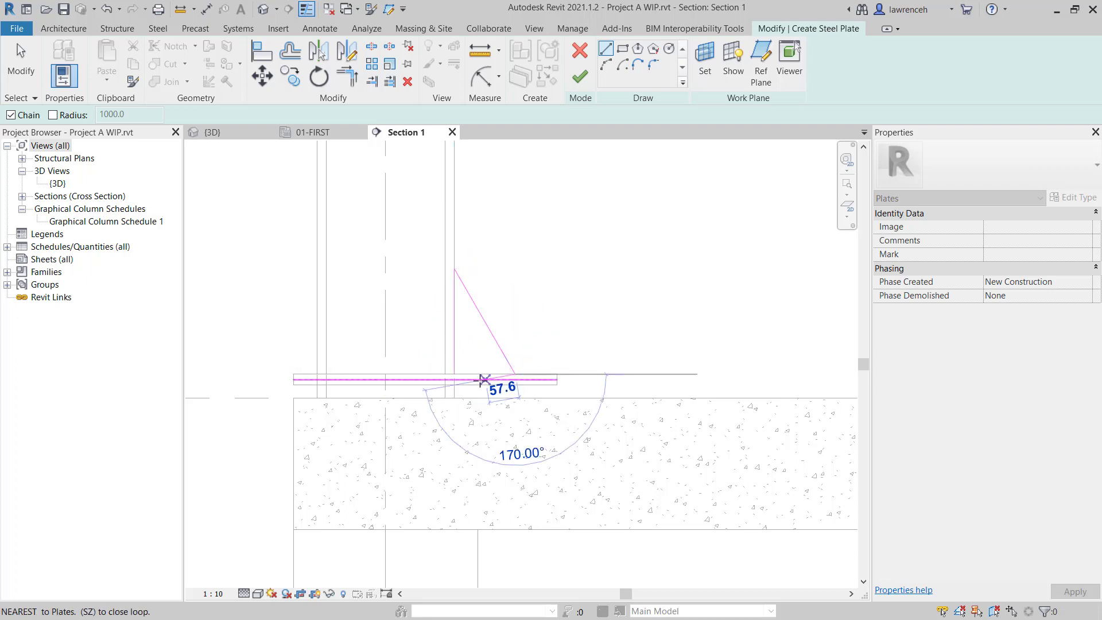
pyautogui.click(454, 375)
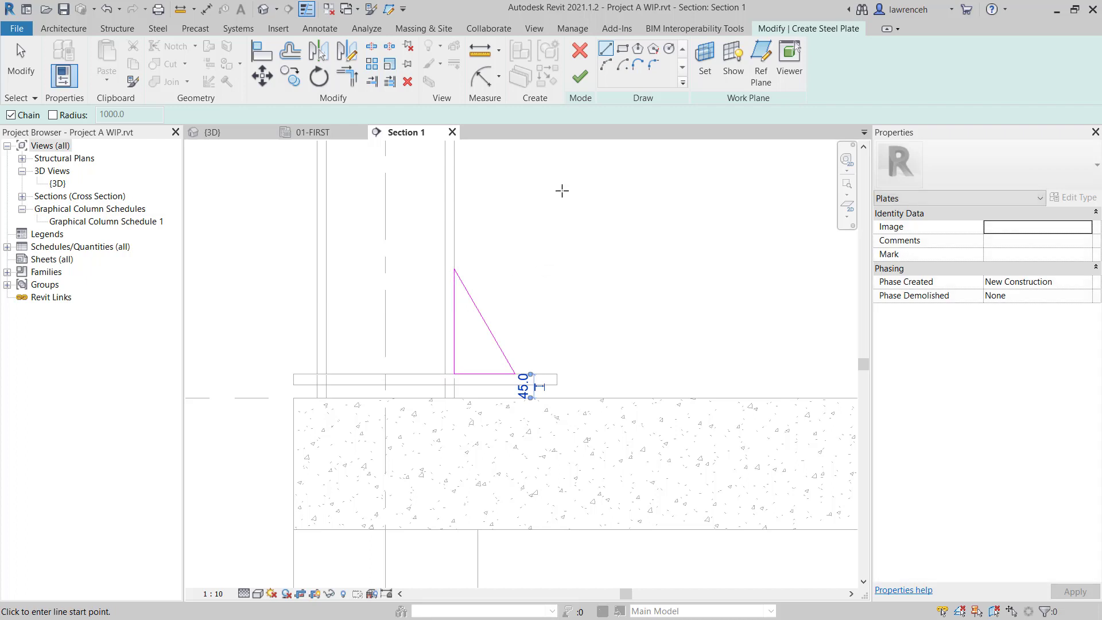
# Finish the stiffener plate and set its Thickness to 15 and Coating to Galvanised.
pyautogui.click(580, 78)
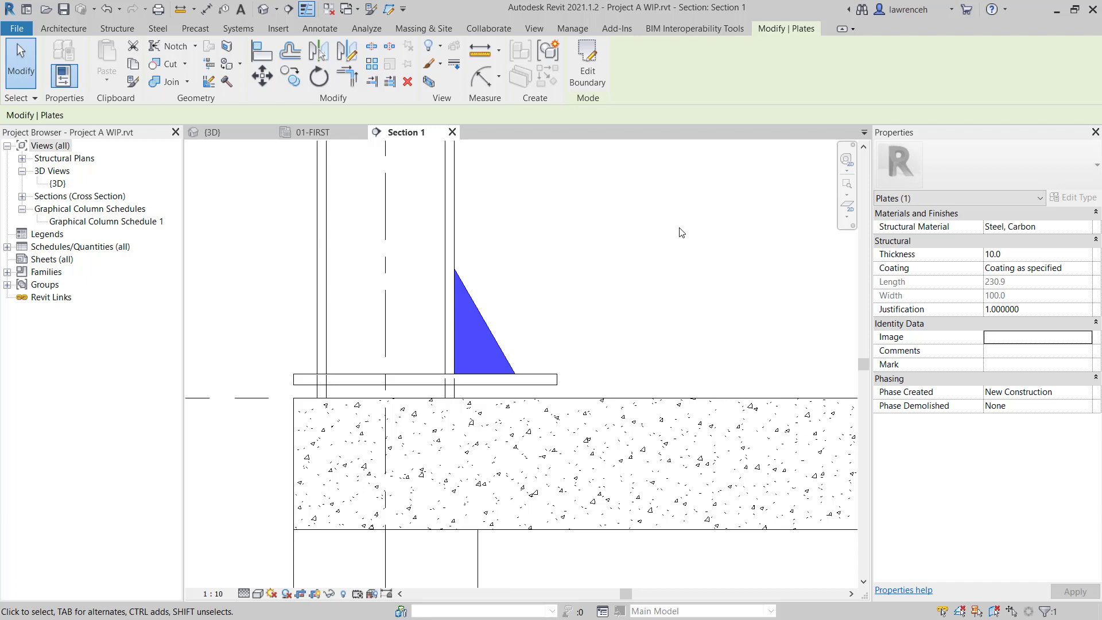
pyautogui.click(1022, 255)
pyautogui.write('15')
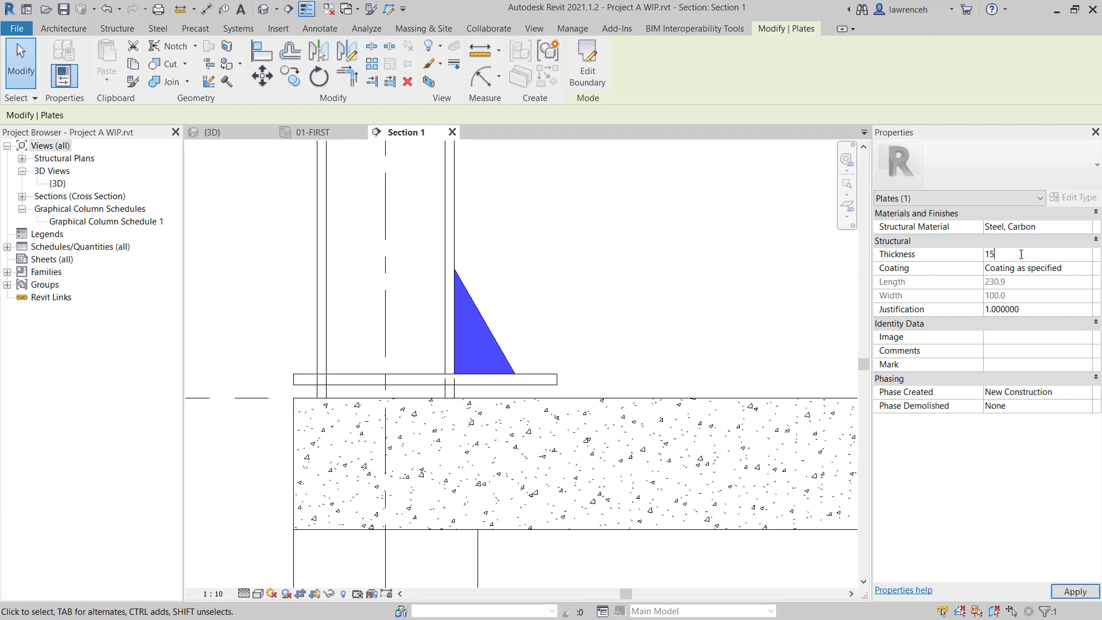
pyautogui.click(1085, 272)
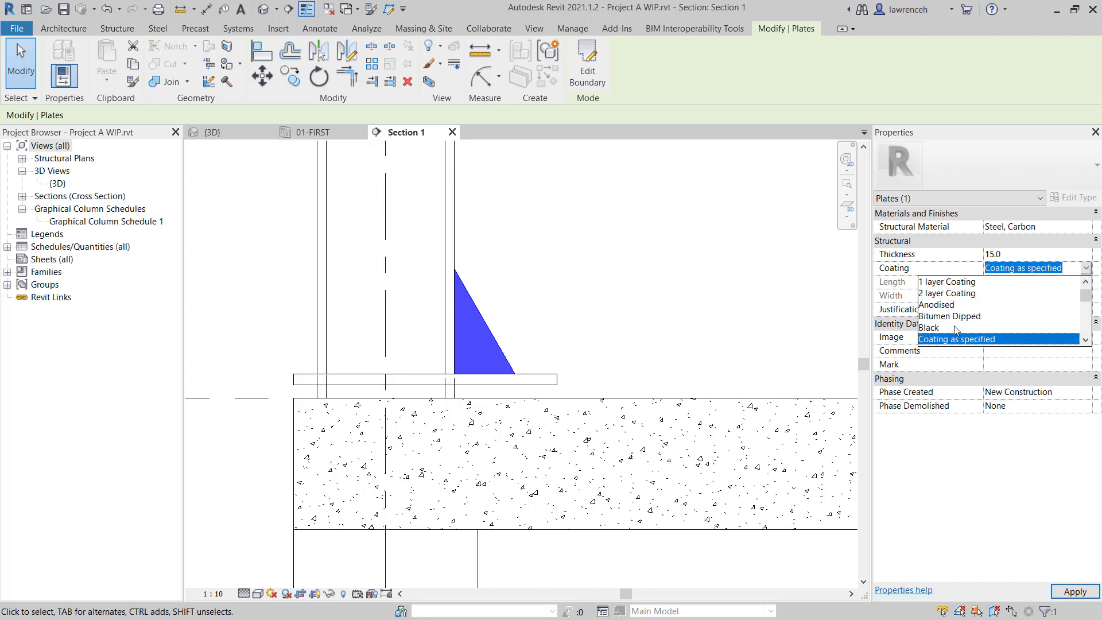
pyautogui.scroll(-3, 977, 321)
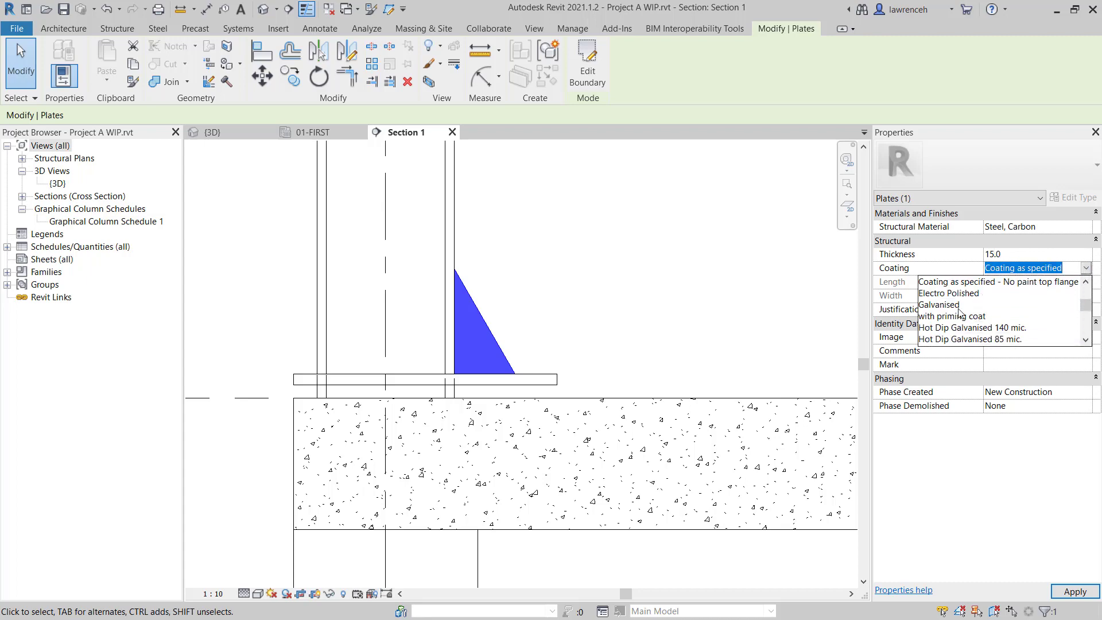
pyautogui.click(959, 308)
pyautogui.click(568, 264)
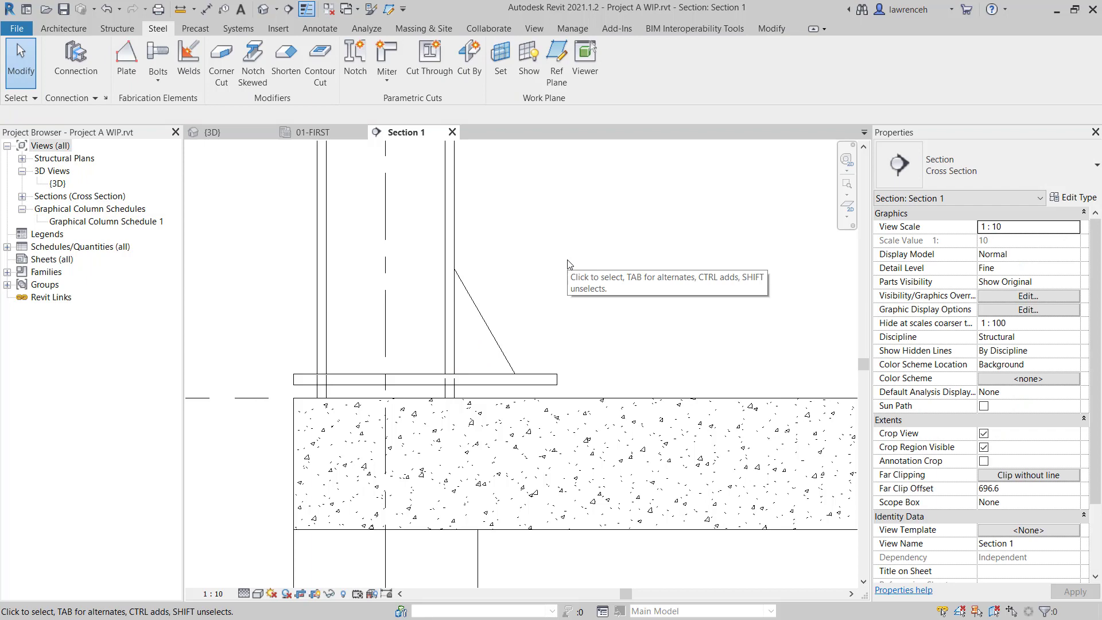
# In the {3D} view, section-box the base plate and orbit in on the column base.
pyautogui.click(229, 135)
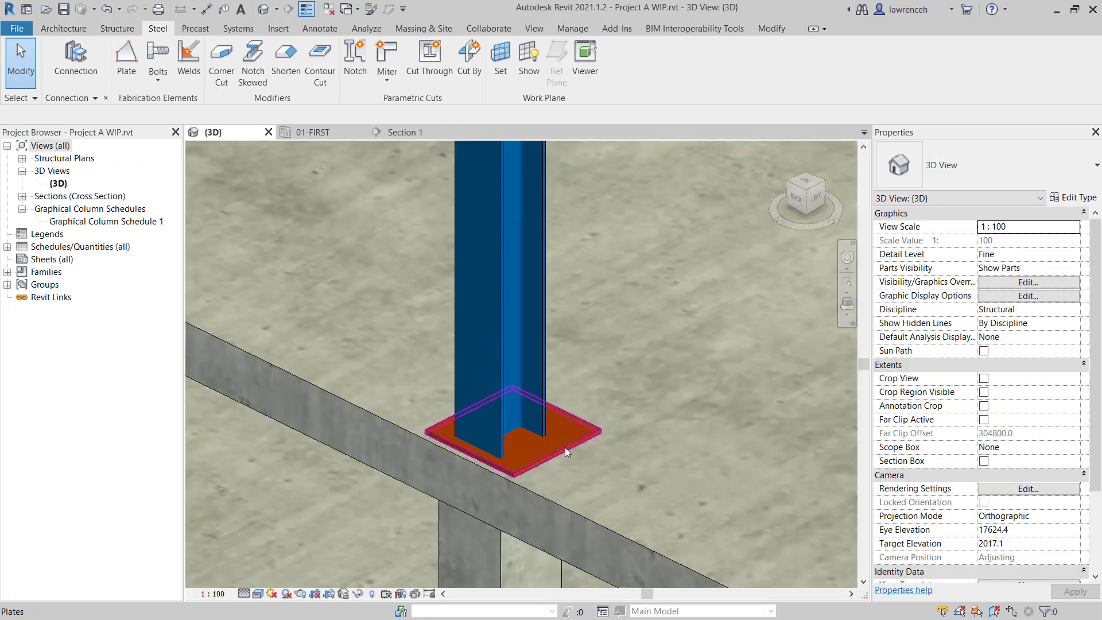
pyautogui.click(565, 447)
pyautogui.keyDown('shift'); pyautogui.moveTo(608, 466); pyautogui.dragTo(519, 477, button='middle'); pyautogui.keyUp('shift')
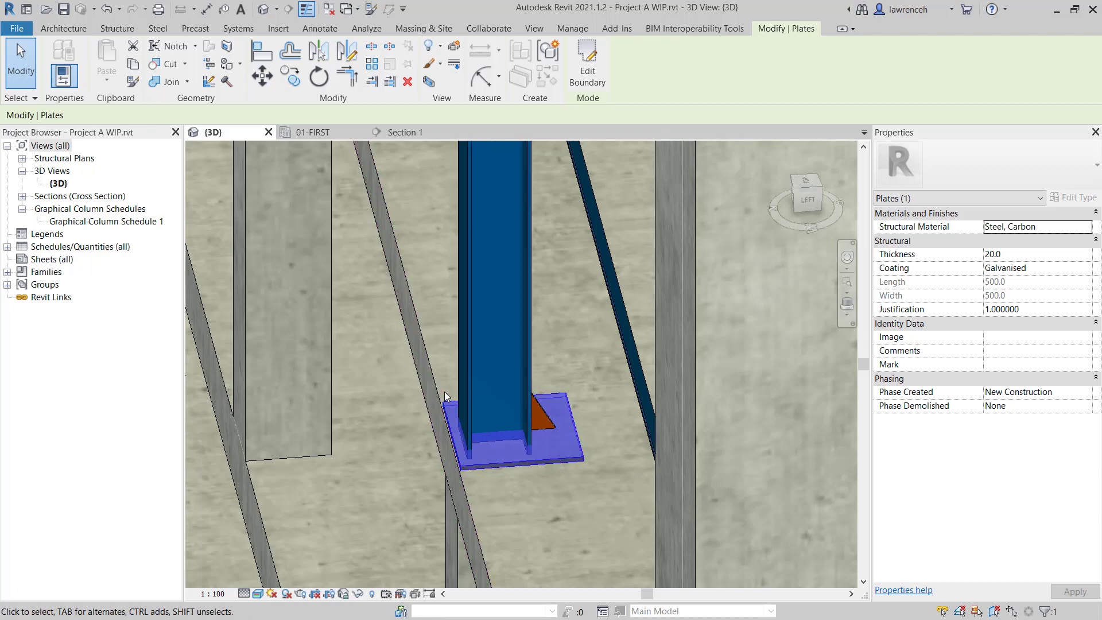
pyautogui.click(429, 82)
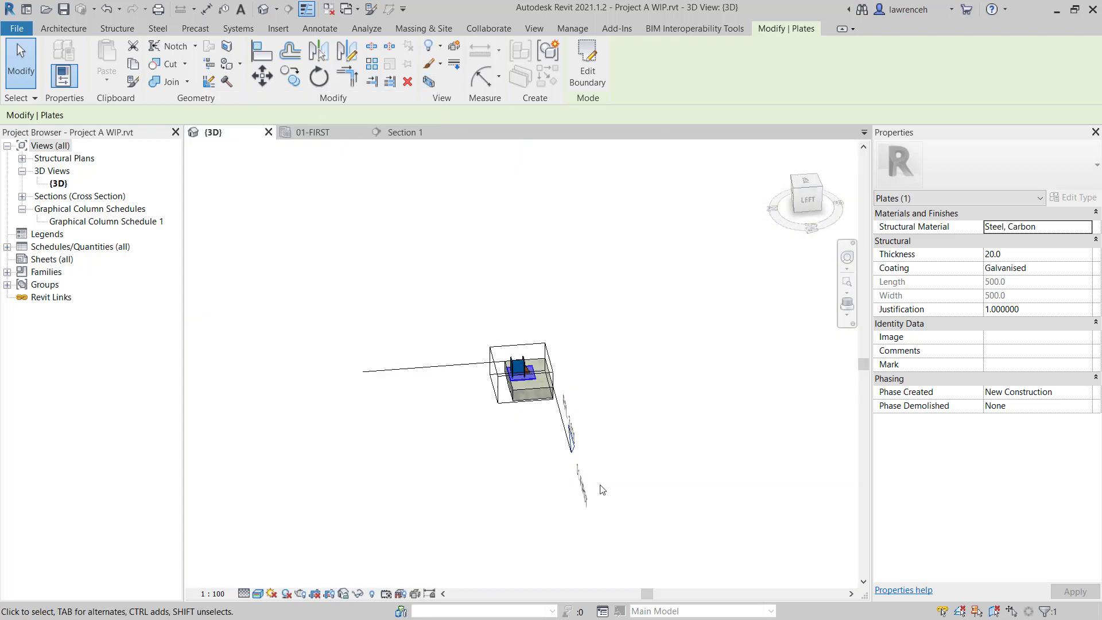
pyautogui.click(622, 402)
pyautogui.keyDown('shift'); pyautogui.moveTo(640, 389); pyautogui.dragTo(630, 331, button='middle'); pyautogui.keyUp('shift')
pyautogui.scroll(5, 629, 332)
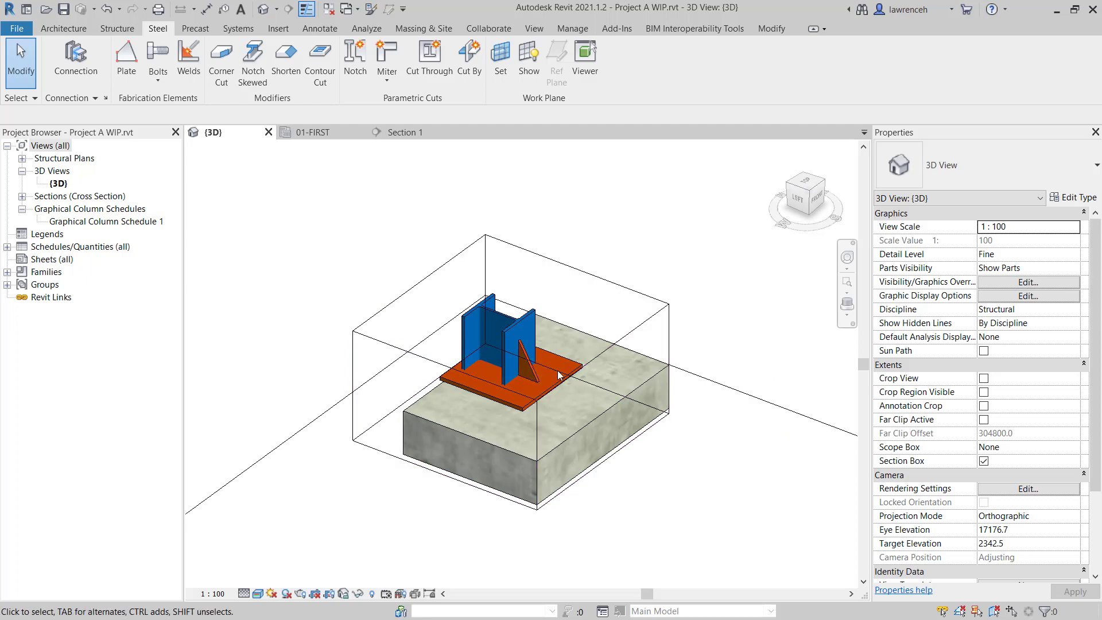
pyautogui.scroll(3, 678, 440)
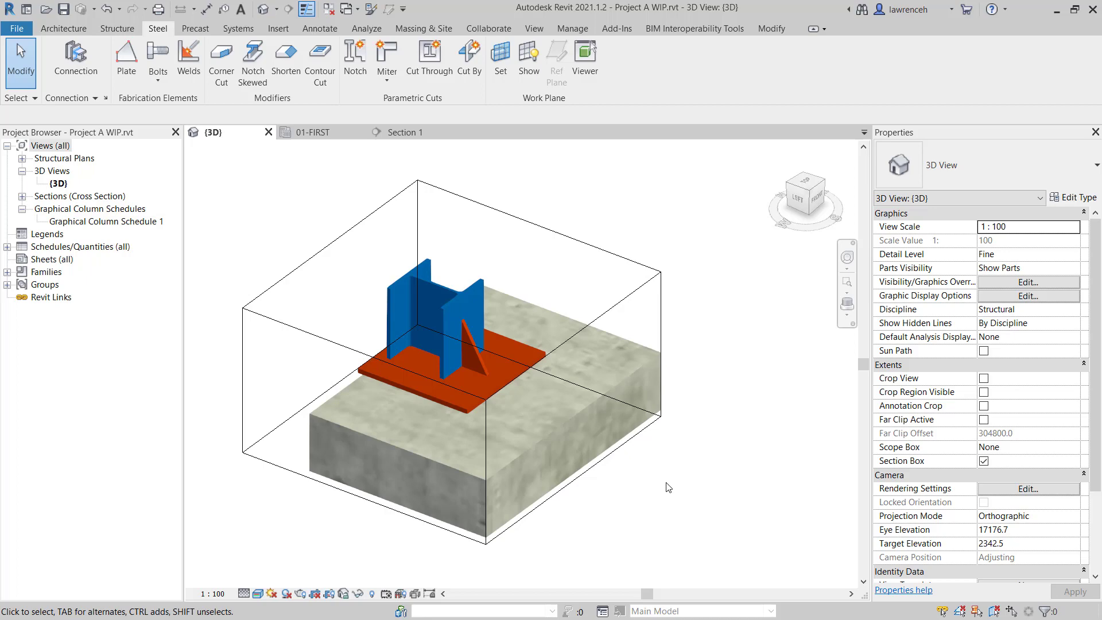
# In the 01-FIRST plan, start a Steel Anchors pattern on the base plate's face.
pyautogui.click(324, 135)
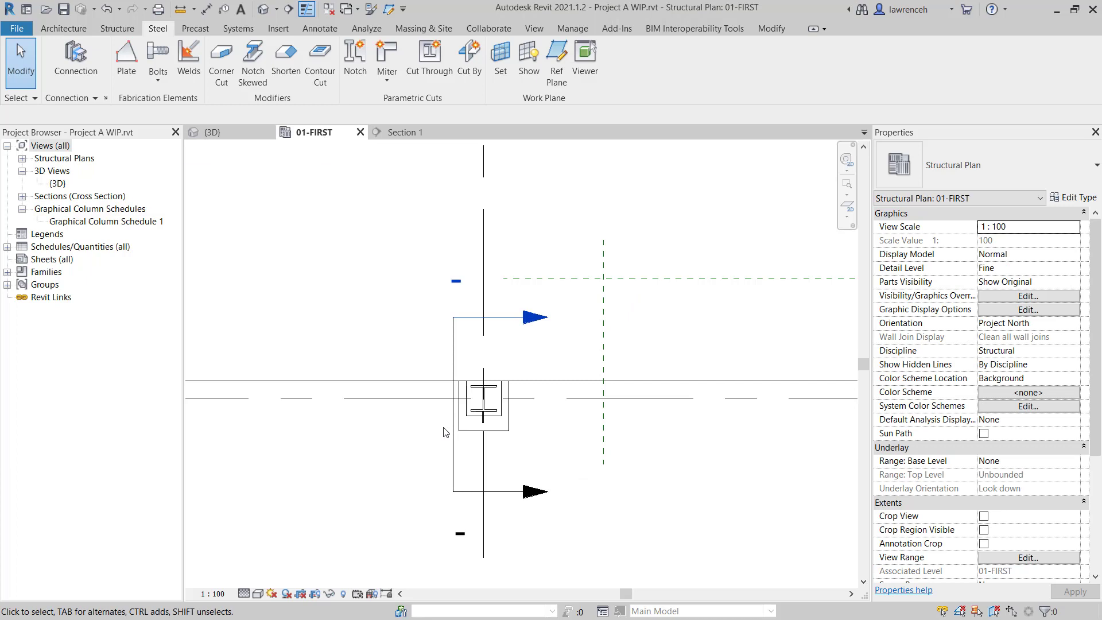
pyautogui.scroll(4, 485, 429)
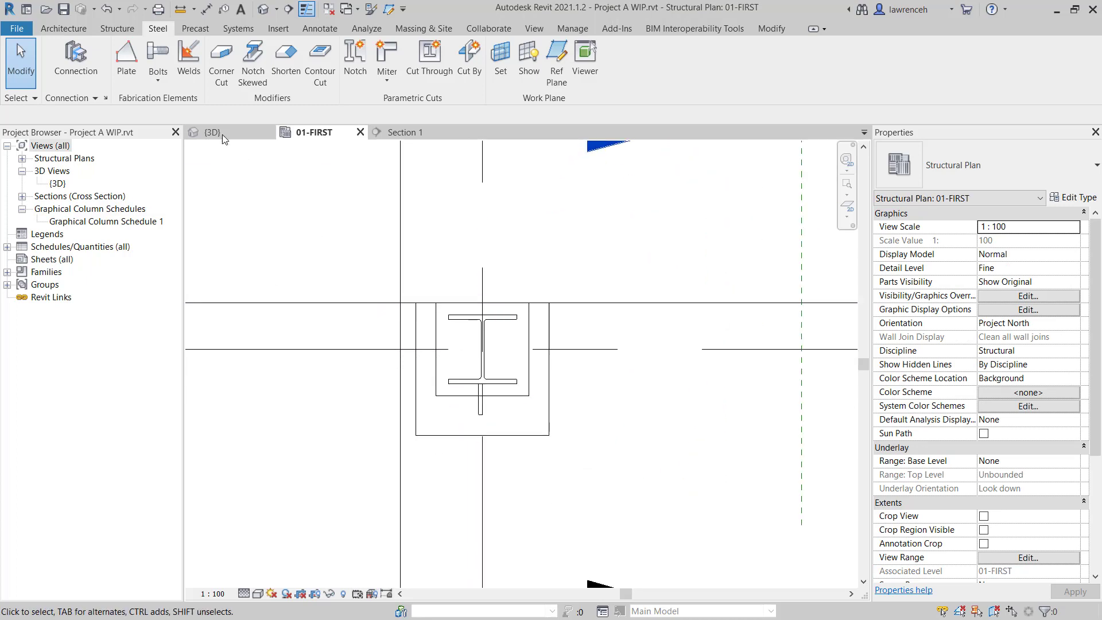
pyautogui.click(159, 82)
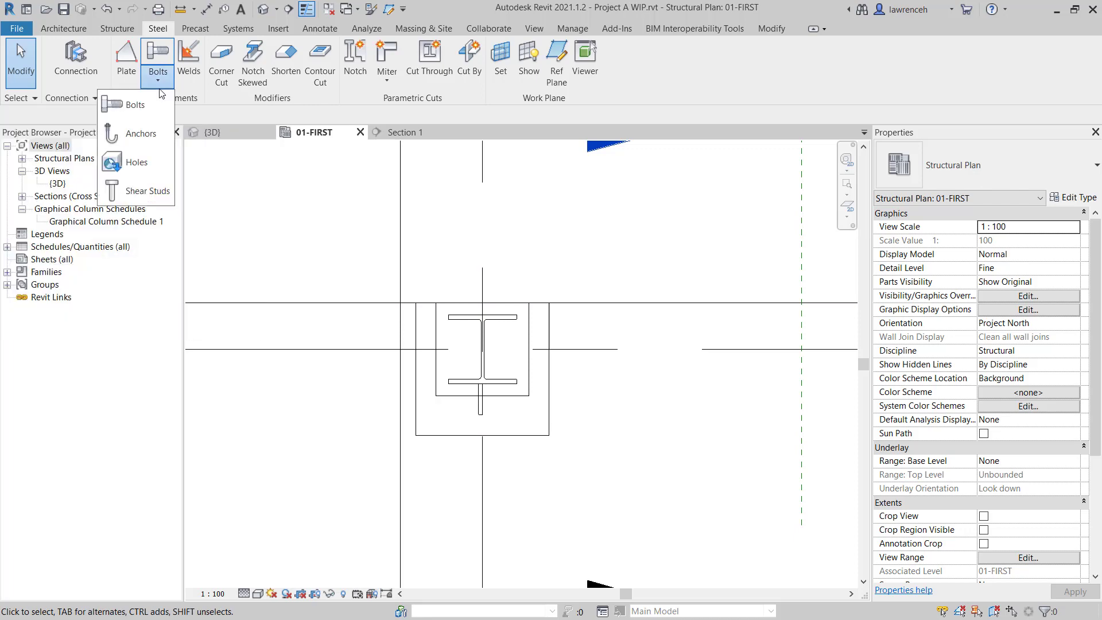
pyautogui.click(149, 127)
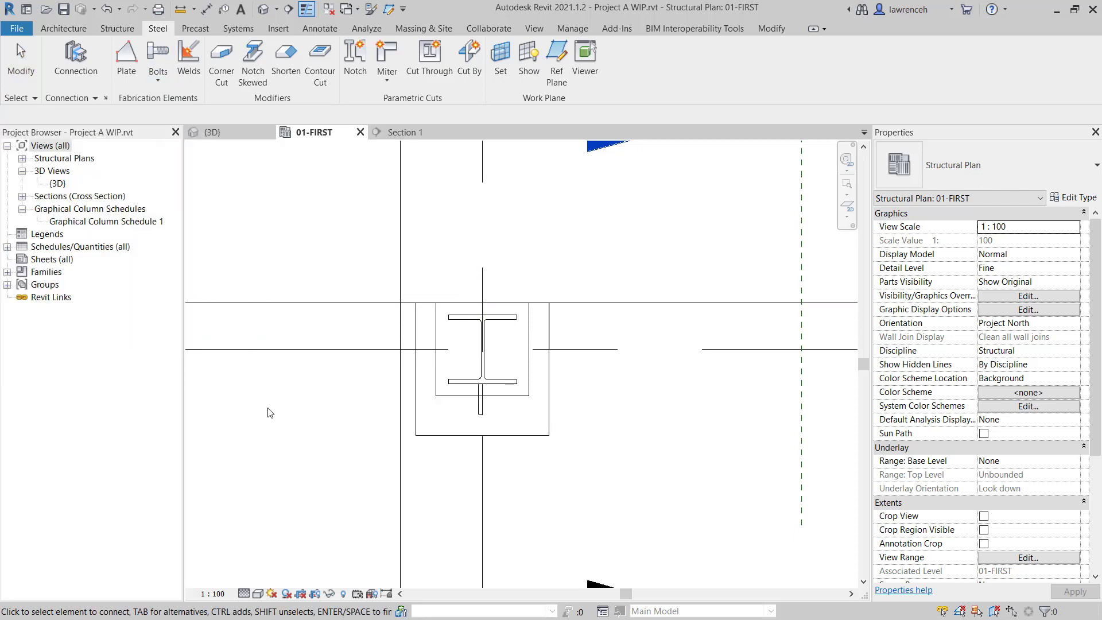
pyautogui.click(443, 441)
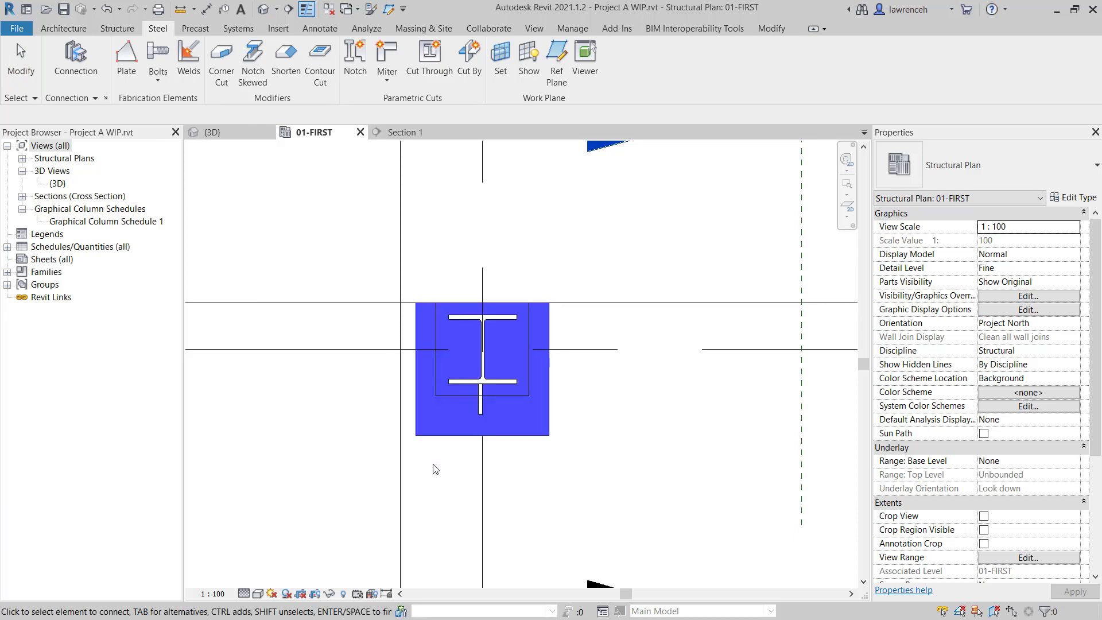
pyautogui.press('Return')
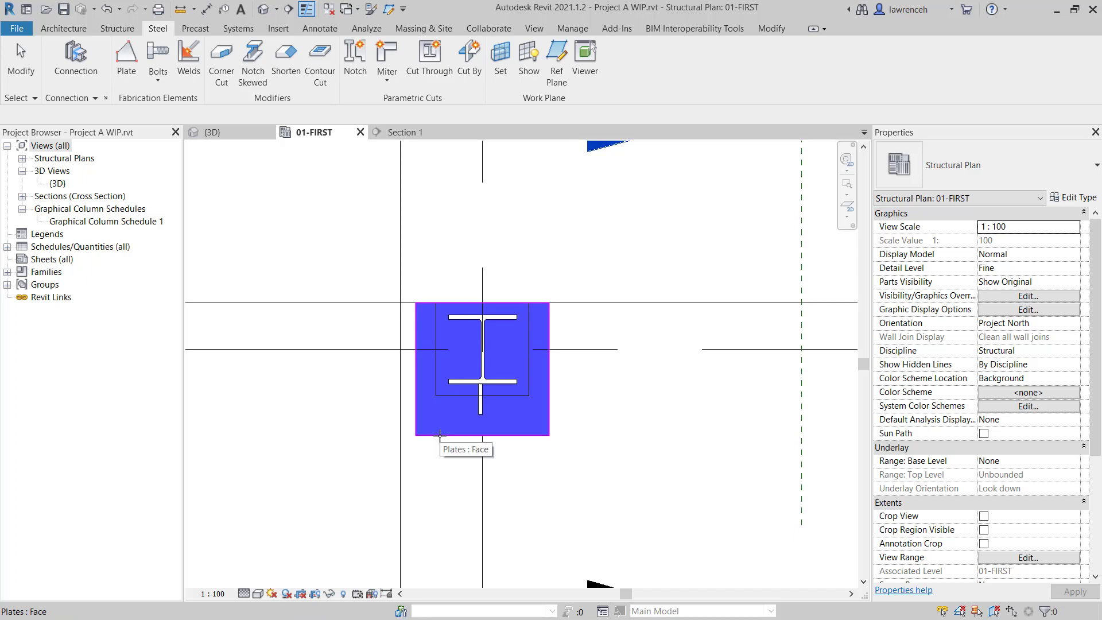
pyautogui.click(440, 435)
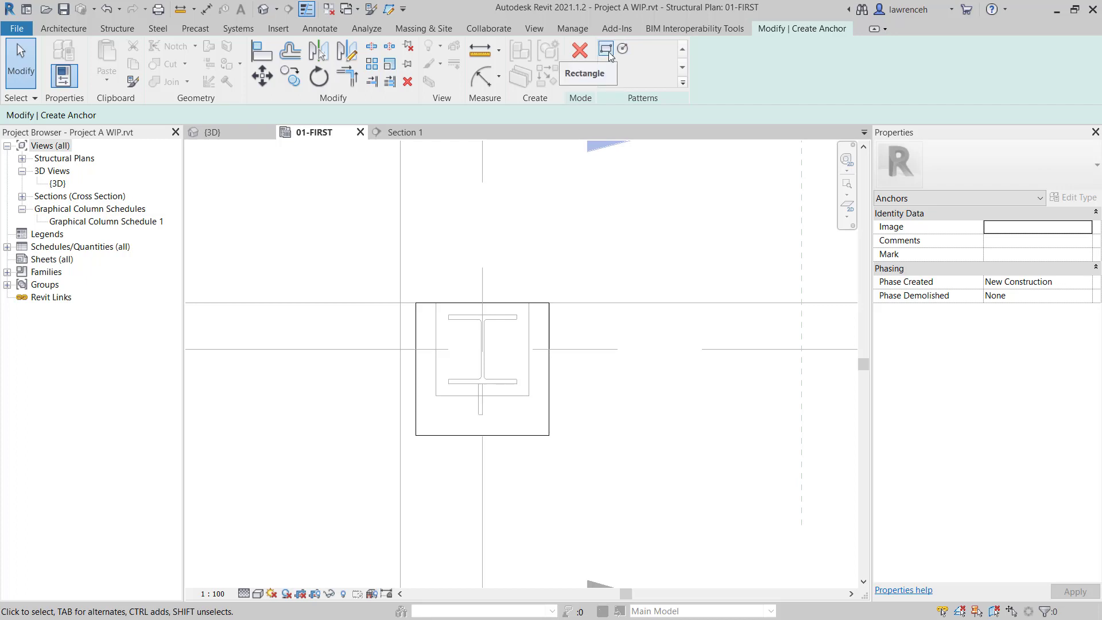
# Lay out anchors as a rectangle across the base plate's corners and finish the sketch.
pyautogui.click(608, 52)
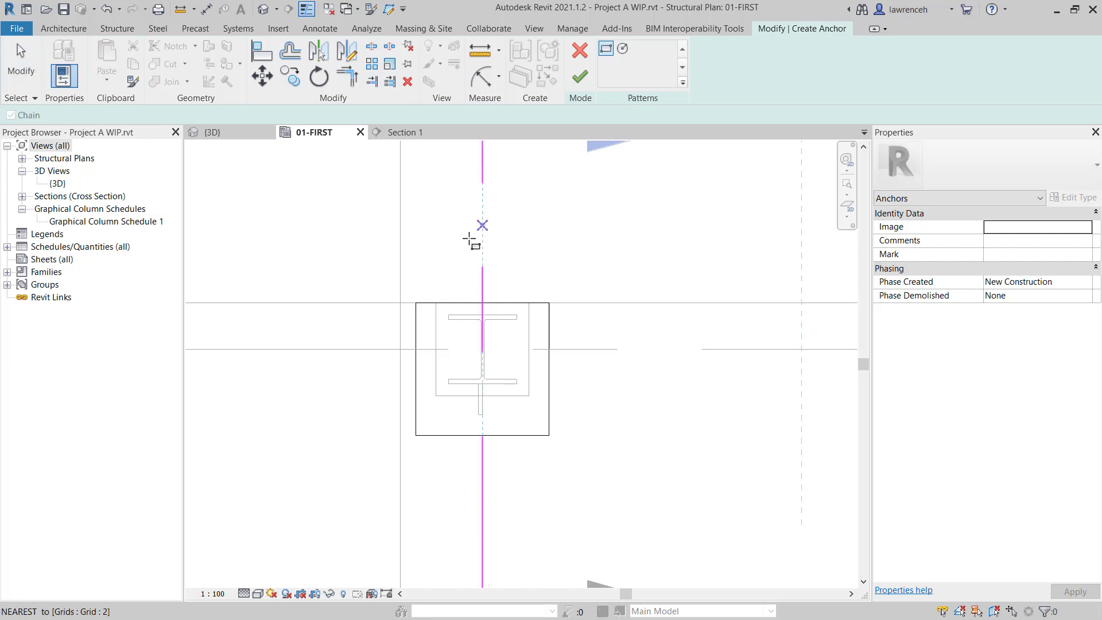
pyautogui.click(416, 303)
pyautogui.click(550, 435)
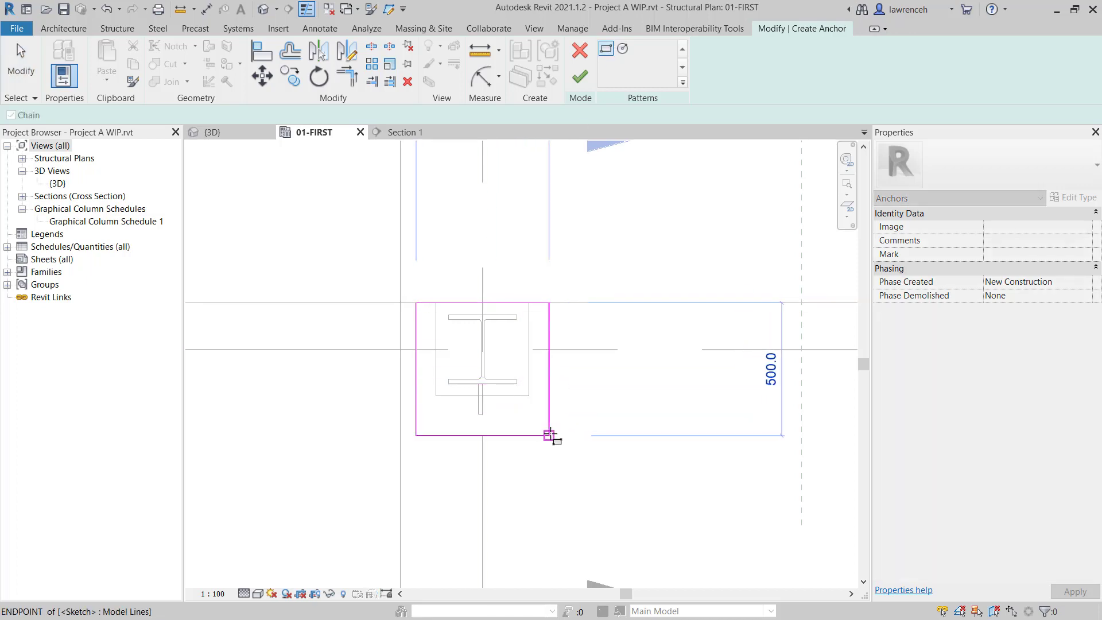
pyautogui.click(581, 75)
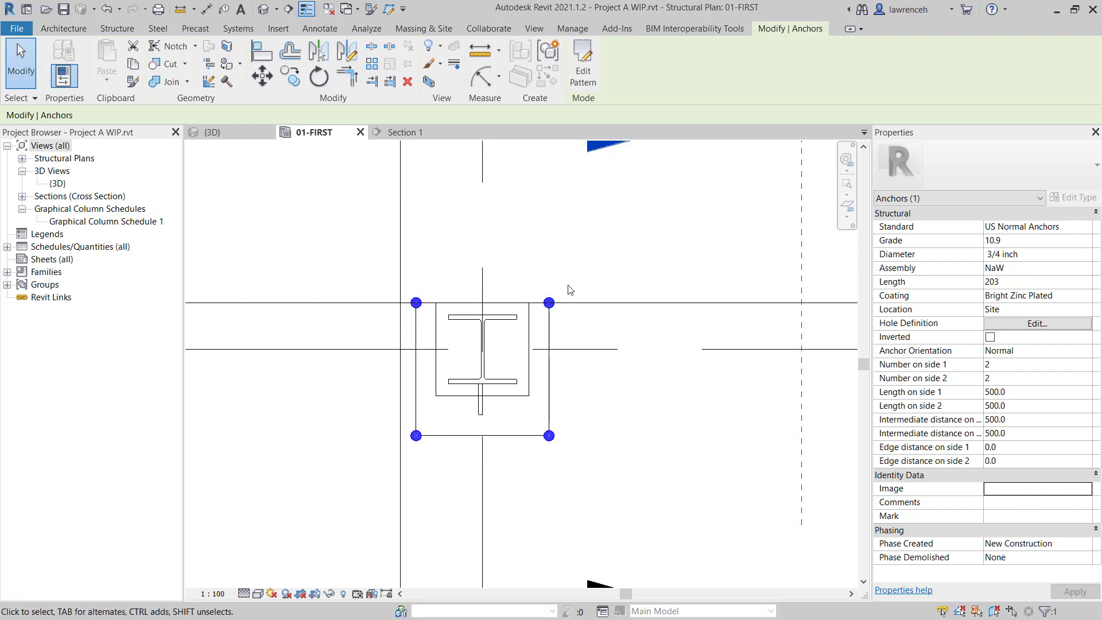
# Set the anchors' Standard to Straight flat with anchor and Diameter to 24.00 mm.
pyautogui.click(1073, 227)
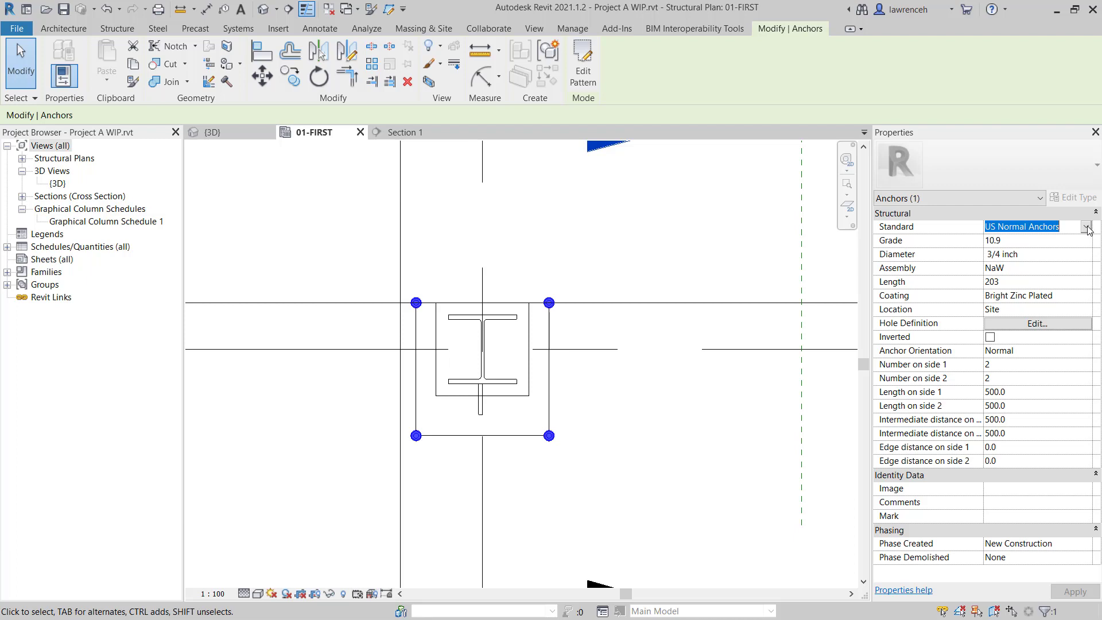
pyautogui.click(1087, 228)
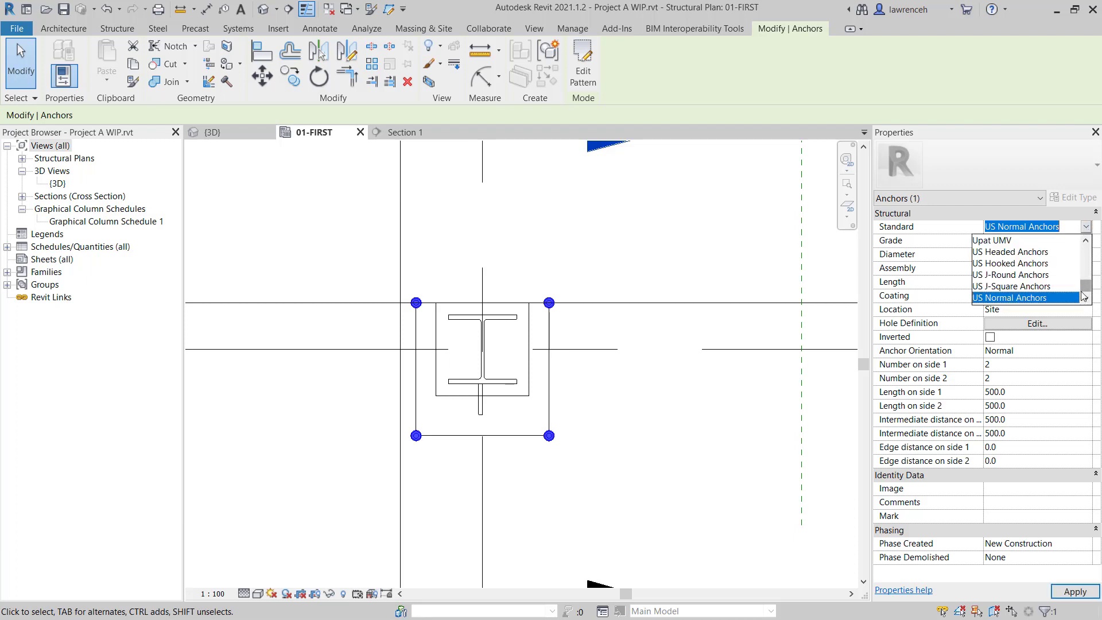
pyautogui.moveTo(1087, 292); pyautogui.dragTo(1089, 284)
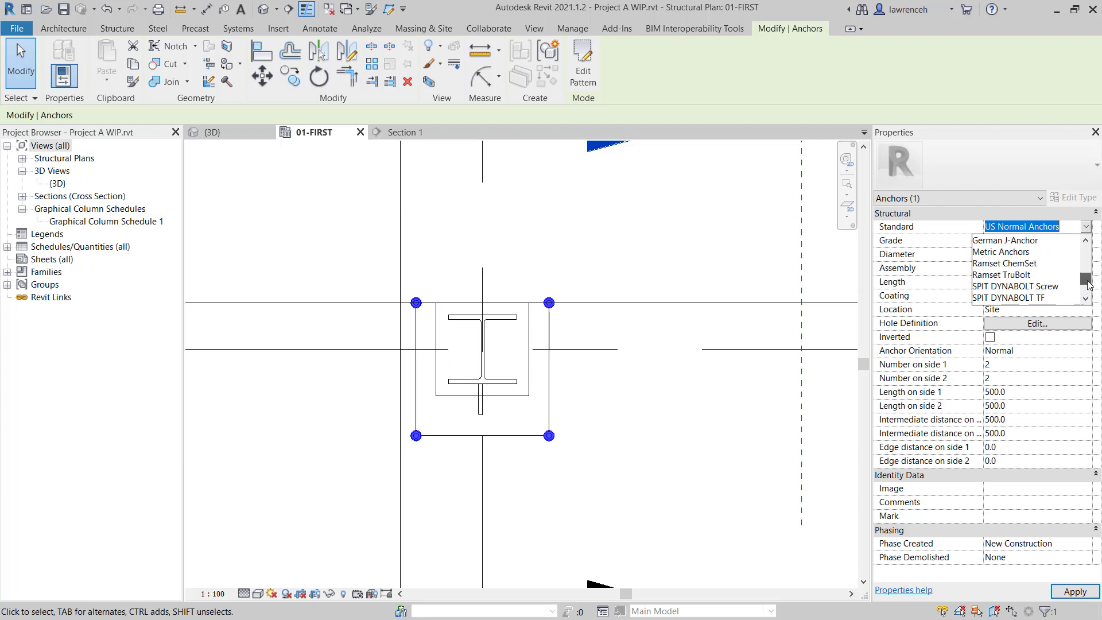
pyautogui.scroll(-4, 1085, 285)
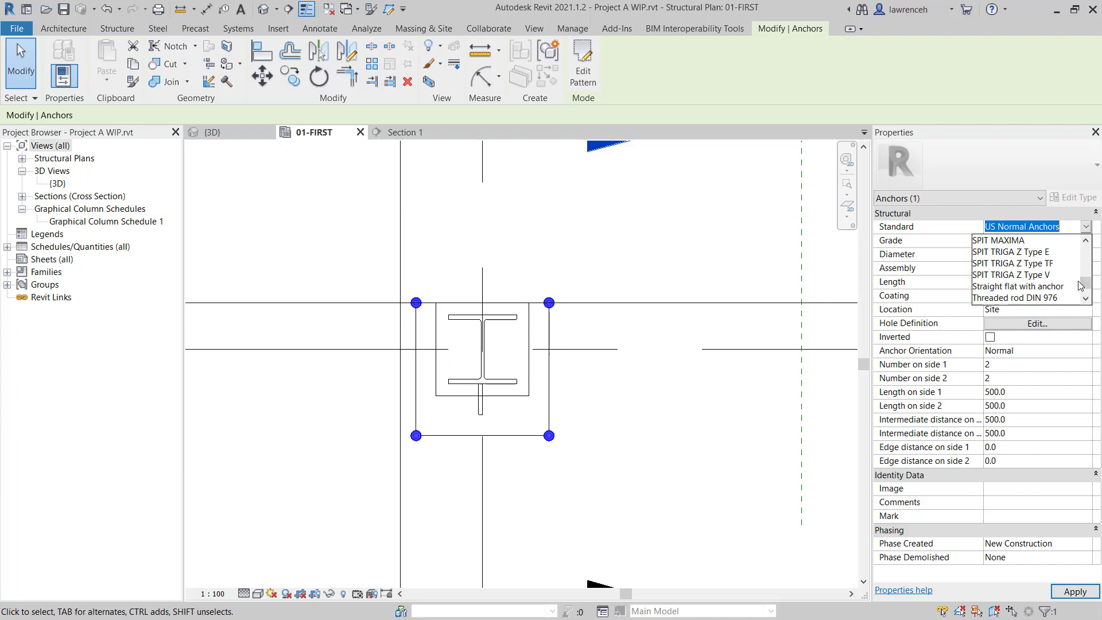
pyautogui.click(1053, 287)
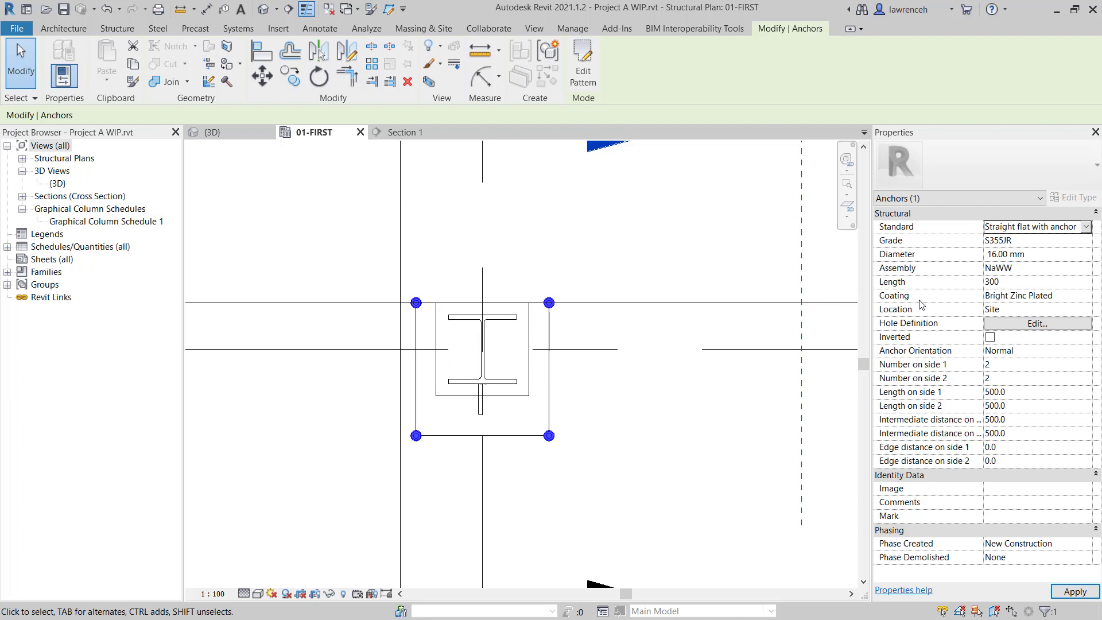
pyautogui.click(1084, 255)
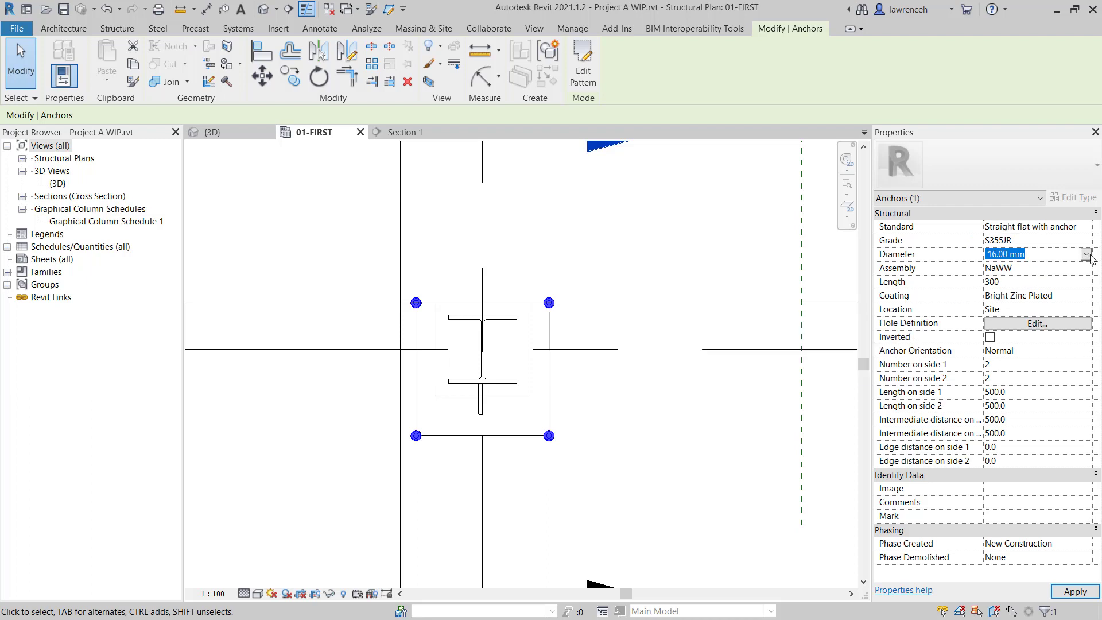
pyautogui.click(1086, 255)
pyautogui.click(1000, 296)
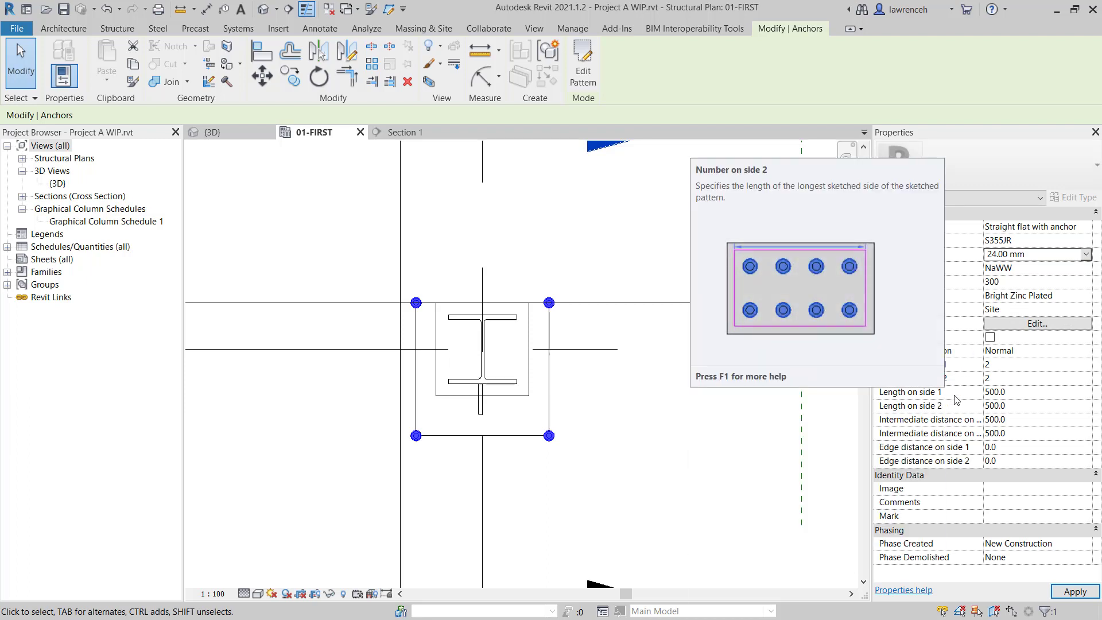
# Space the anchors 400.0 on side 1 and 350.0 on side 2, then view them in 3D.
pyautogui.click(1020, 392)
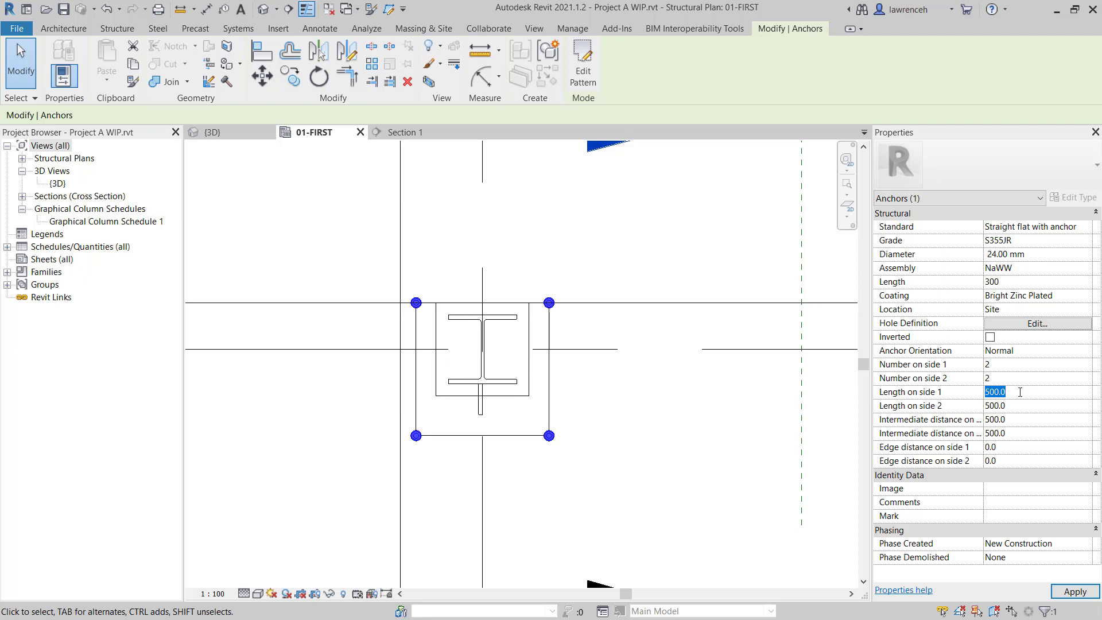
pyautogui.write('400')
pyautogui.click(1028, 404)
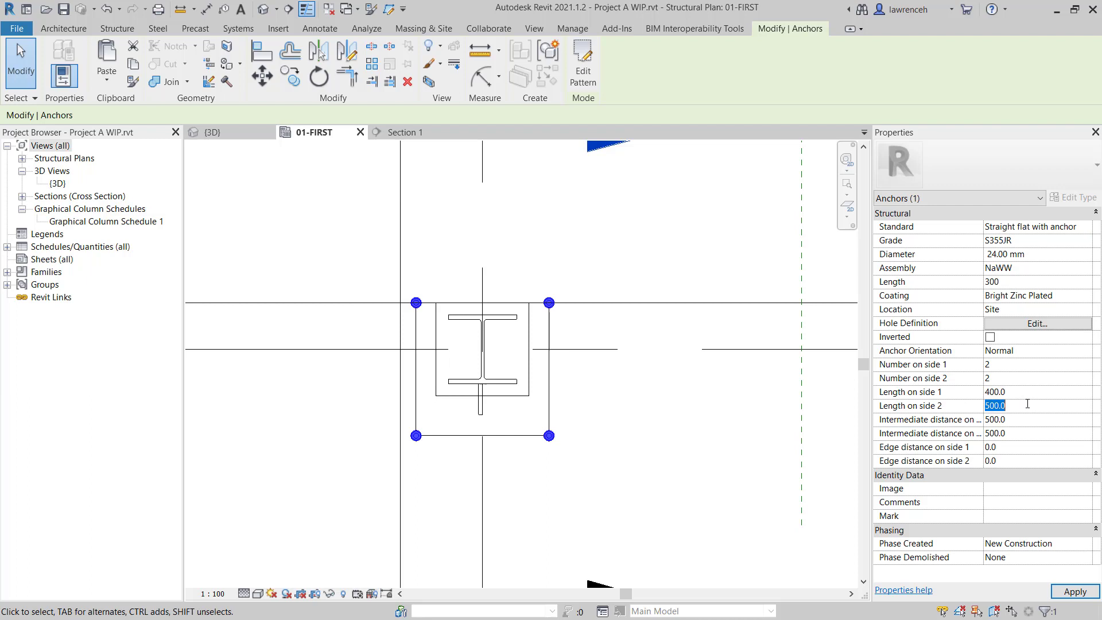
pyautogui.write('350')
pyautogui.press('Return')
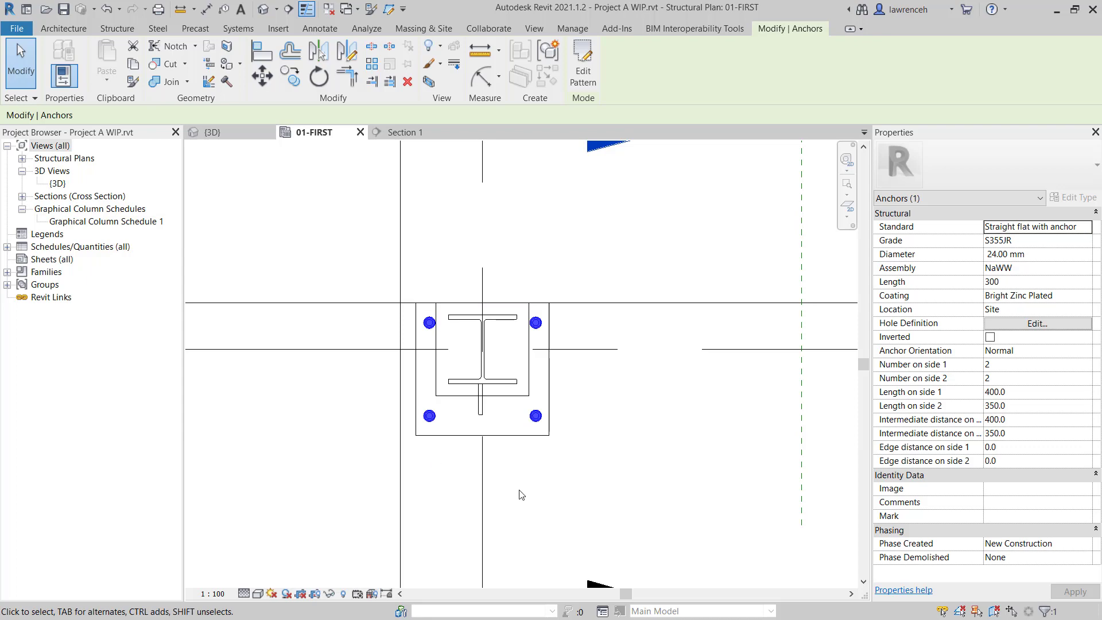
pyautogui.click(226, 136)
pyautogui.keyDown('shift'); pyautogui.moveTo(574, 368); pyautogui.dragTo(632, 502, button='middle'); pyautogui.keyUp('shift')
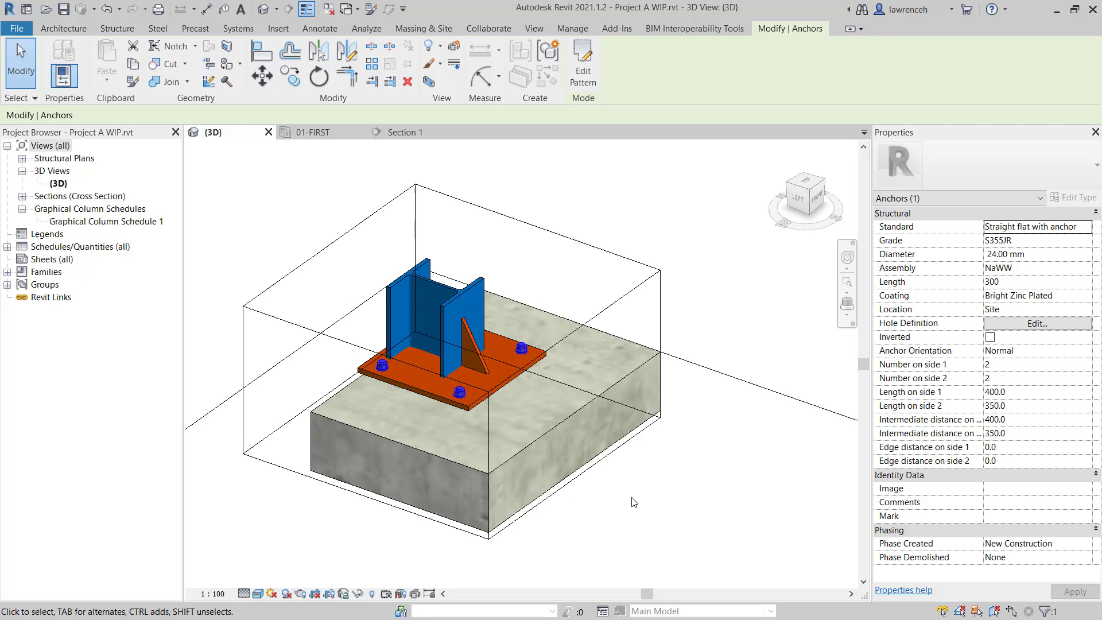
# Add a Shorten modifier to the column's base with Length 45.
pyautogui.click(634, 503)
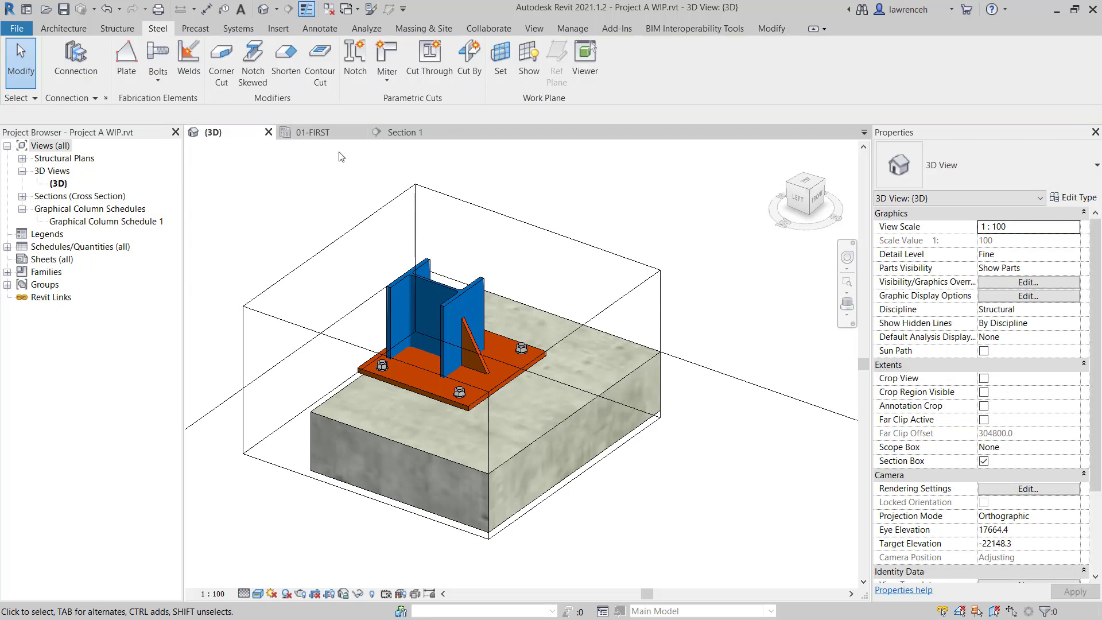
pyautogui.click(288, 60)
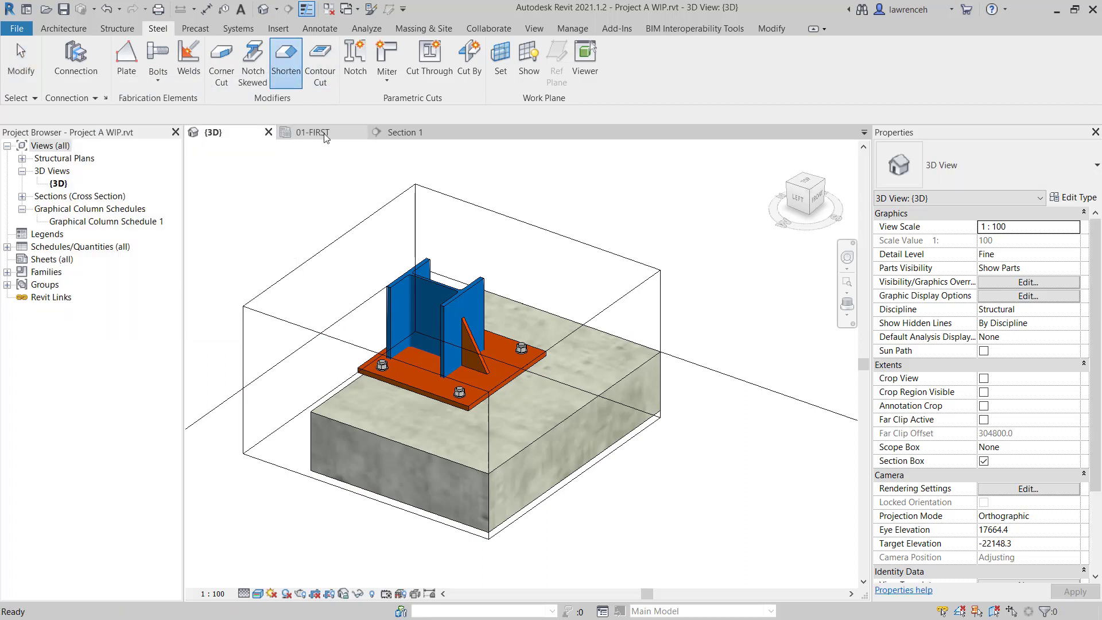
pyautogui.click(391, 287)
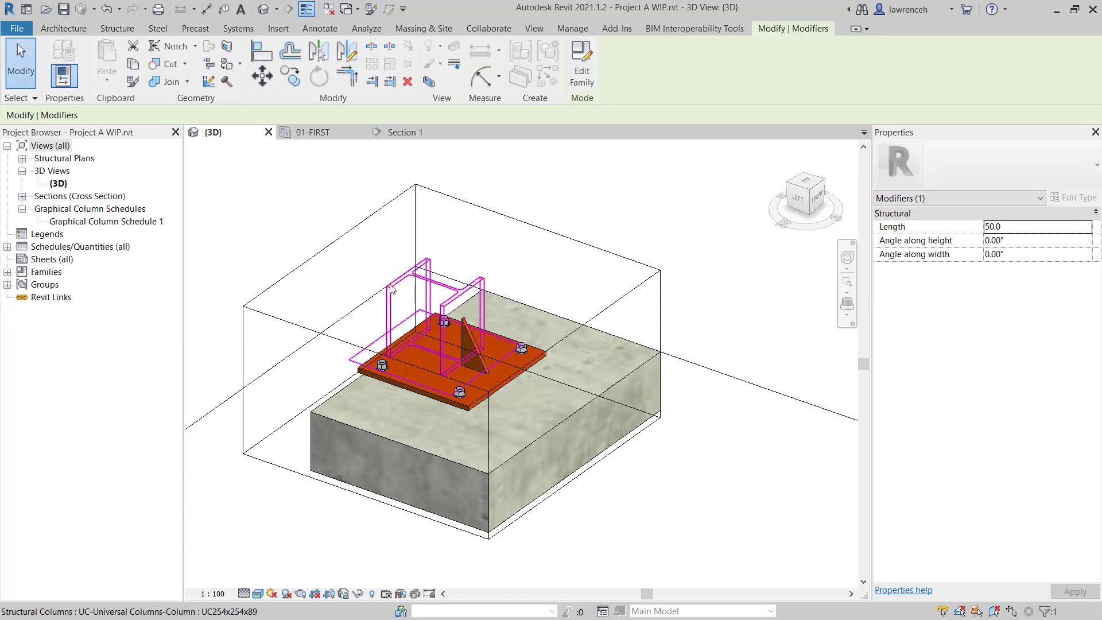
pyautogui.keyDown('shift'); pyautogui.moveTo(392, 289); pyautogui.dragTo(487, 335, button='middle'); pyautogui.keyUp('shift')
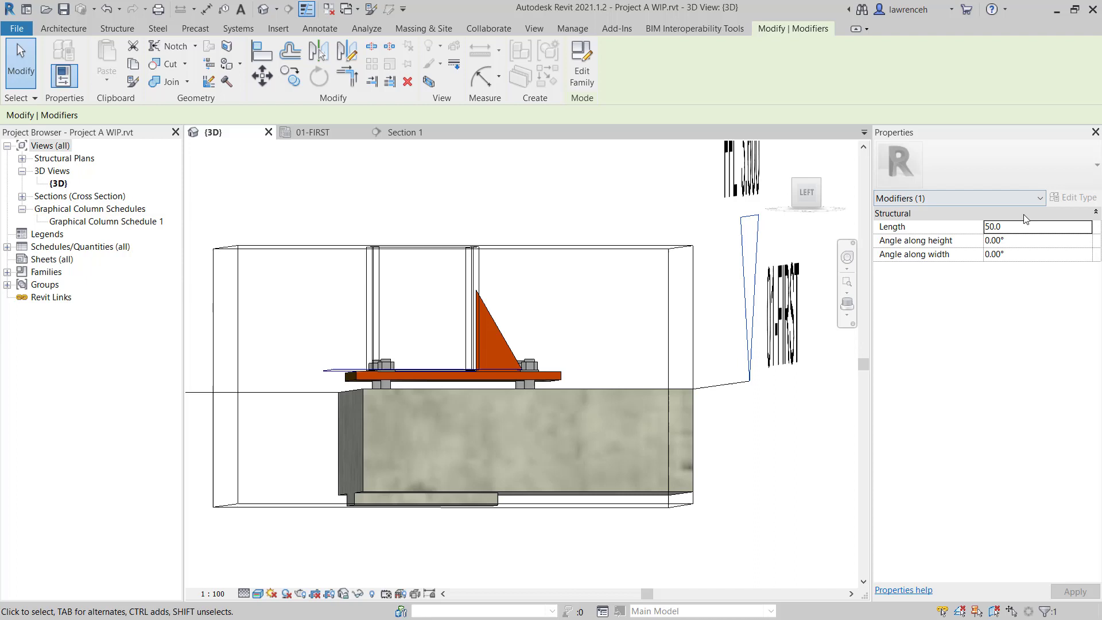
pyautogui.click(1027, 230)
pyautogui.write('45')
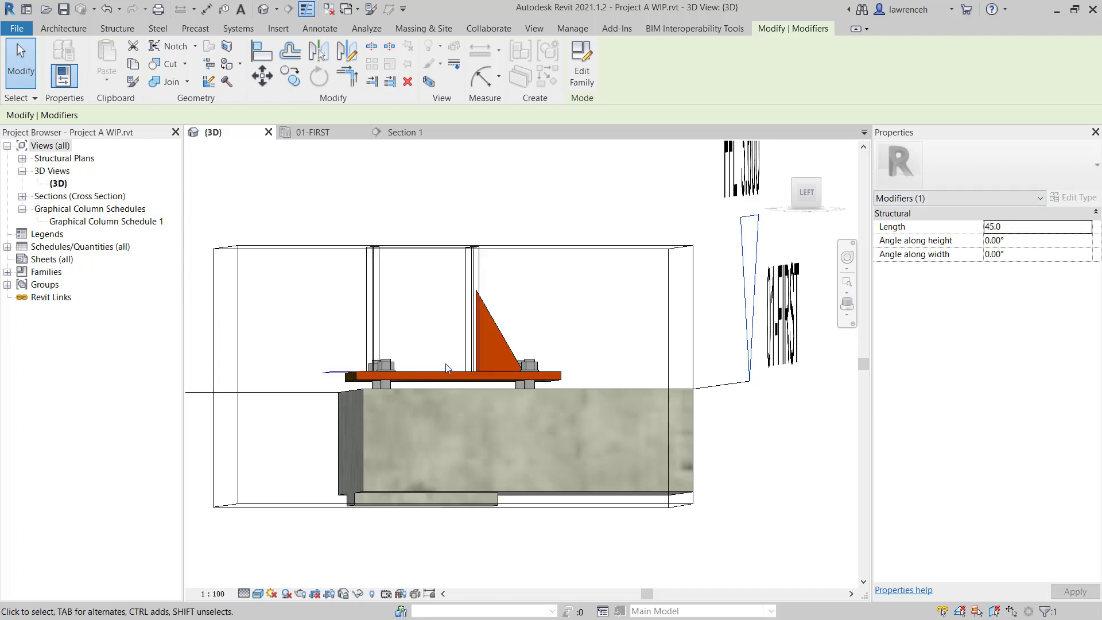
pyautogui.keyDown('shift'); pyautogui.moveTo(445, 398); pyautogui.dragTo(457, 420, button='middle'); pyautogui.keyUp('shift')
# Create a weld joining the triangular stiffener to the base plate along its edge.
pyautogui.scroll(-2, 553, 245)
pyautogui.click(250, 202)
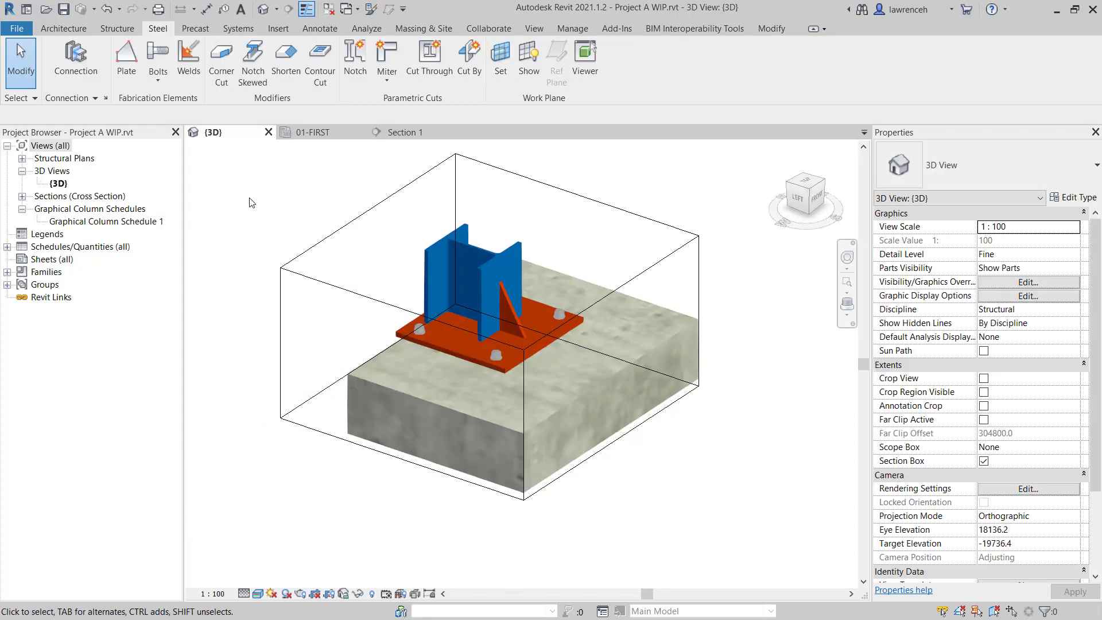
pyautogui.click(193, 68)
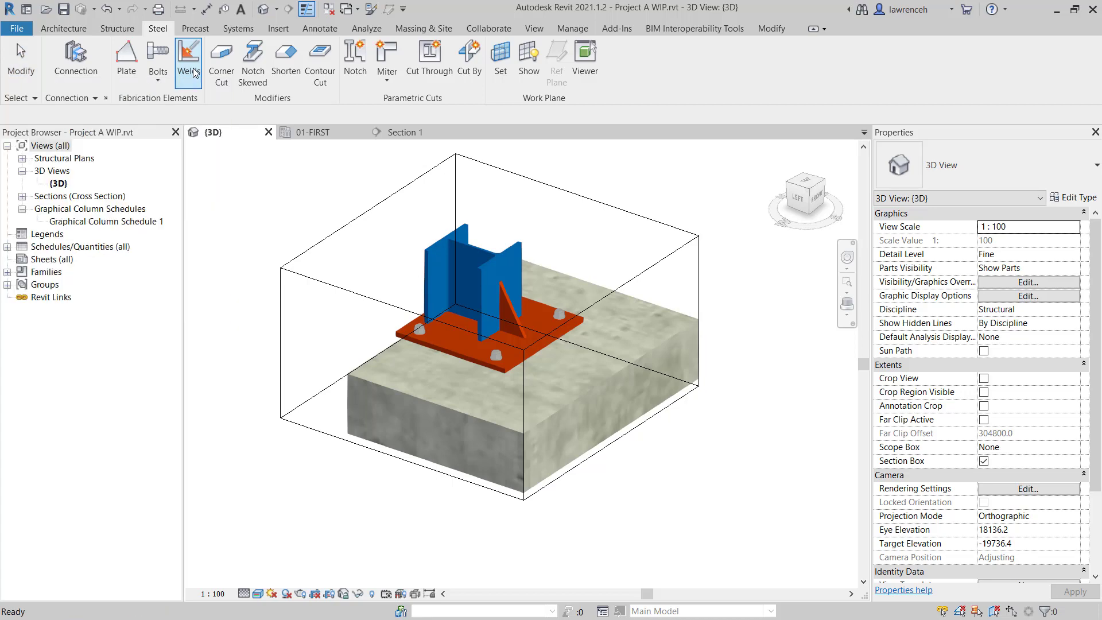
pyautogui.click(538, 356)
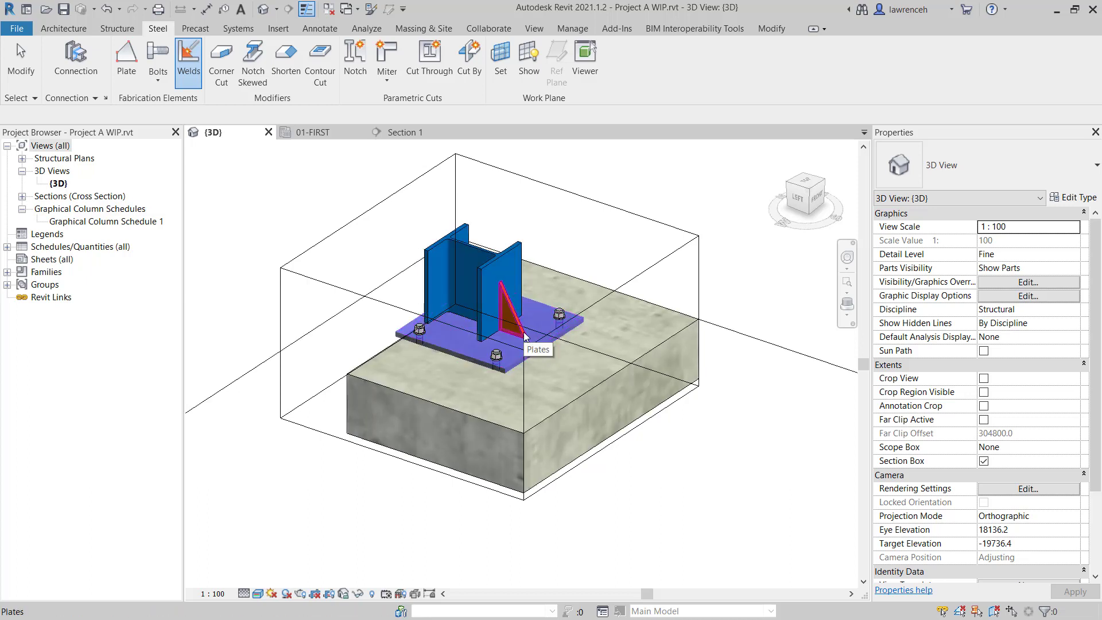
pyautogui.click(524, 336)
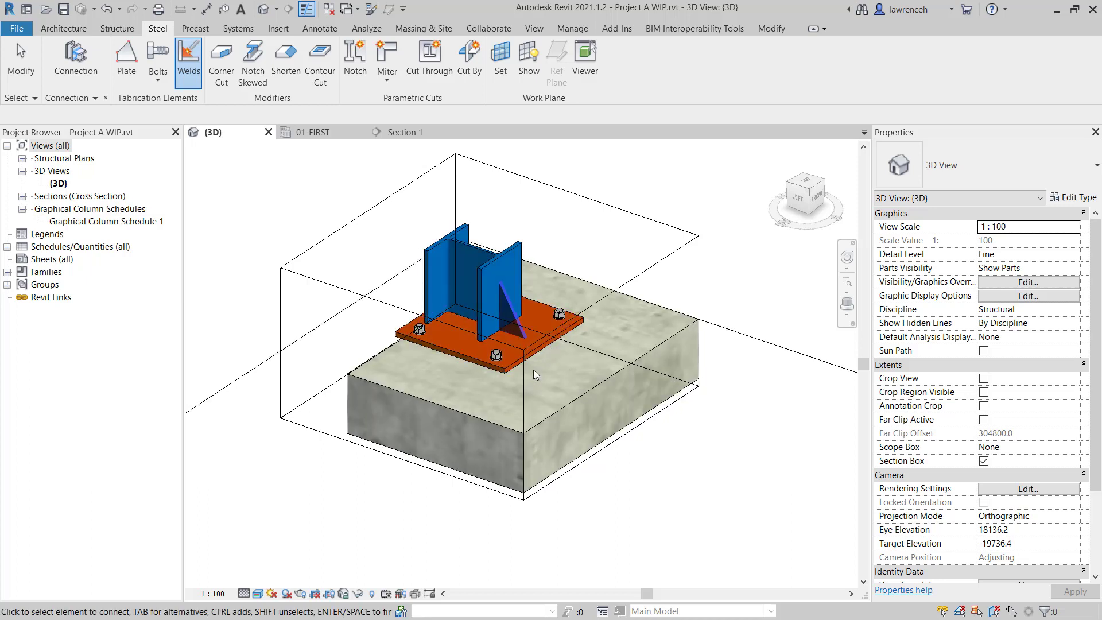
pyautogui.press('Return')
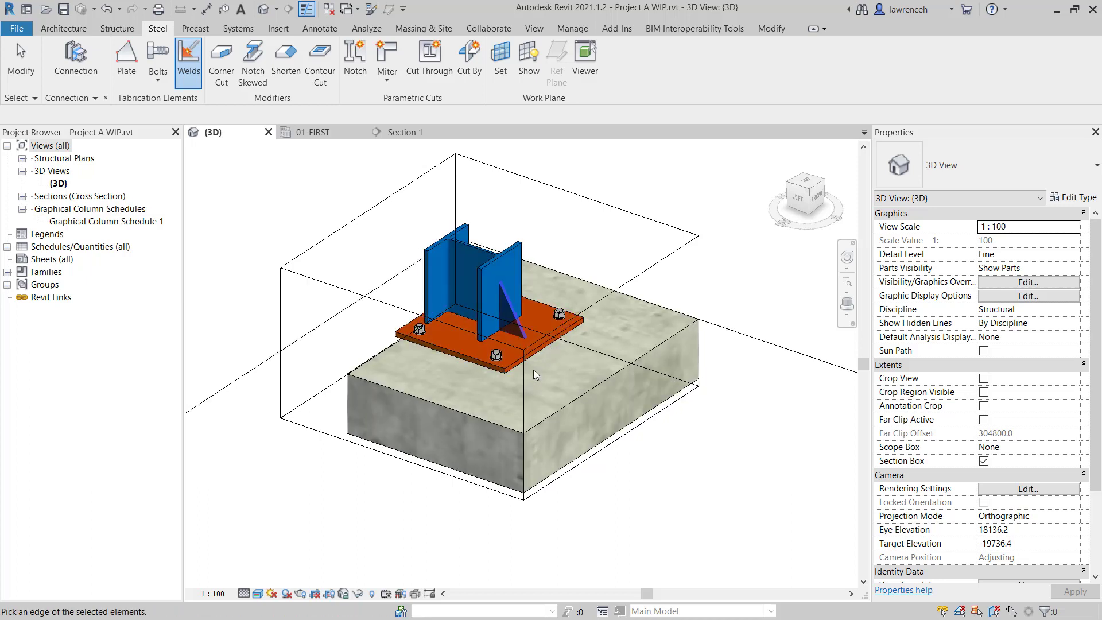
pyautogui.scroll(1, 513, 338)
pyautogui.scroll(1, 513, 337)
pyautogui.click(515, 337)
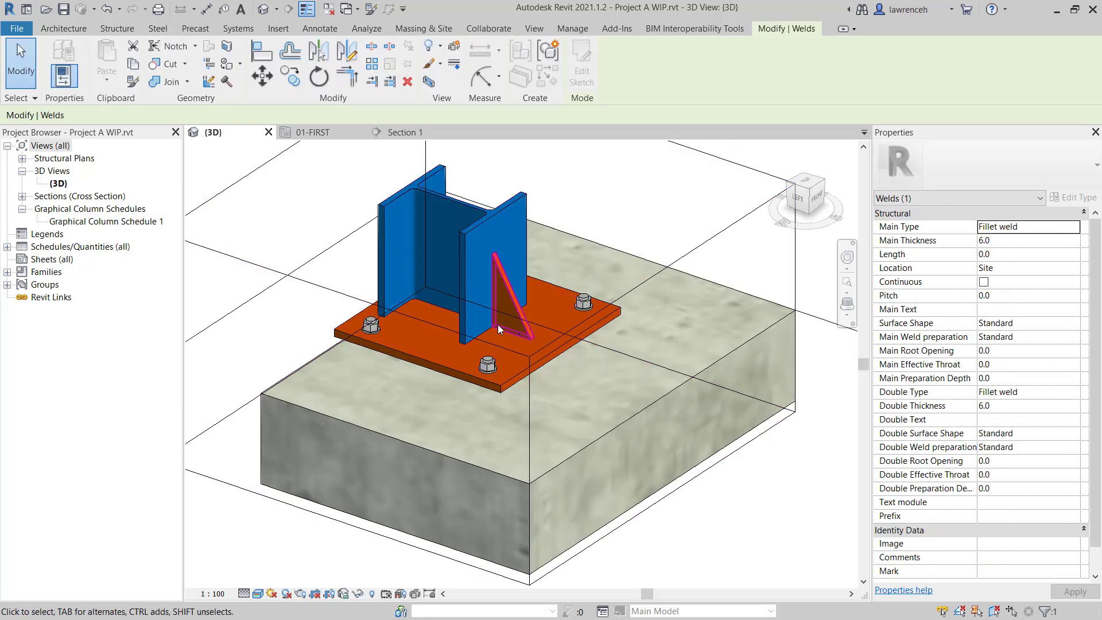
# Set the weld main thickness to 8.0, Convex surface and continuous.
pyautogui.click(1010, 242)
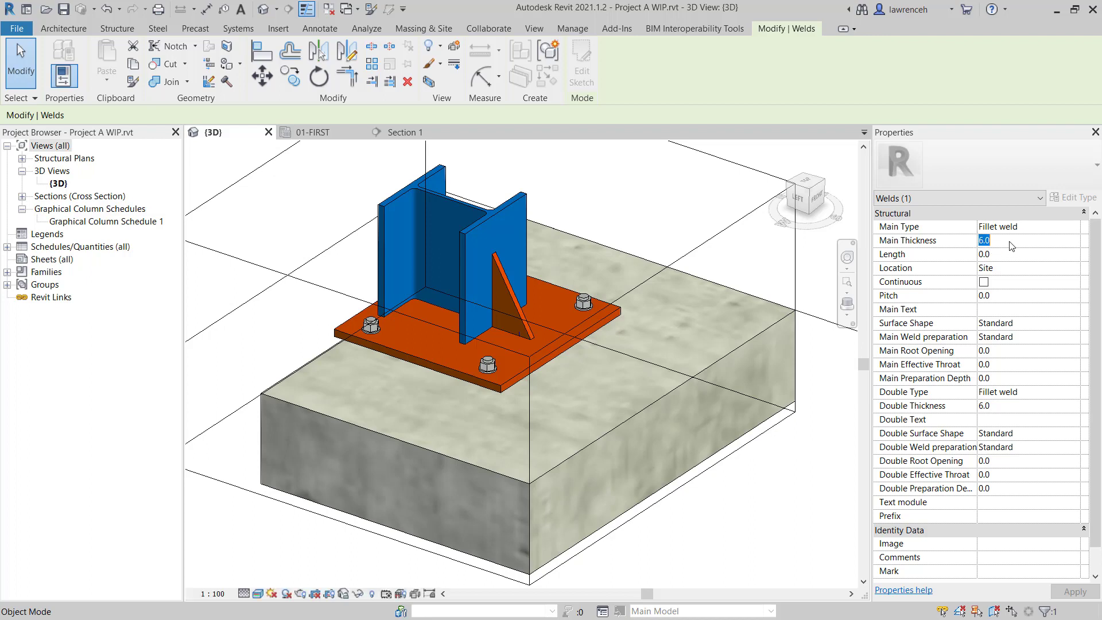
pyautogui.write('8')
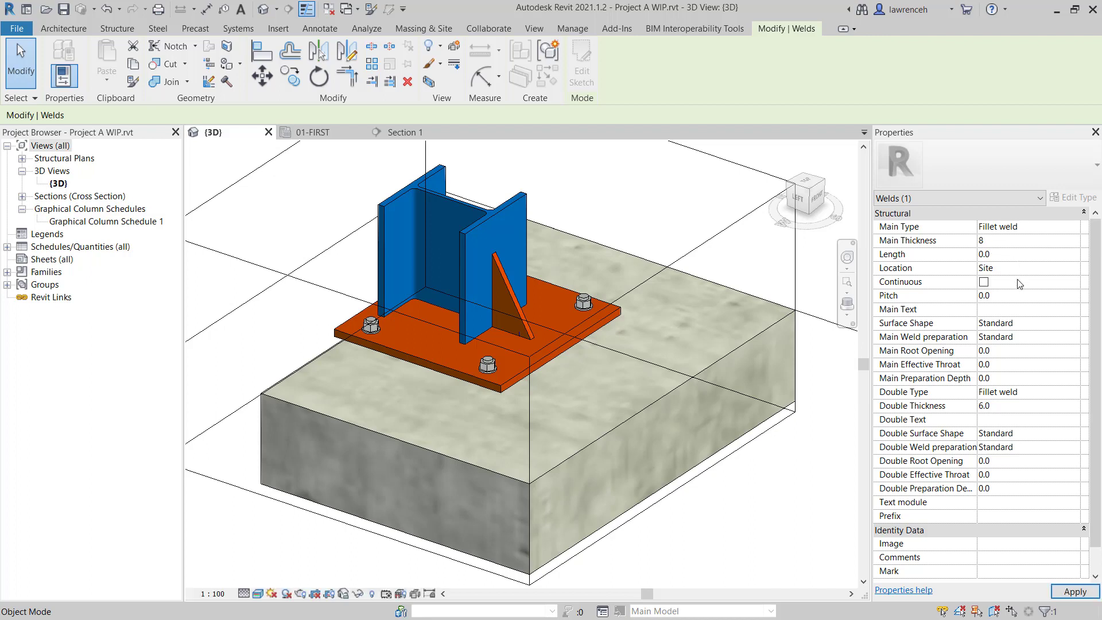
pyautogui.click(1027, 325)
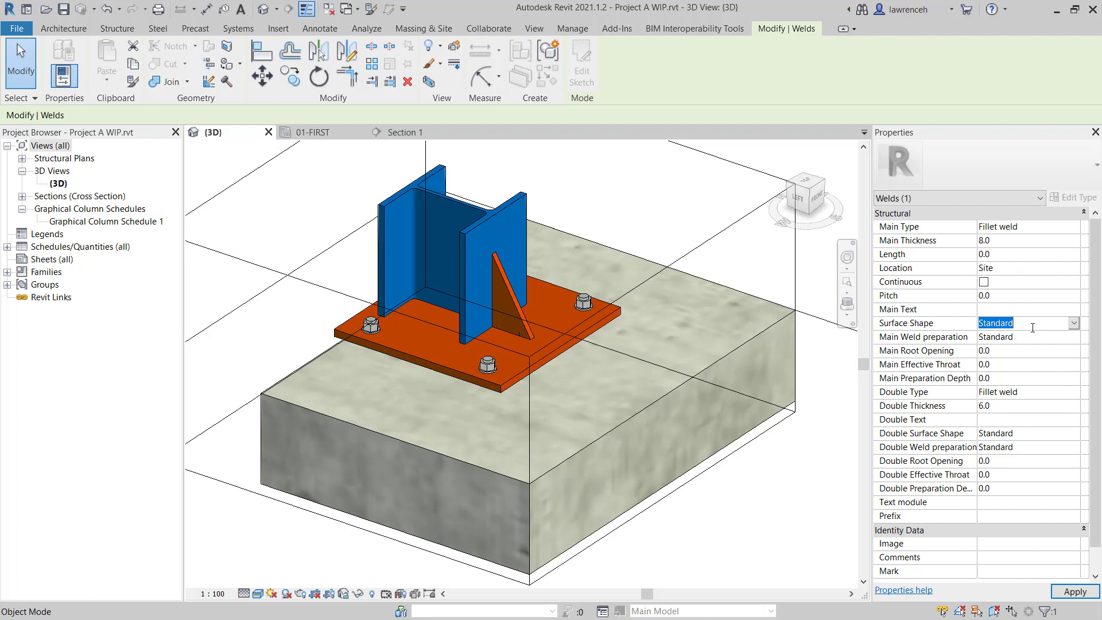
pyautogui.click(1074, 324)
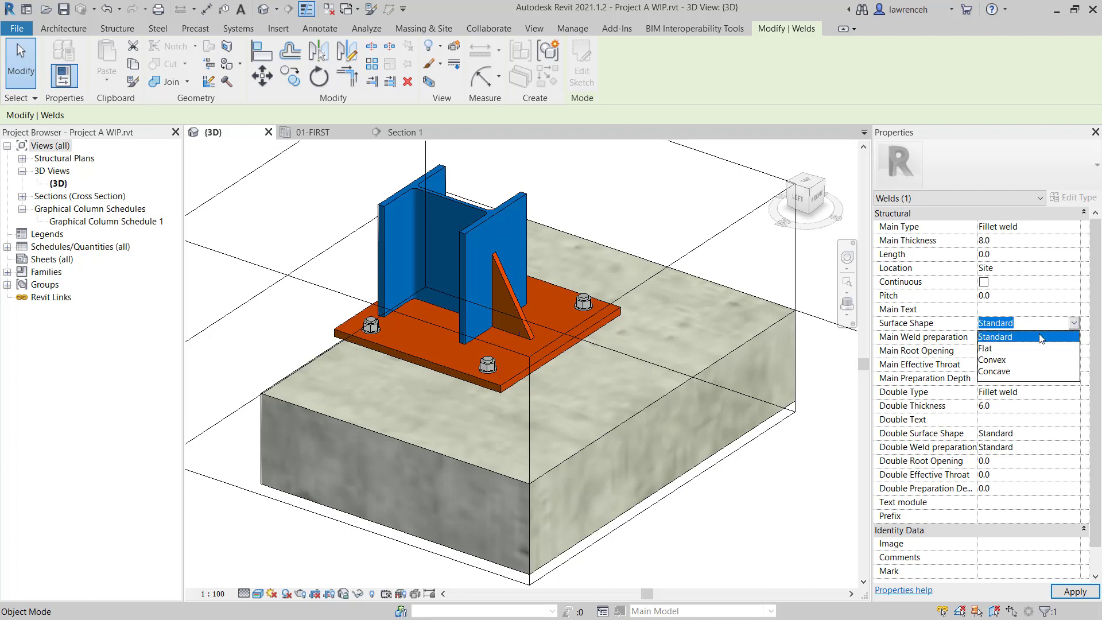
pyautogui.click(1010, 359)
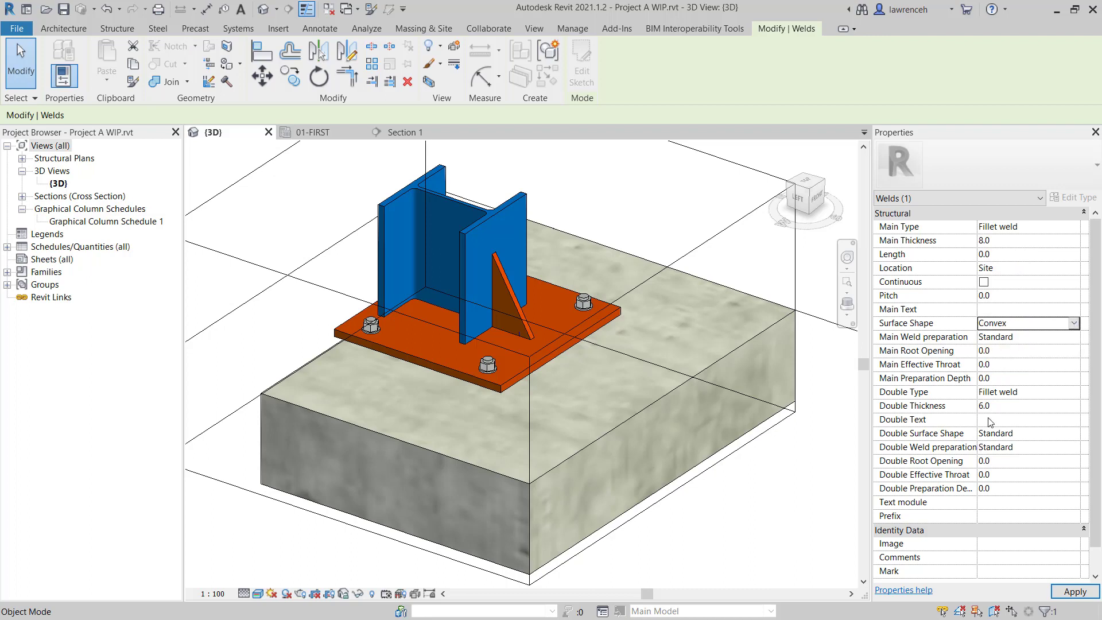
pyautogui.click(984, 282)
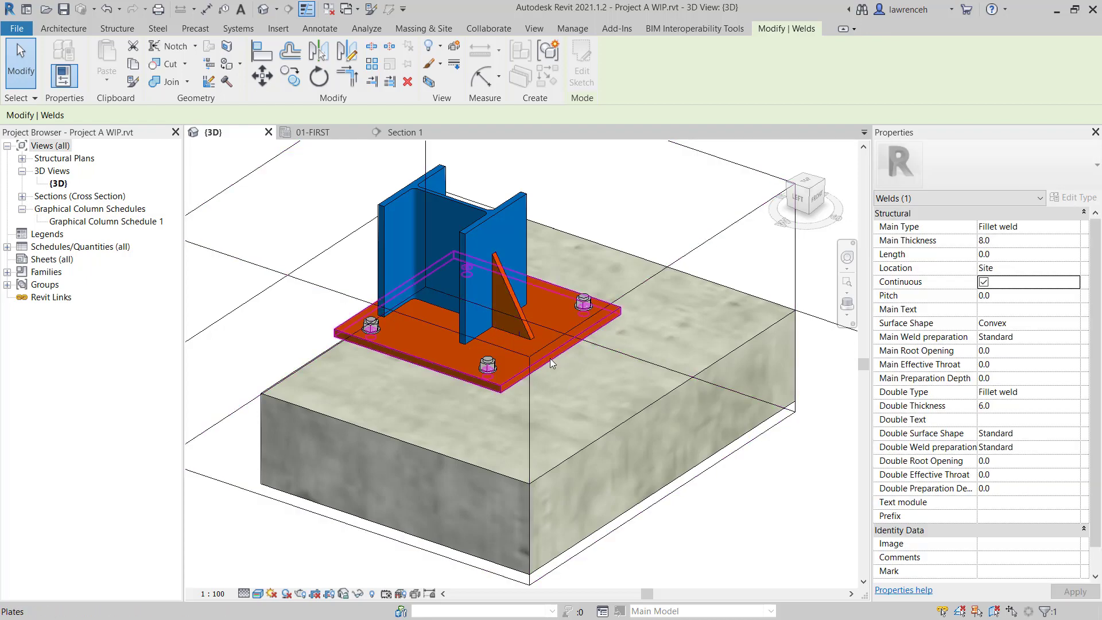
pyautogui.scroll(4, 516, 337)
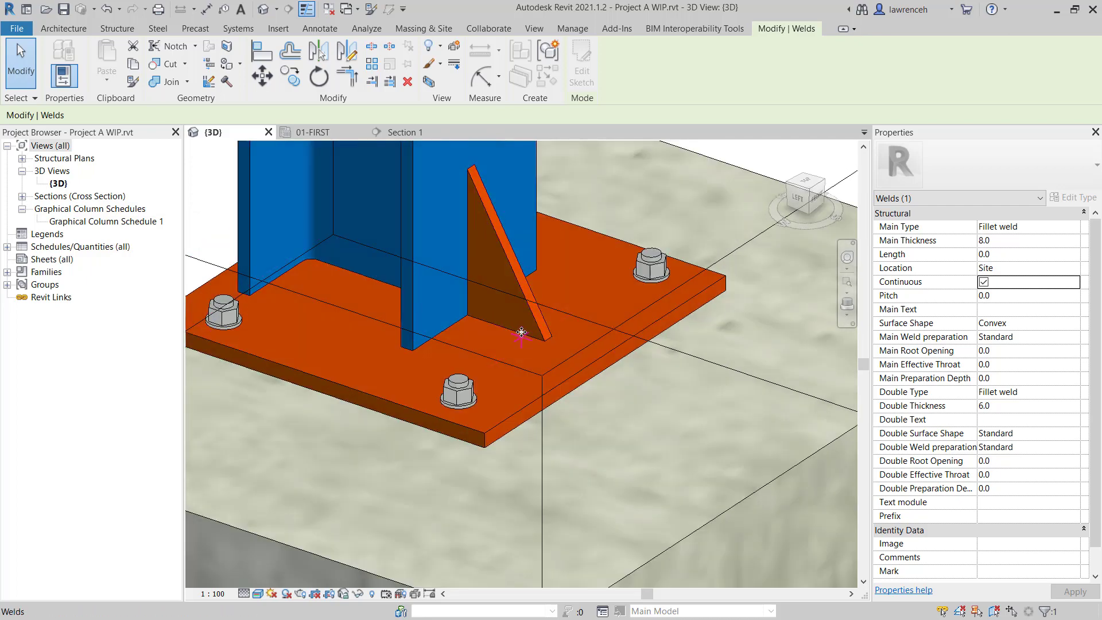
pyautogui.scroll(-5, 542, 398)
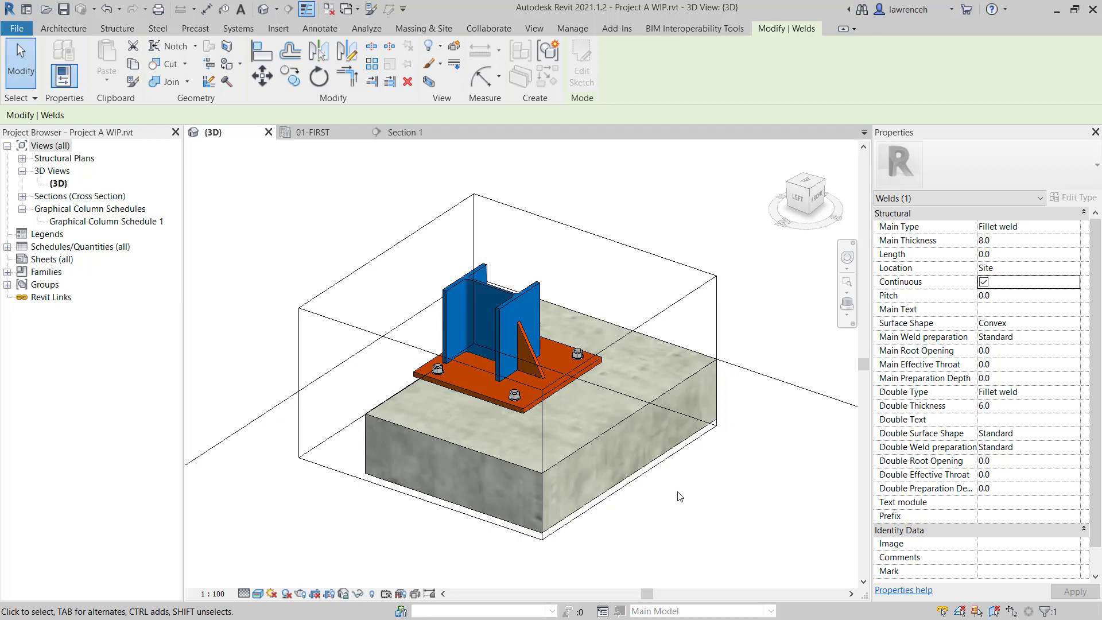
# Create a Generic Connection on the UC254x254x89 column, then reselect it.
pyautogui.press('Escape')
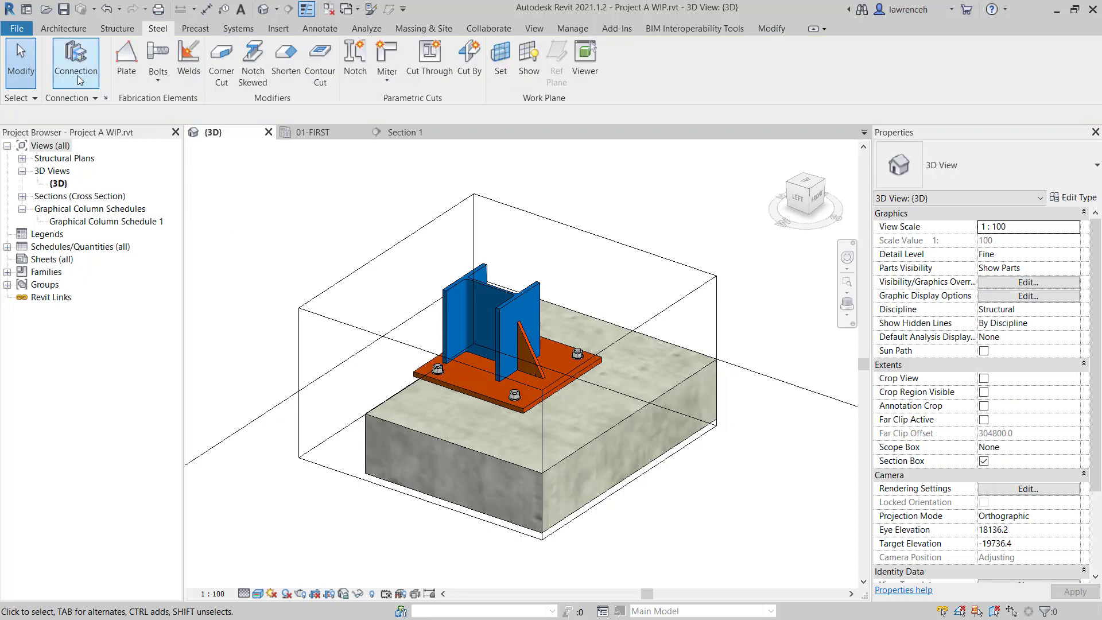
pyautogui.click(78, 75)
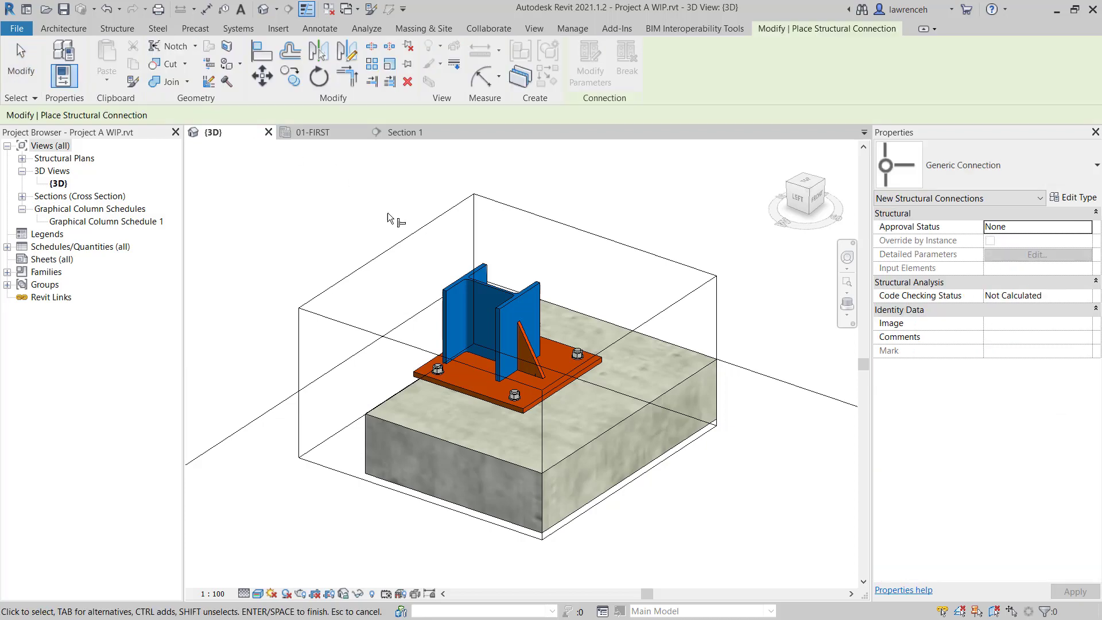
pyautogui.click(448, 290)
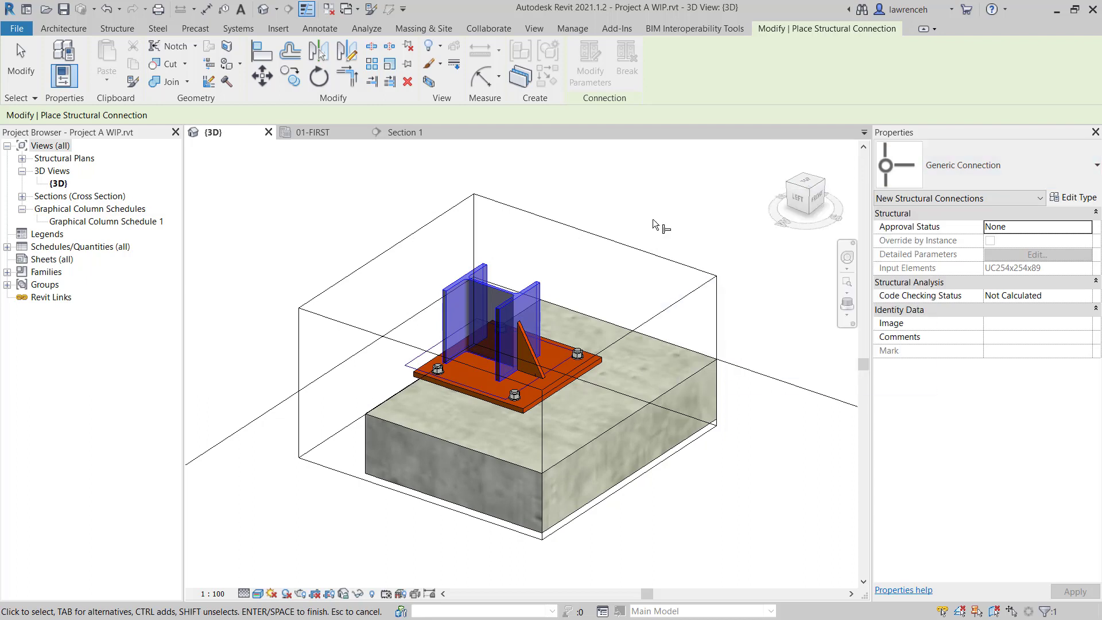
pyautogui.press('Return')
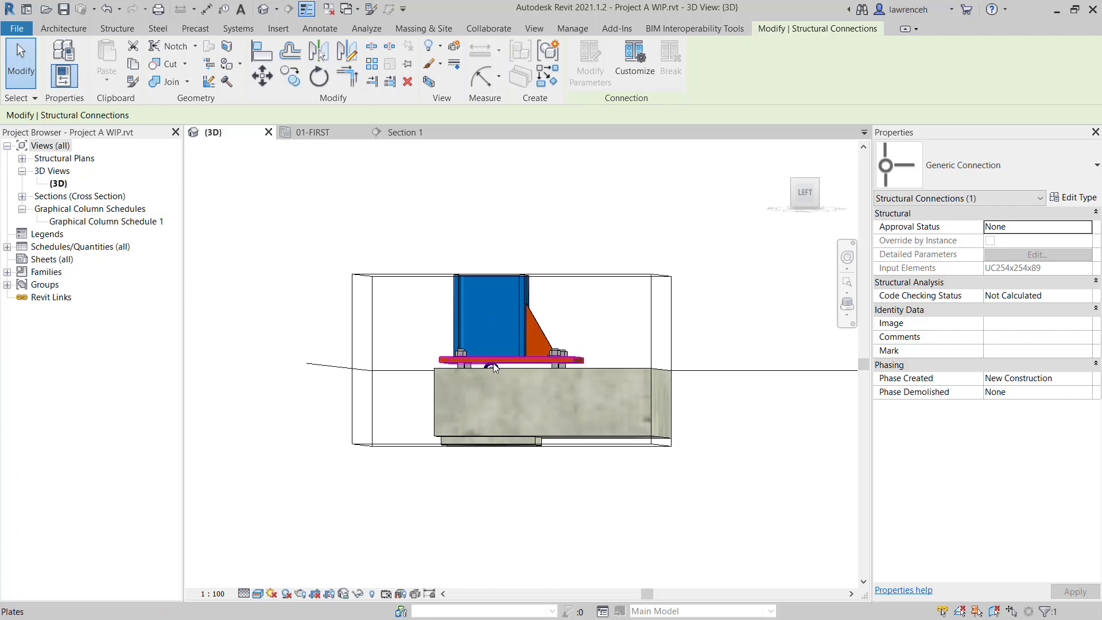
pyautogui.scroll(4, 487, 370)
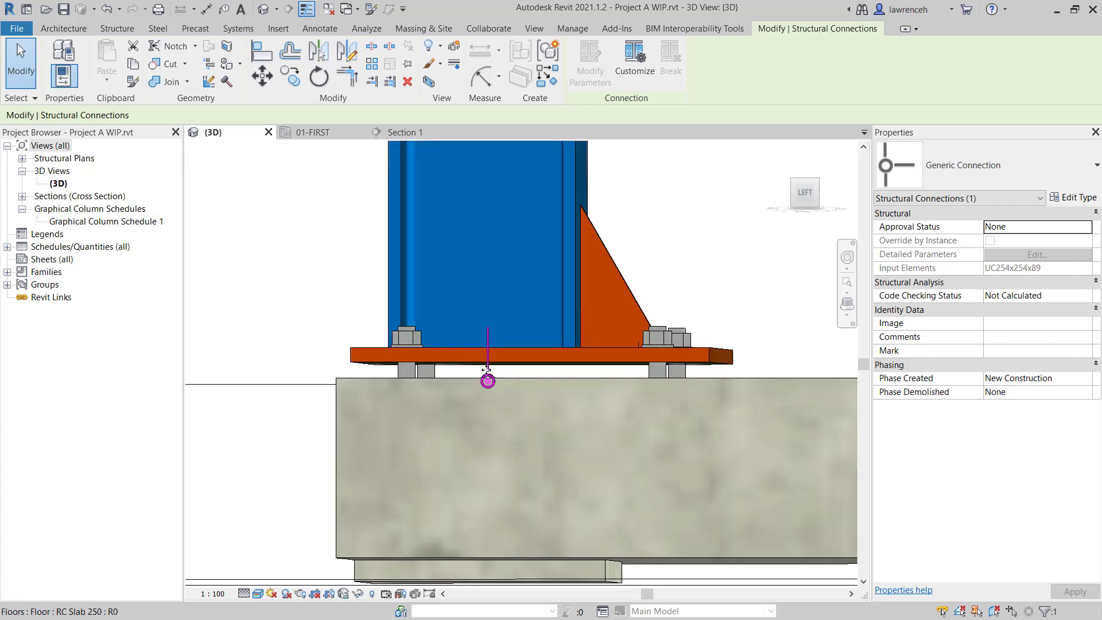
pyautogui.press('Escape')
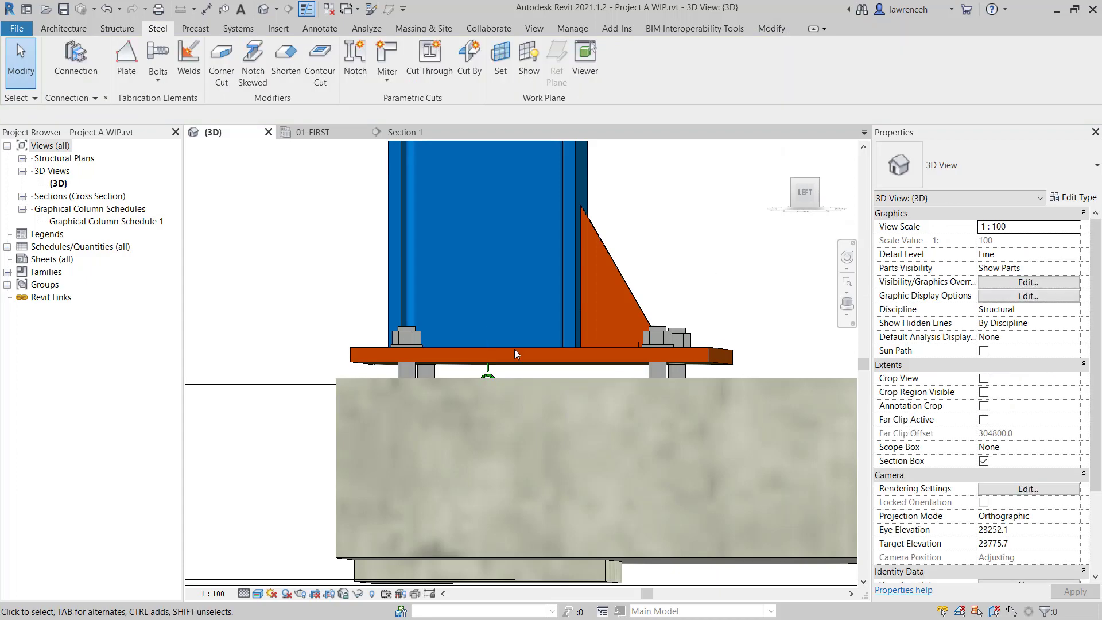
pyautogui.click(488, 379)
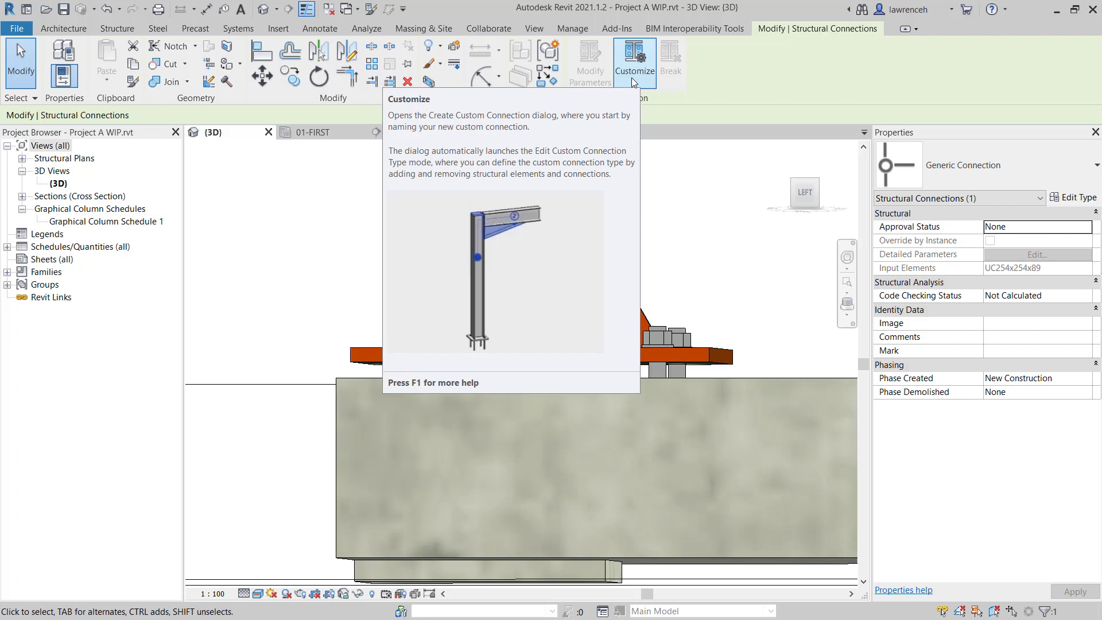
# Save the connection as custom type 'Edge Base Plate Type 1' containing the base plate, stiffener and anchors.
pyautogui.click(631, 78)
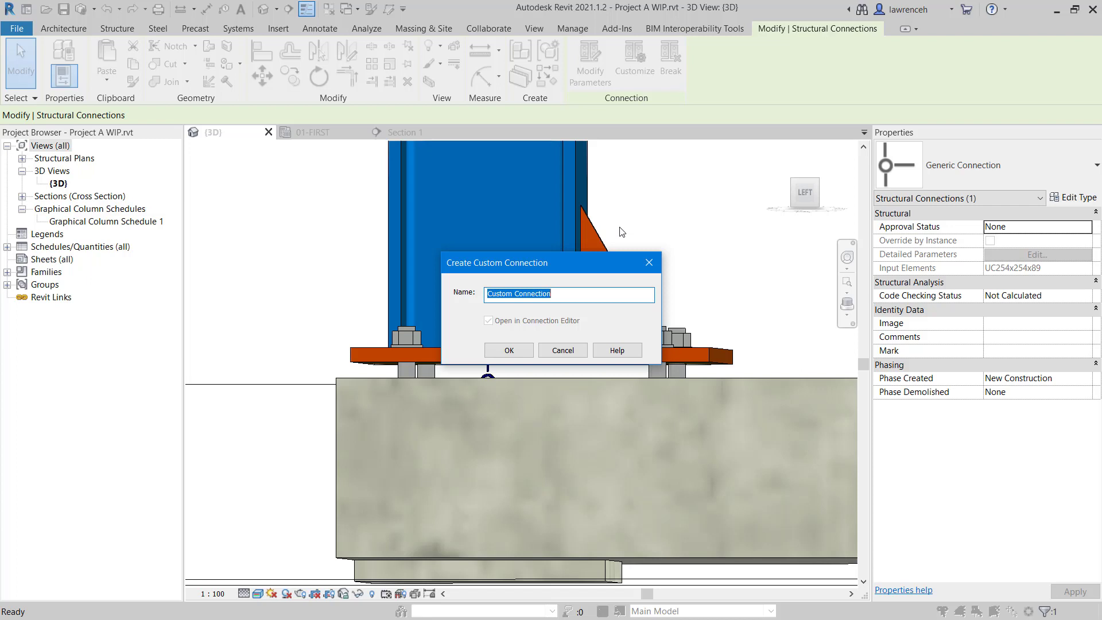
pyautogui.write('Edge Base Plate Type 1')
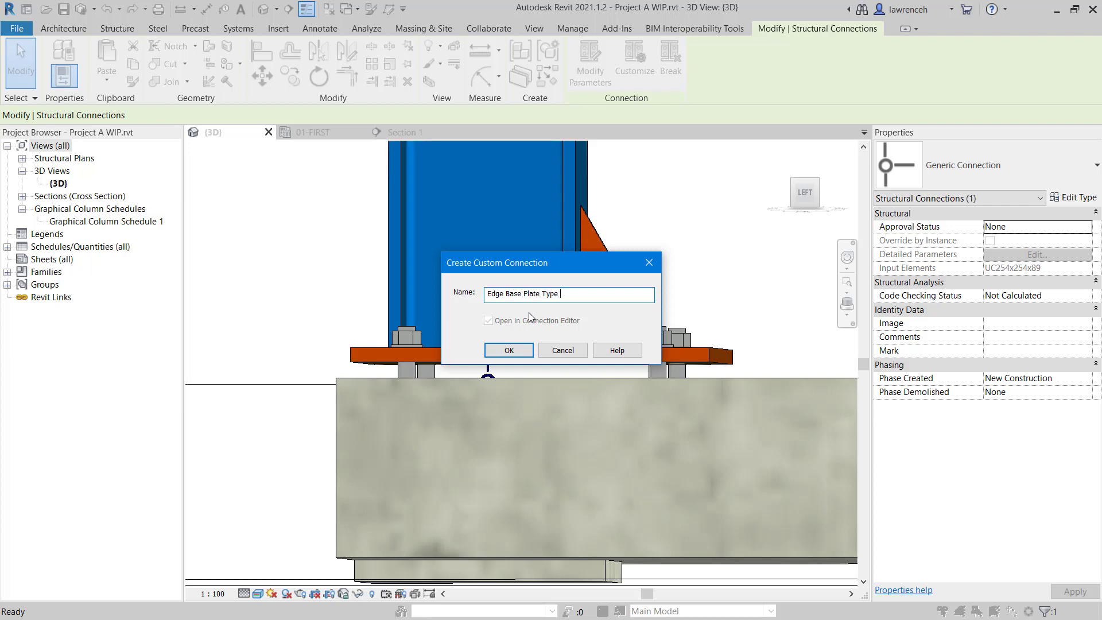
pyautogui.click(517, 351)
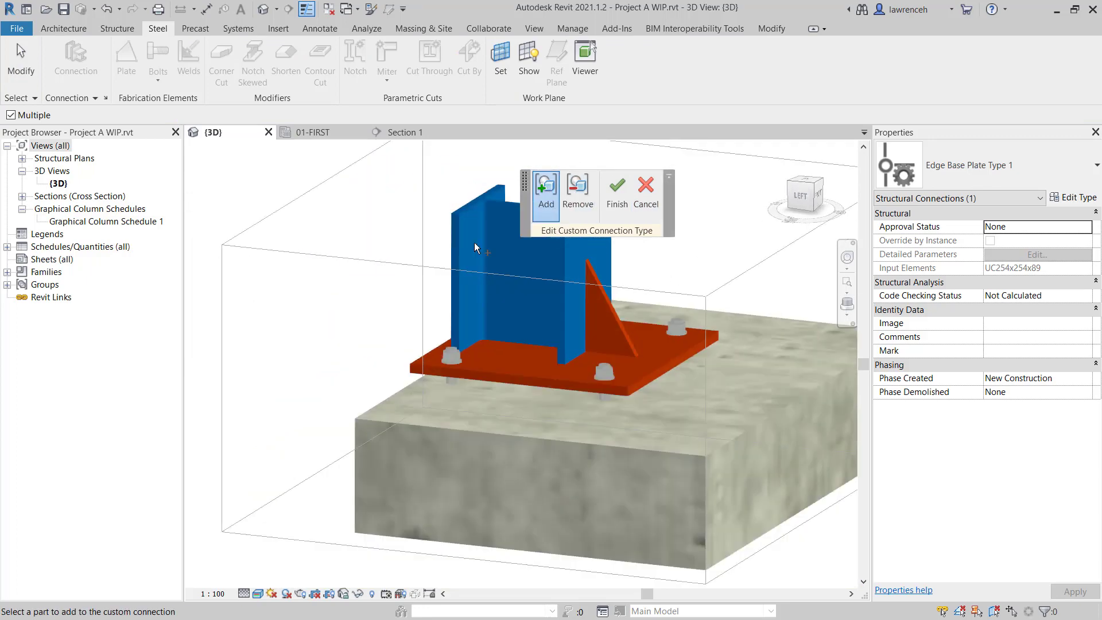
pyautogui.scroll(-2, 402, 363)
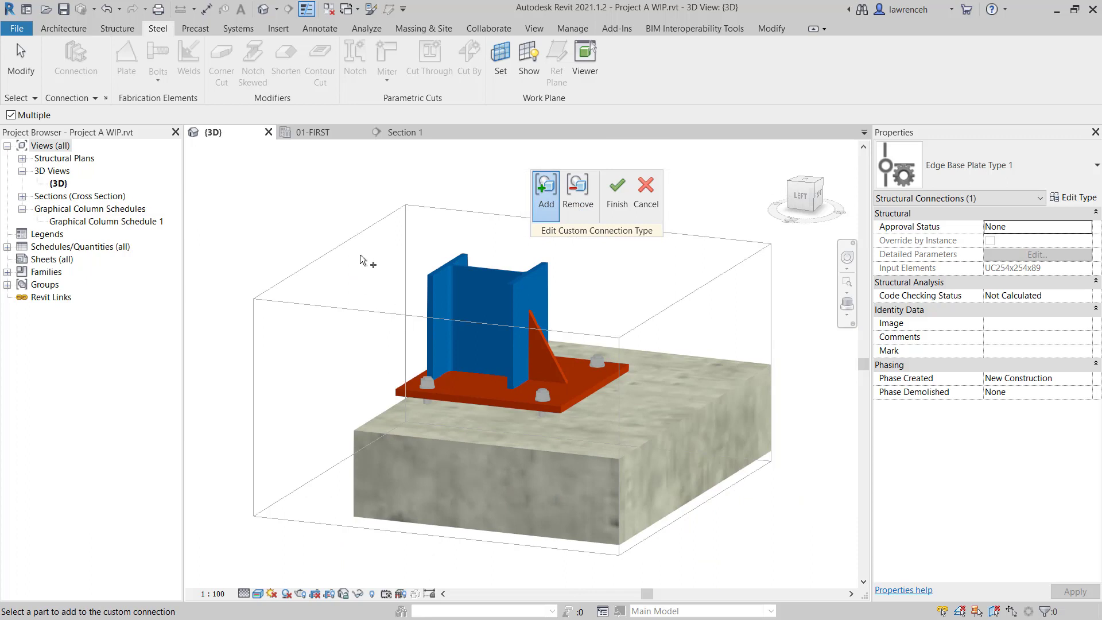
pyautogui.moveTo(360, 255); pyautogui.dragTo(731, 502)
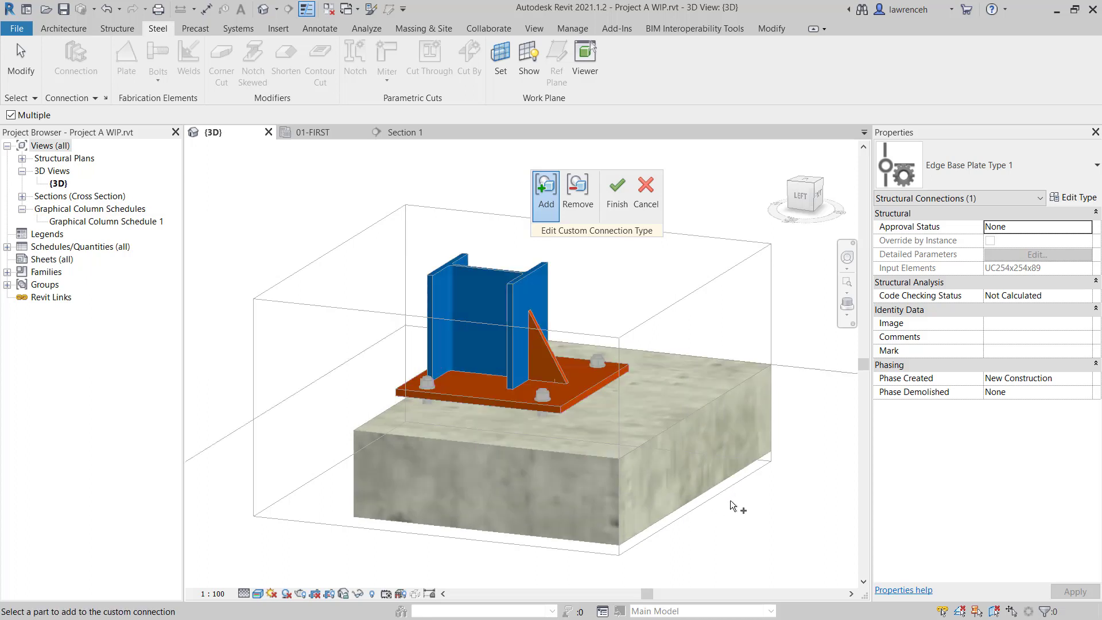
pyautogui.click(618, 213)
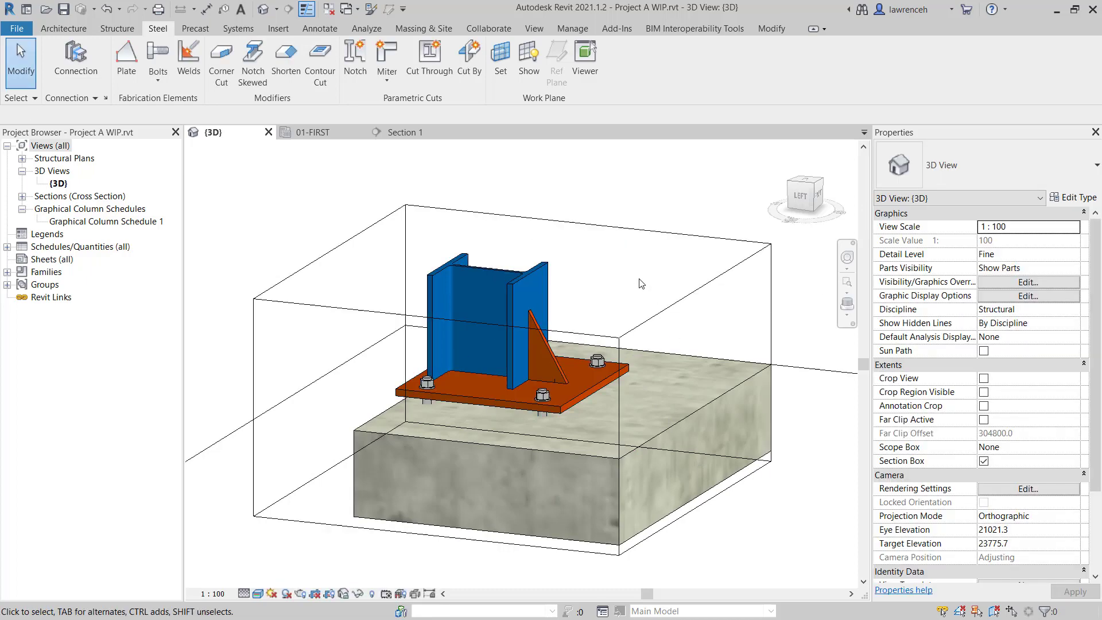
# Turn off the section box and orbit the model toward the second column.
pyautogui.scroll(-3, 641, 283)
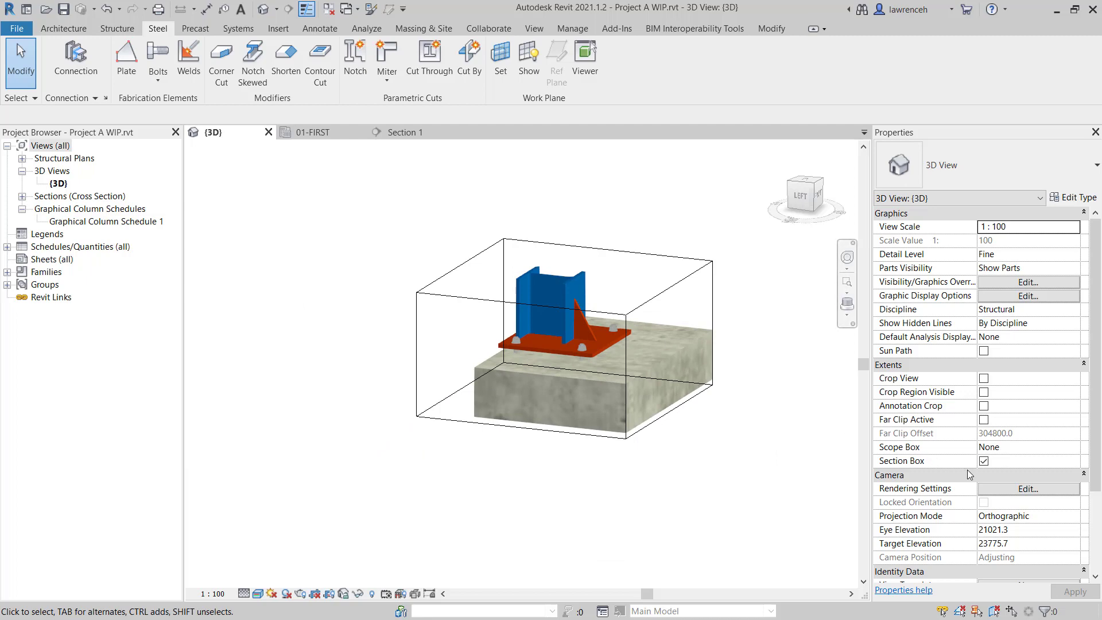
pyautogui.click(985, 461)
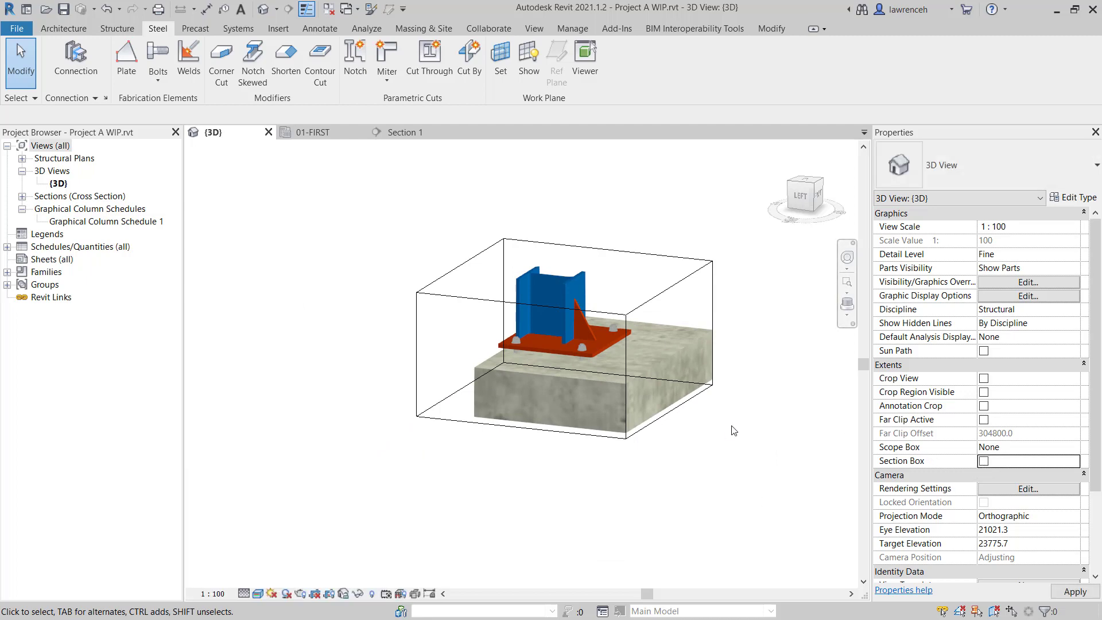
pyautogui.scroll(-5, 603, 490)
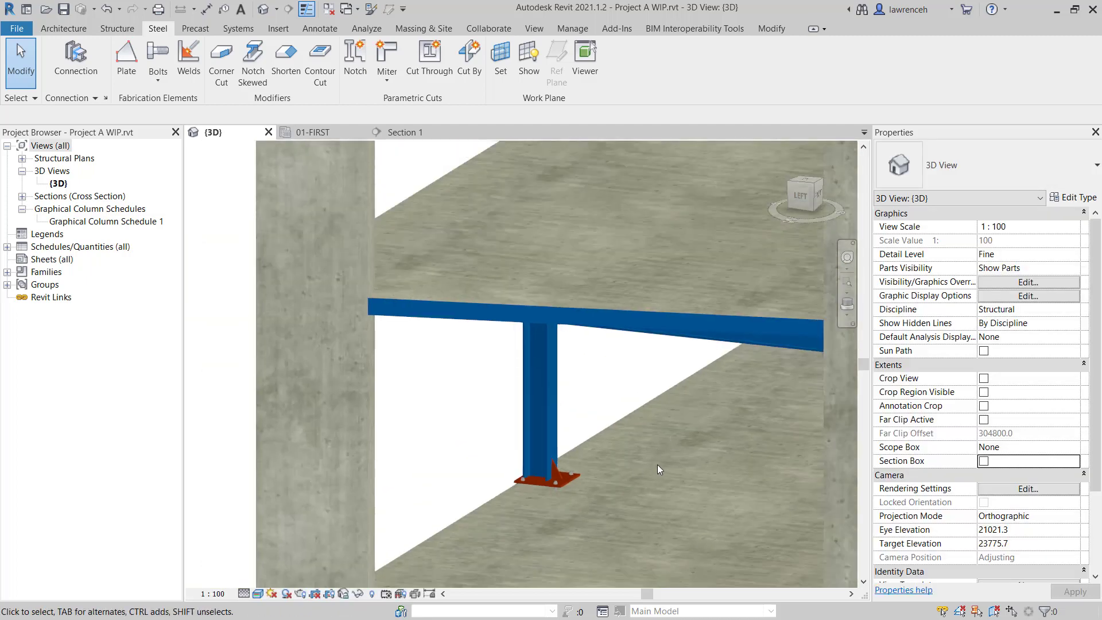
pyautogui.keyDown('shift'); pyautogui.moveTo(600, 432); pyautogui.dragTo(449, 257, button='middle'); pyautogui.keyUp('shift')
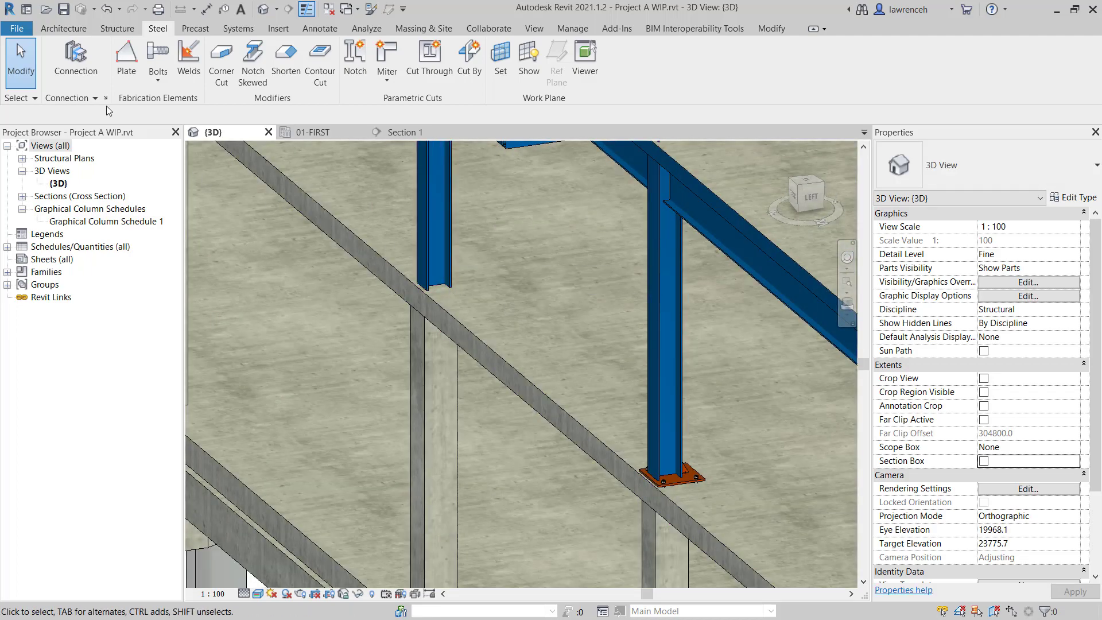
# Place an Edge Base Plate Type 1 connection on the second column and view the result.
pyautogui.click(81, 74)
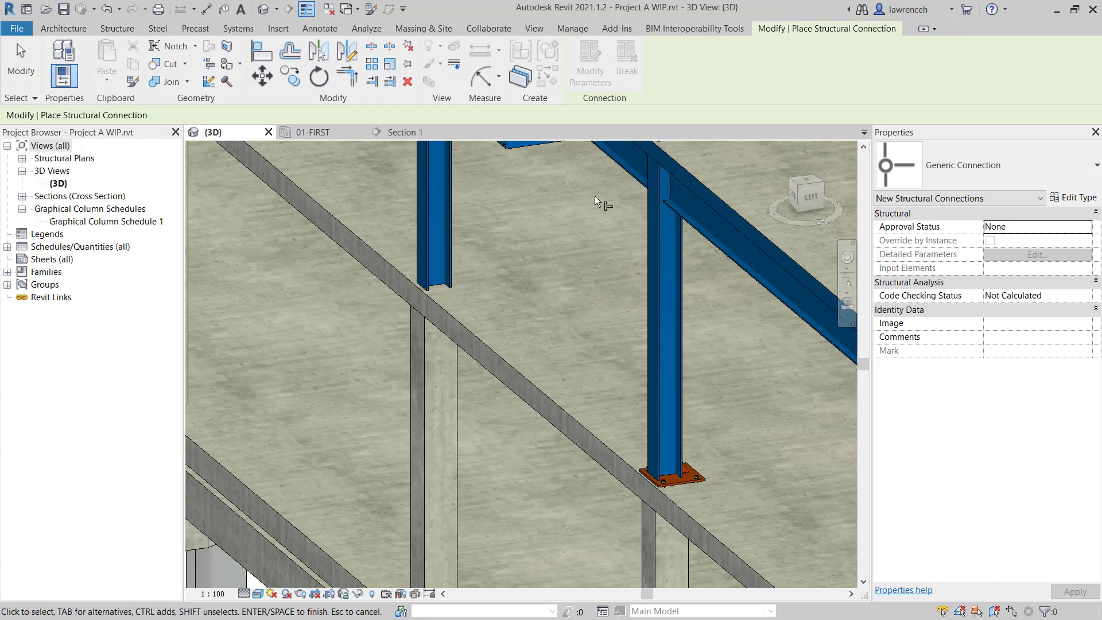
pyautogui.click(1013, 163)
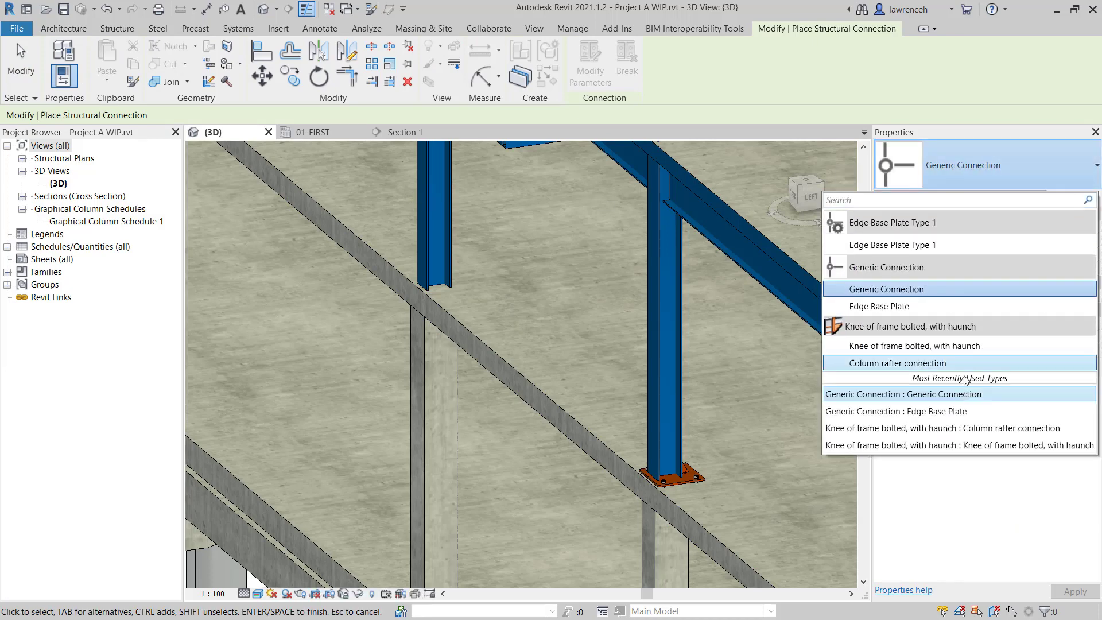
pyautogui.click(930, 246)
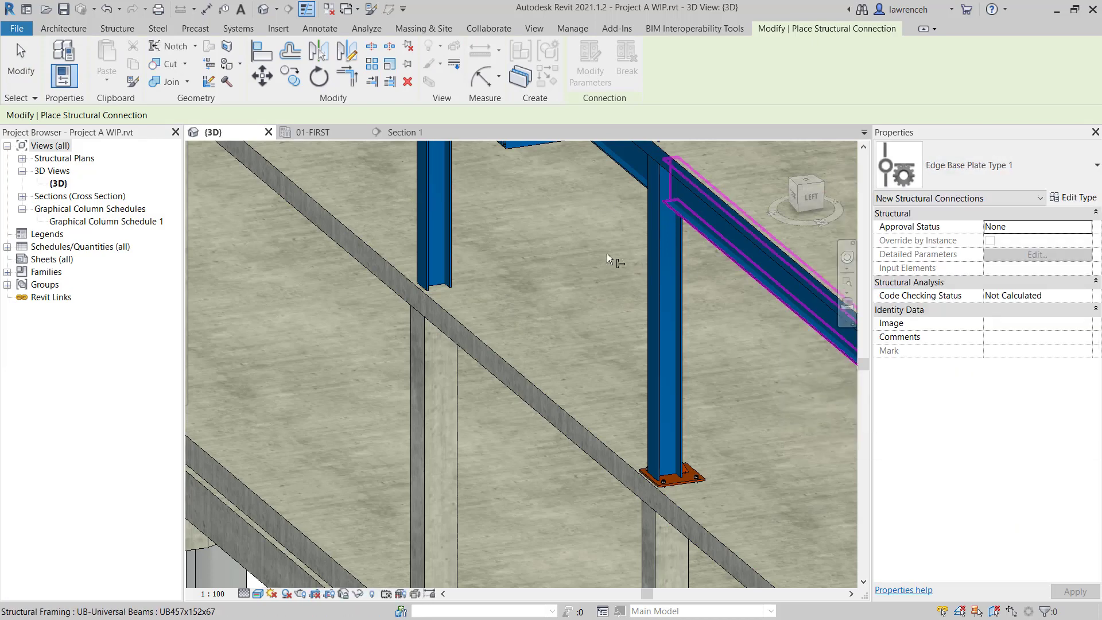
pyautogui.click(451, 278)
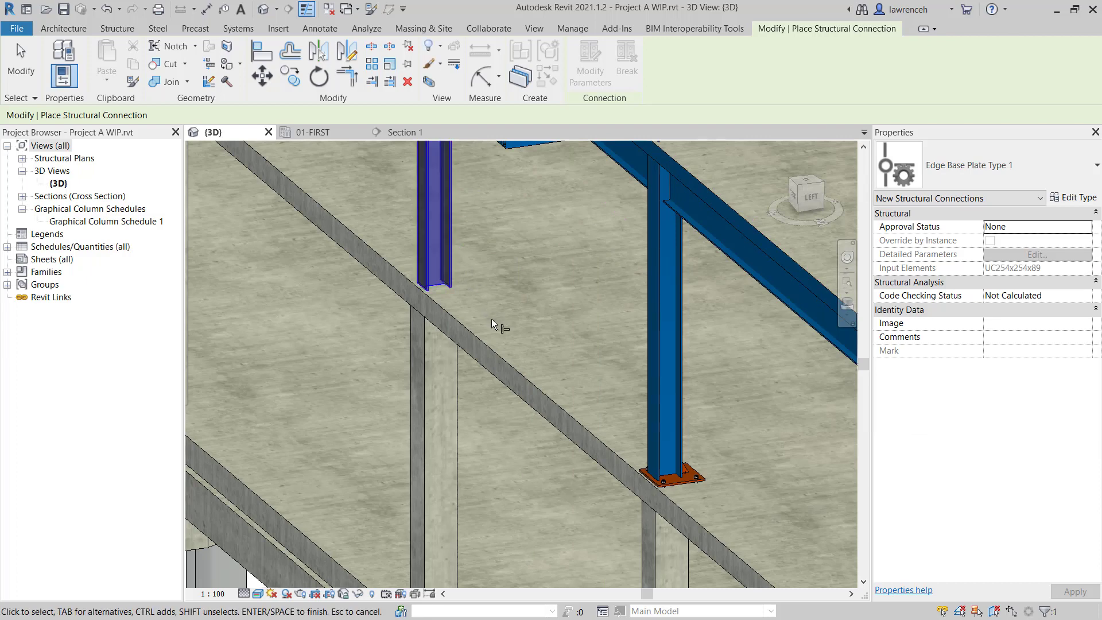
pyautogui.press('Return')
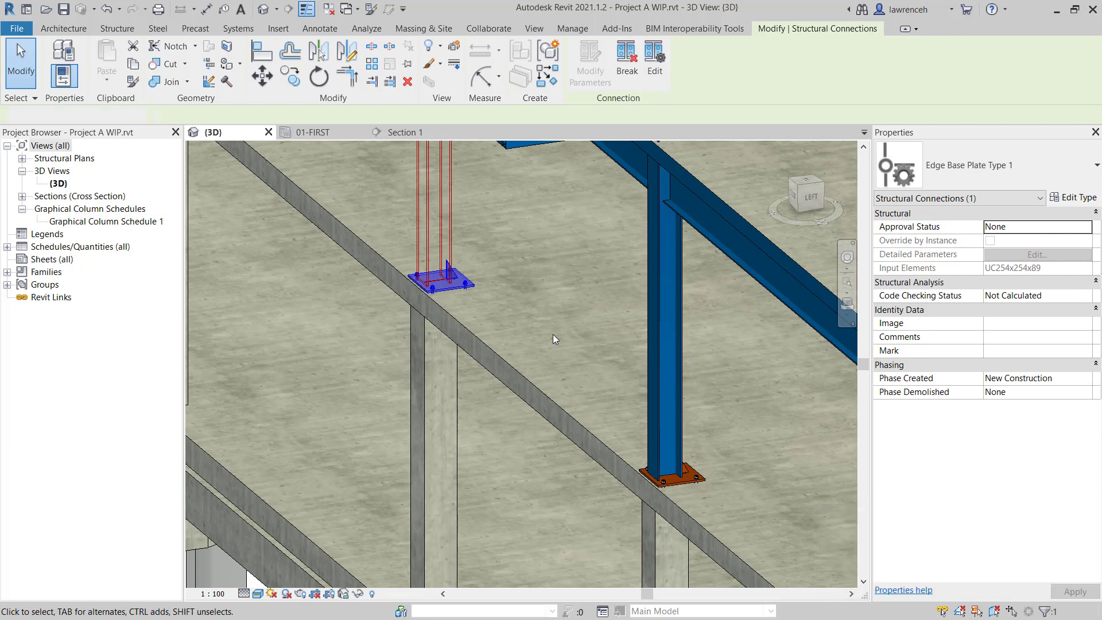
pyautogui.press('Escape')
pyautogui.moveTo(529, 319); pyautogui.dragTo(449, 280, button='middle')
pyautogui.scroll(3, 449, 280)
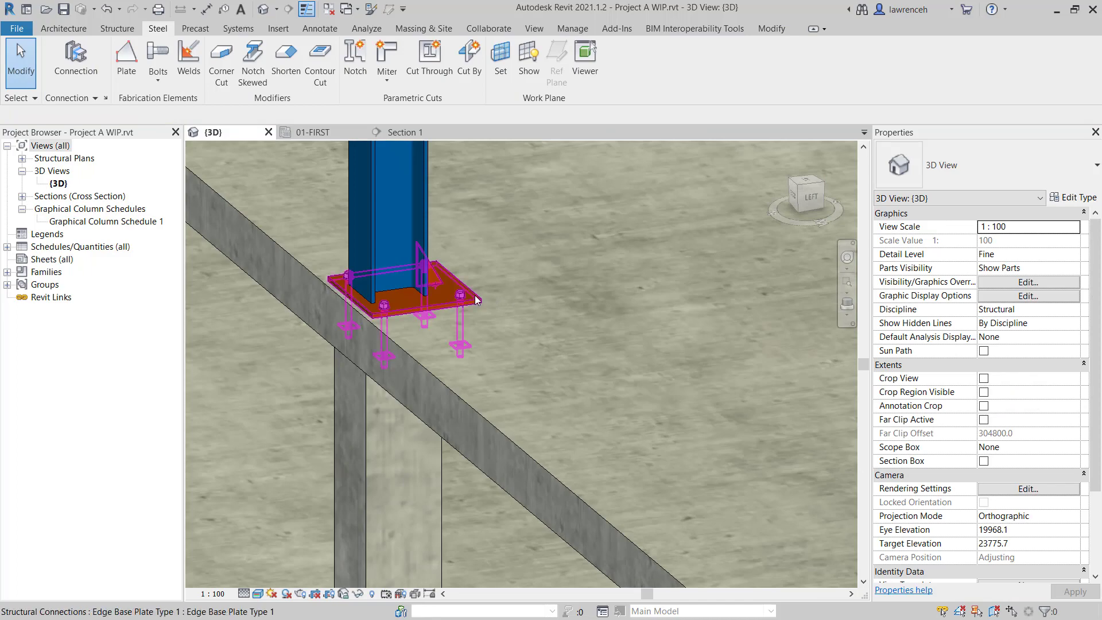
pyautogui.scroll(-5, 484, 339)
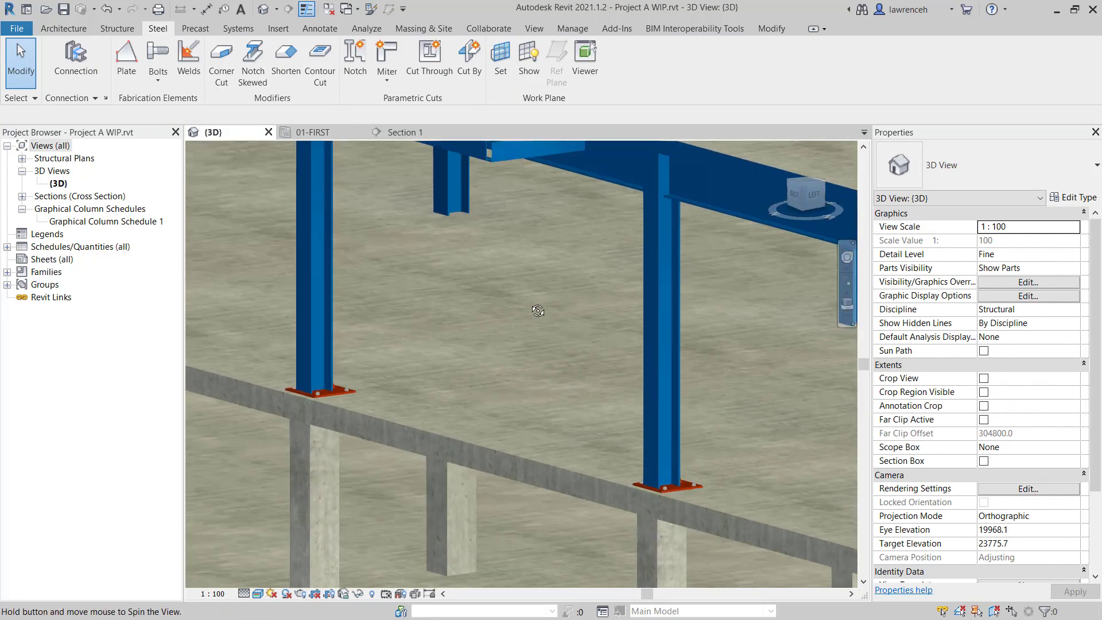